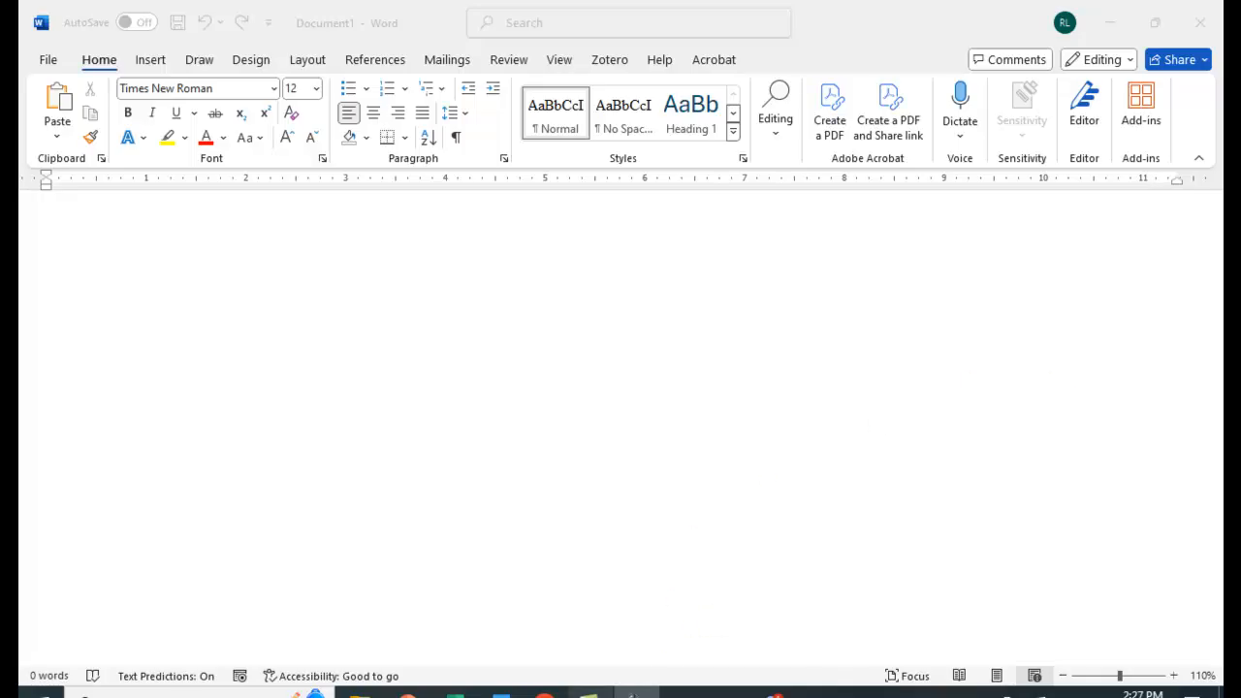
Switch to ChatGPT in the browser and submit the prompt "create 3 multiple choice questions on regression analysis".
{"action": "left_click", "coordinate": [544, 694]}
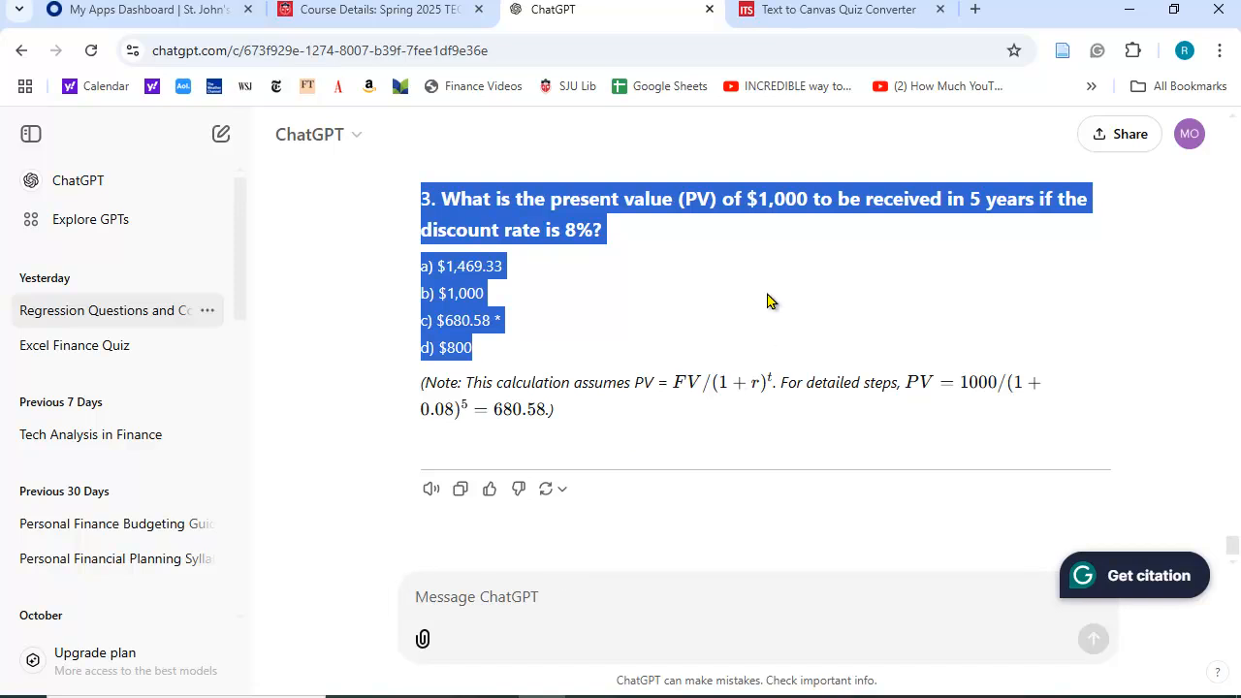
{"action": "left_click", "coordinate": [693, 470]}
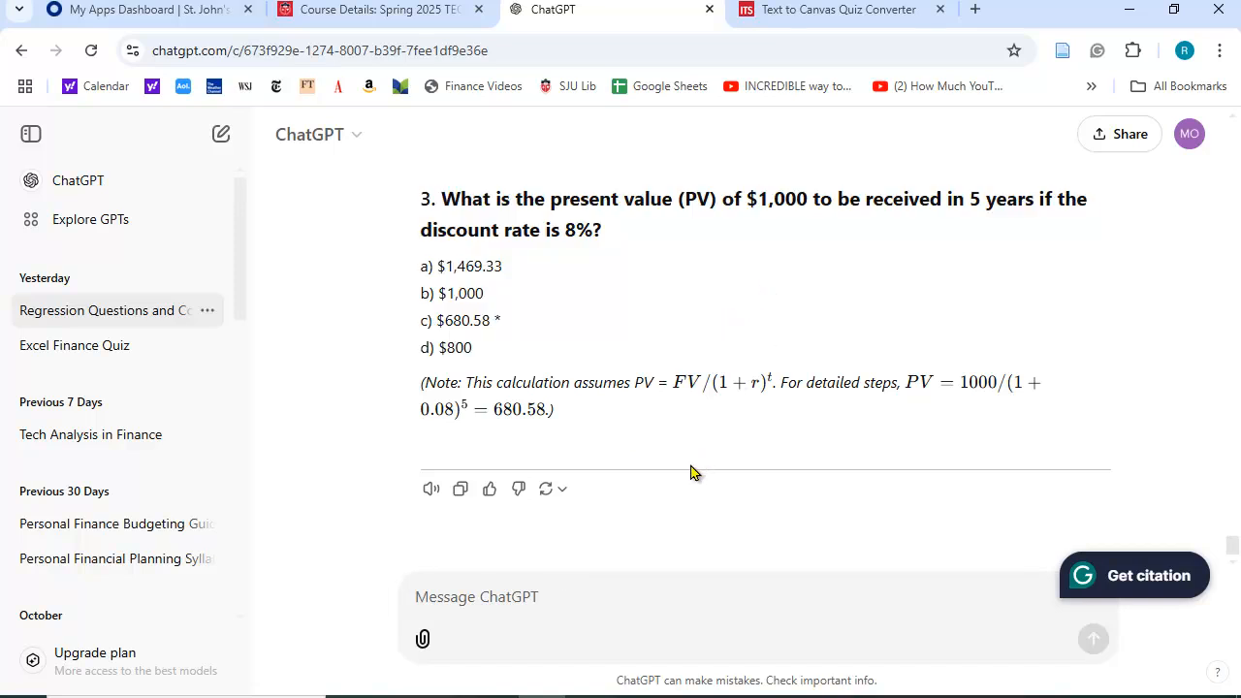
{"action": "left_click", "coordinate": [527, 602]}
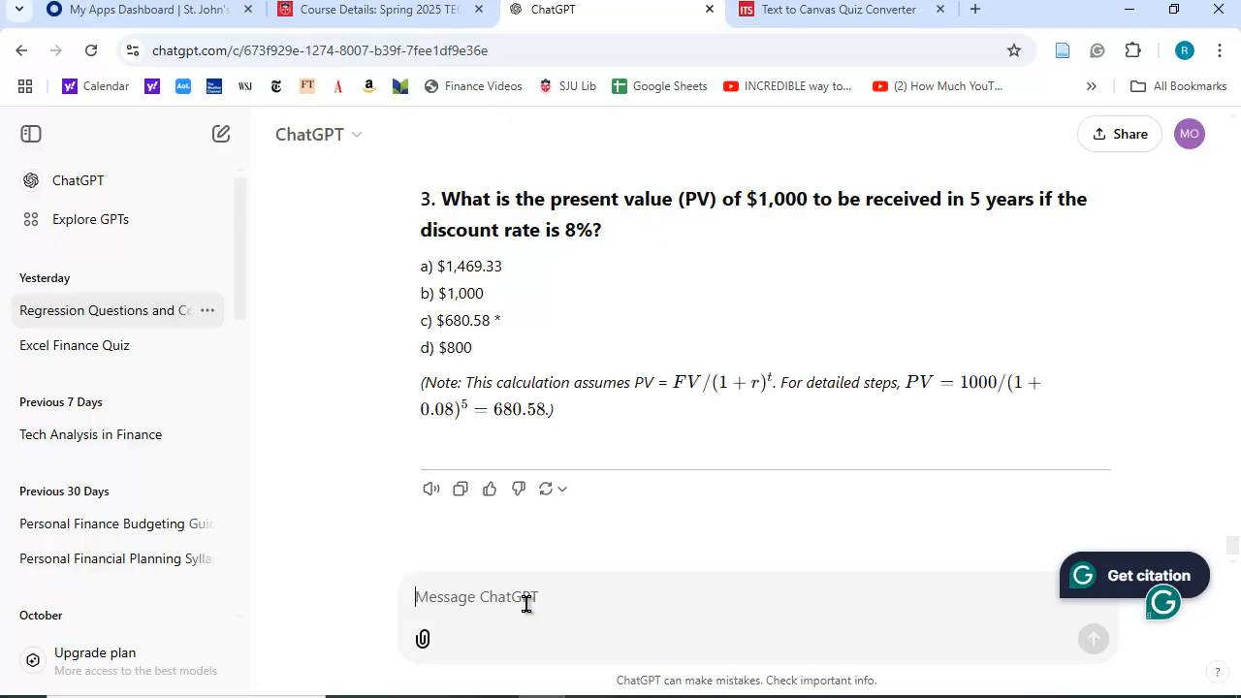
{"action": "type", "text": "create "}
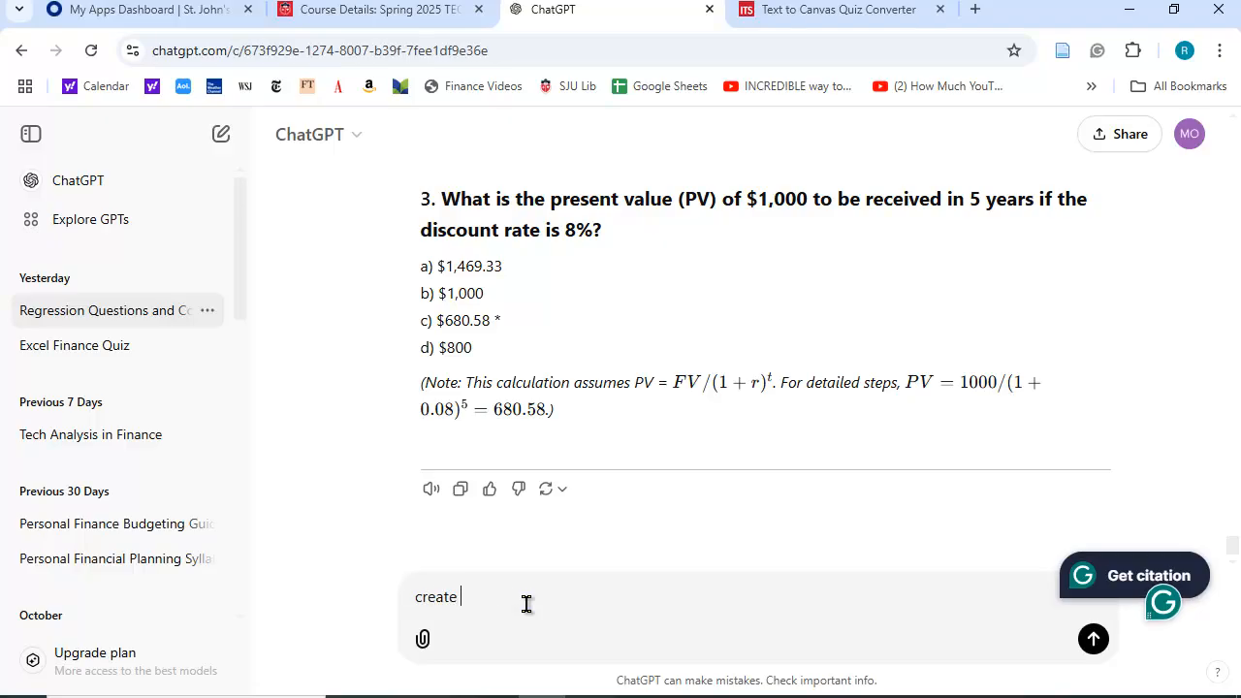
{"action": "type", "text": "3 ques"}
{"action": "key", "text": "BackSpace"}
{"action": "key", "text": "BackSpace"}
{"action": "type", "text": "multiple choice questions on"}
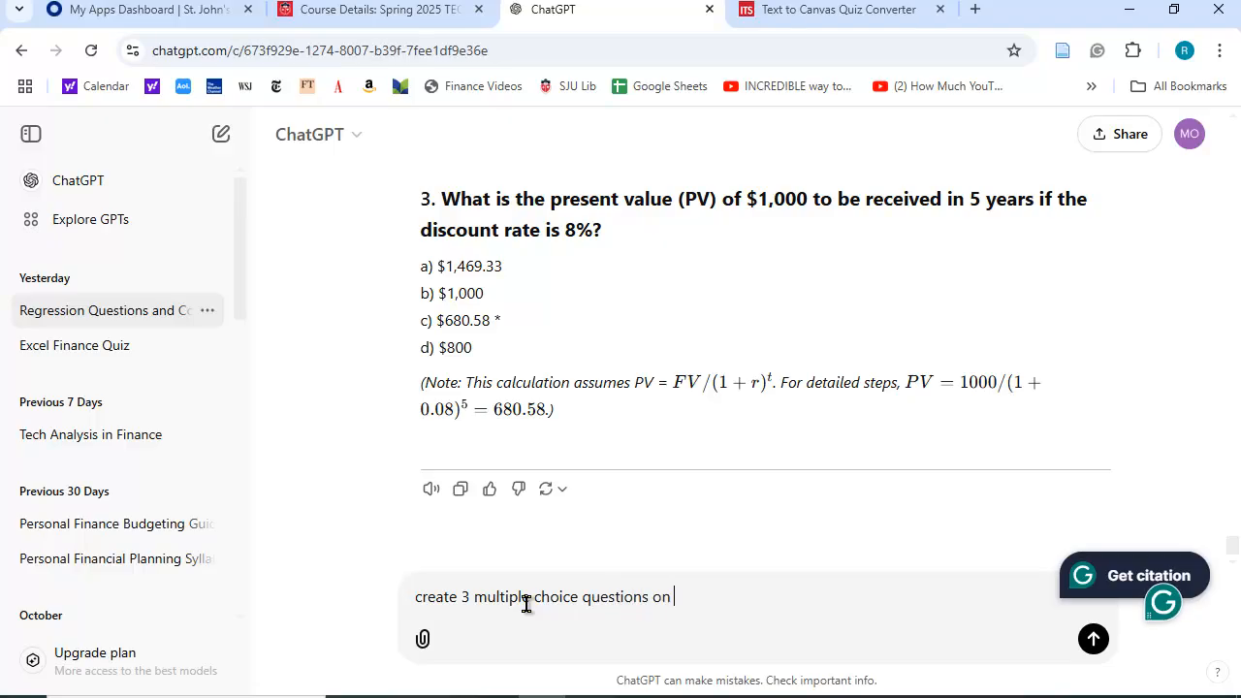
{"action": "type", "text": " regressions"}
{"action": "key", "text": "BackSpace"}
{"action": "type", "text": "analysis"}
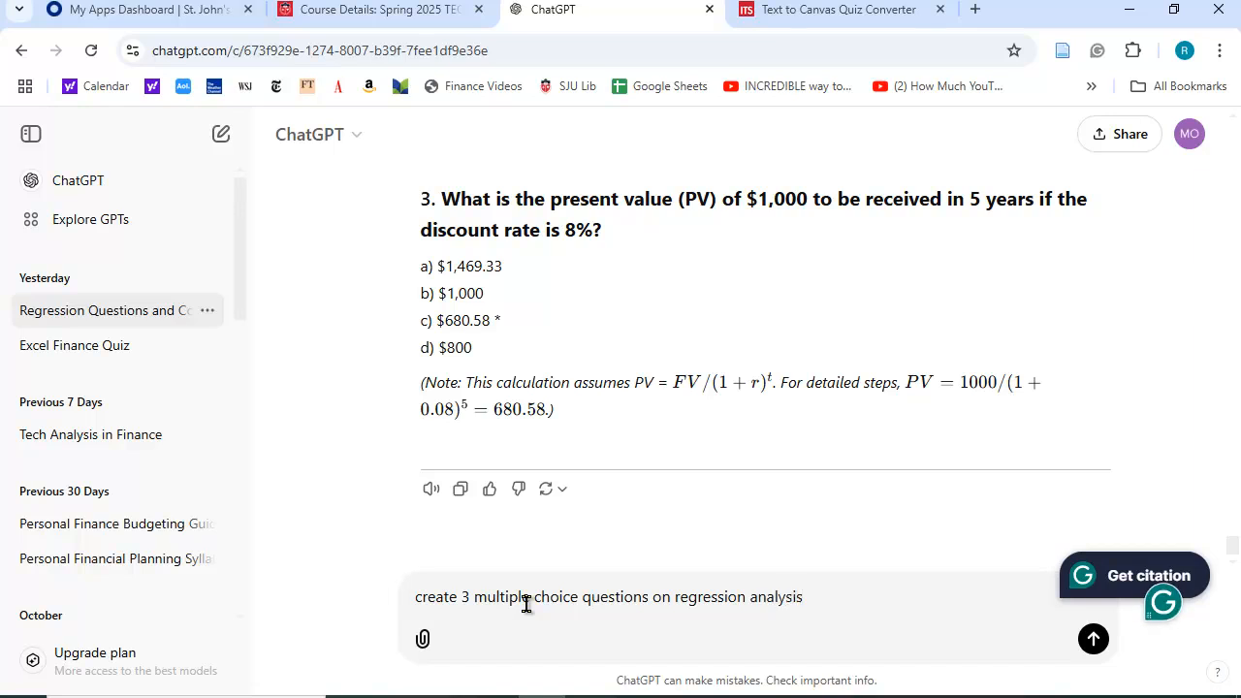
{"action": "key", "text": "Return"}
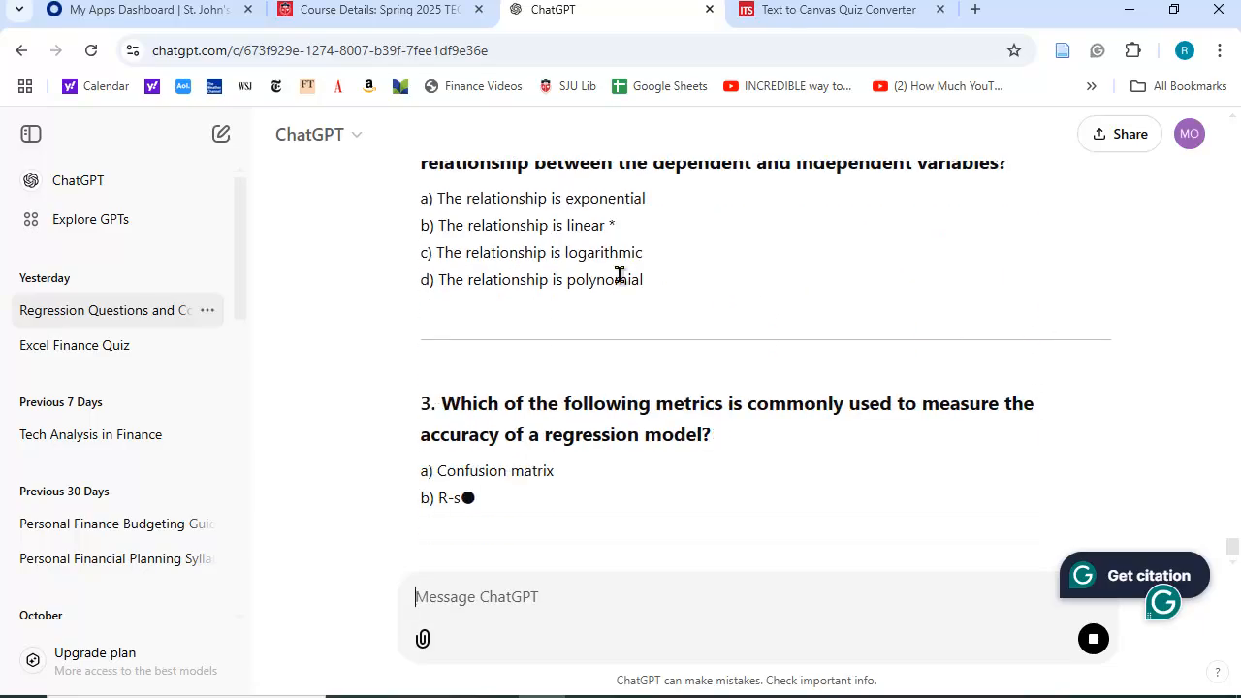
Copy the three generated multiple-choice questions on regression analysis, from question 1 through the last answer of question 3.
{"action": "scroll", "coordinate": [940, 418], "scroll_direction": "up", "scroll_amount": 4}
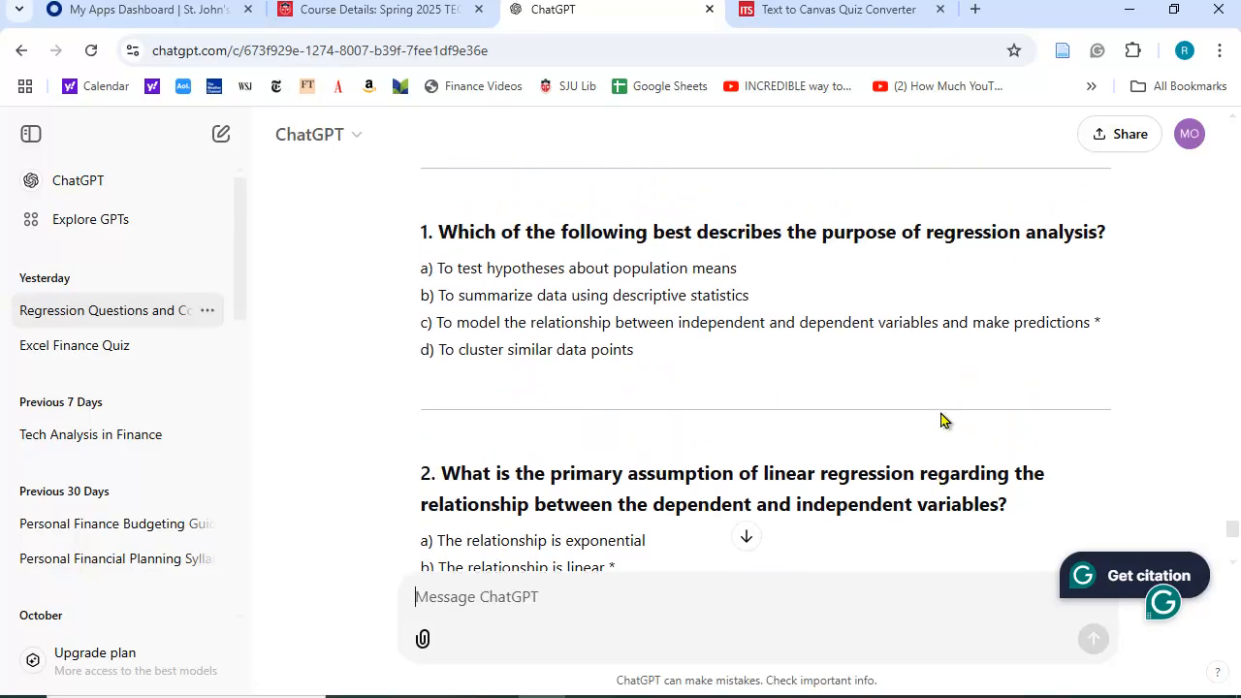
{"action": "scroll", "coordinate": [679, 385], "scroll_direction": "up", "scroll_amount": 1}
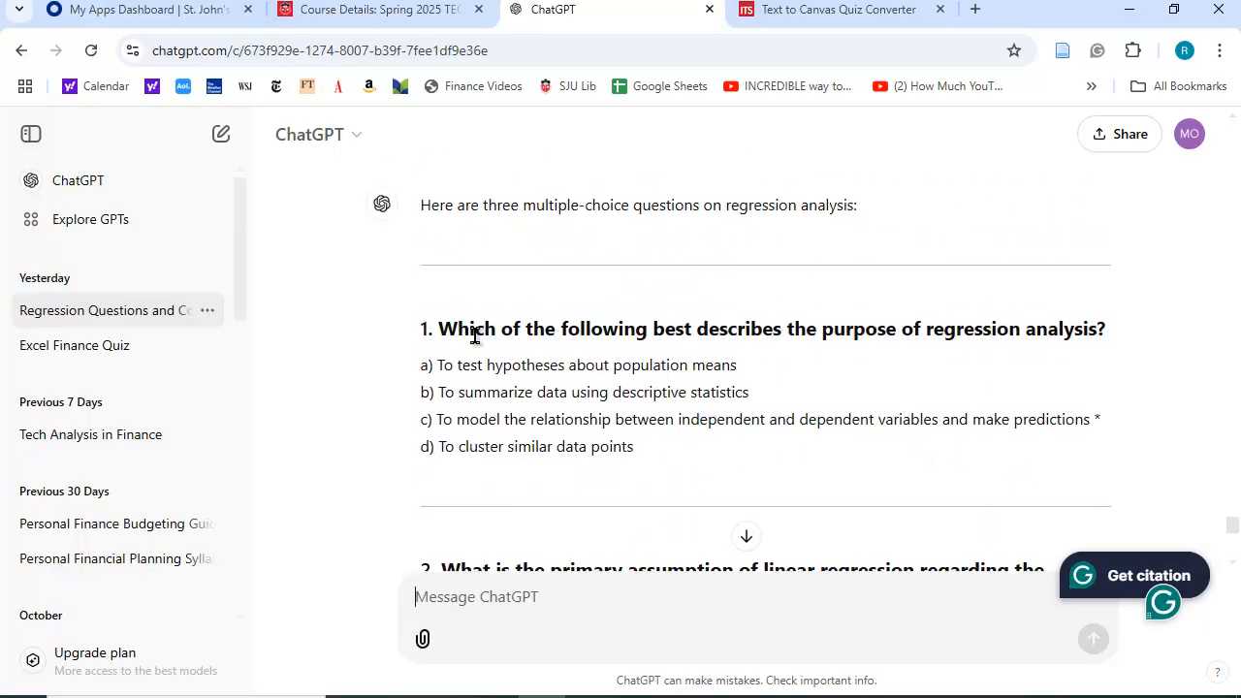
{"action": "left_click_drag", "start_coordinate": [417, 336], "coordinate": [692, 427]}
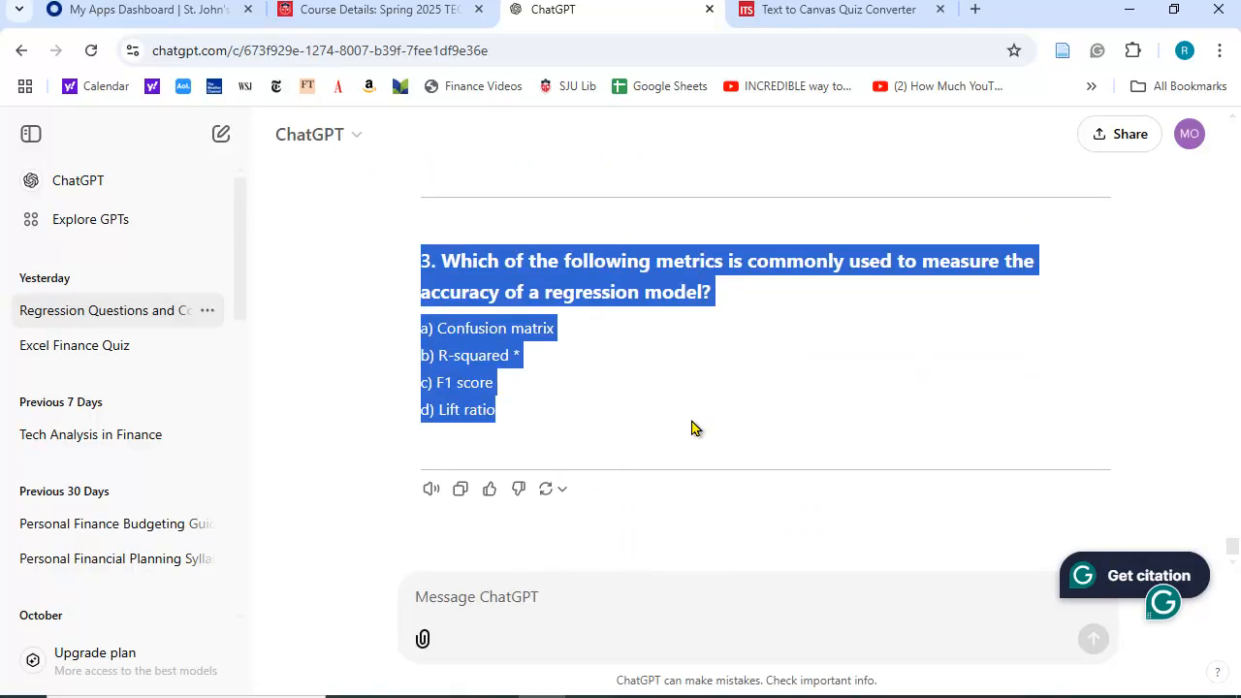
{"action": "right_click", "coordinate": [502, 281]}
{"action": "left_click", "coordinate": [570, 310]}
Switch to the blank Word document and paste the copied multiple-choice questions as text only.
{"action": "left_click", "coordinate": [488, 687]}
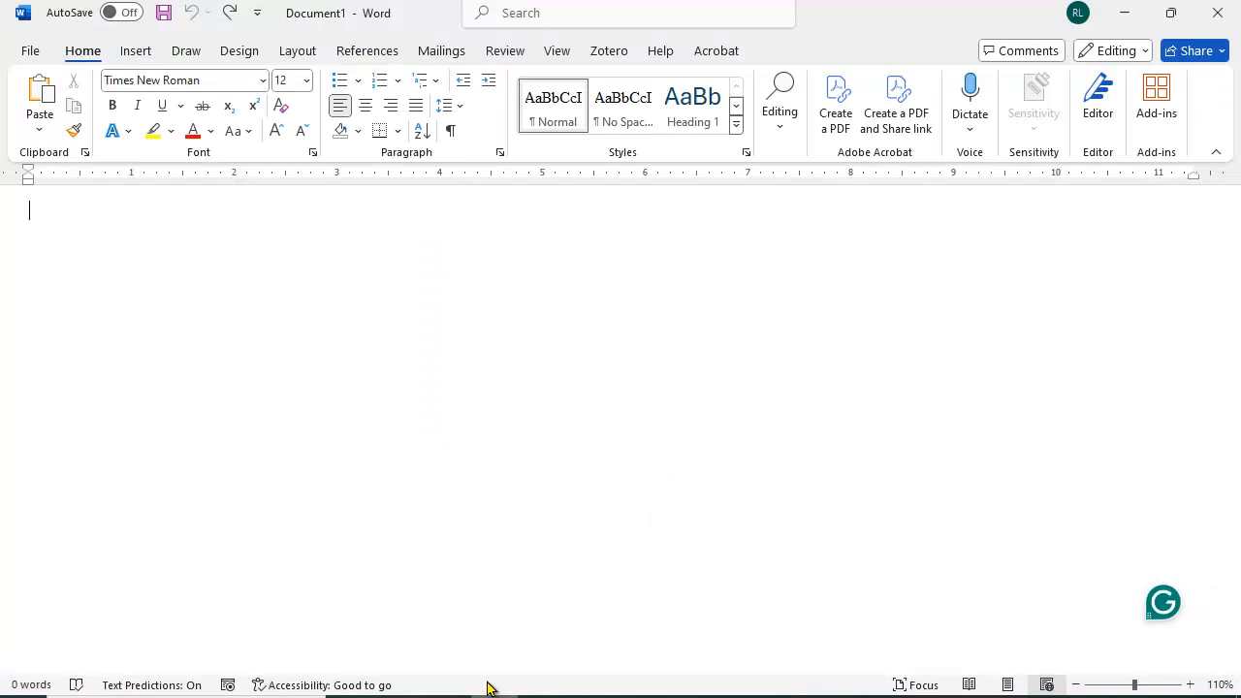
{"action": "right_click", "coordinate": [79, 219]}
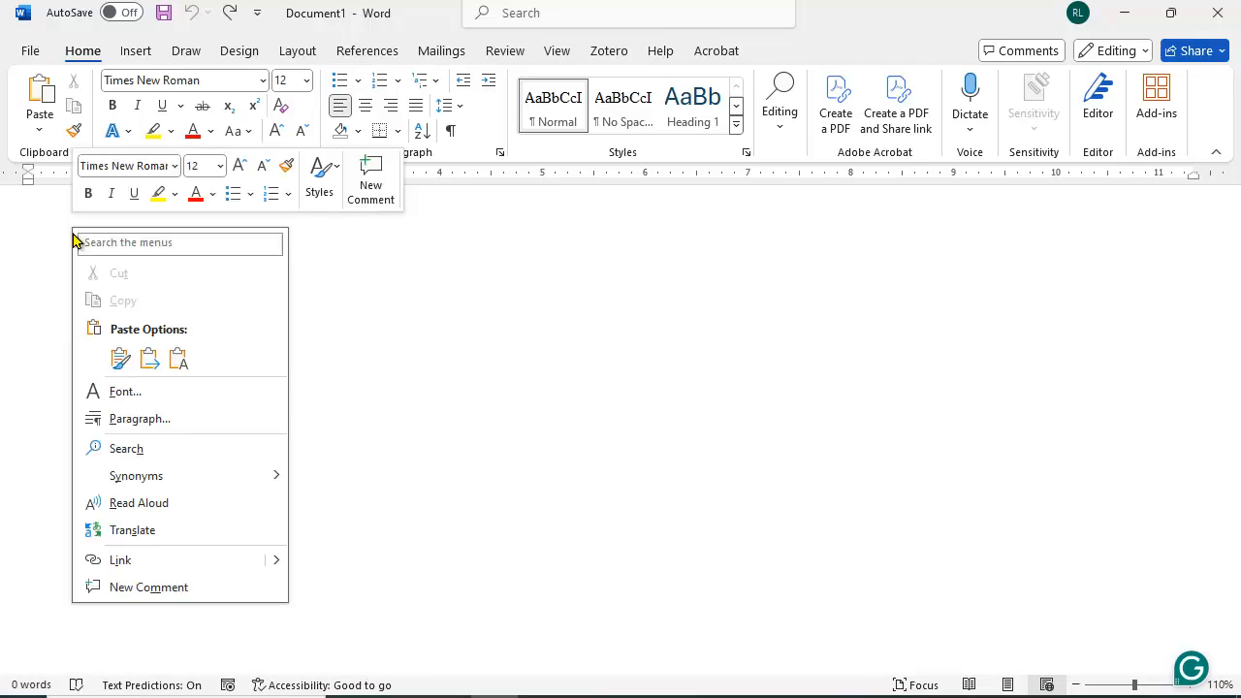
{"action": "left_click", "coordinate": [178, 364]}
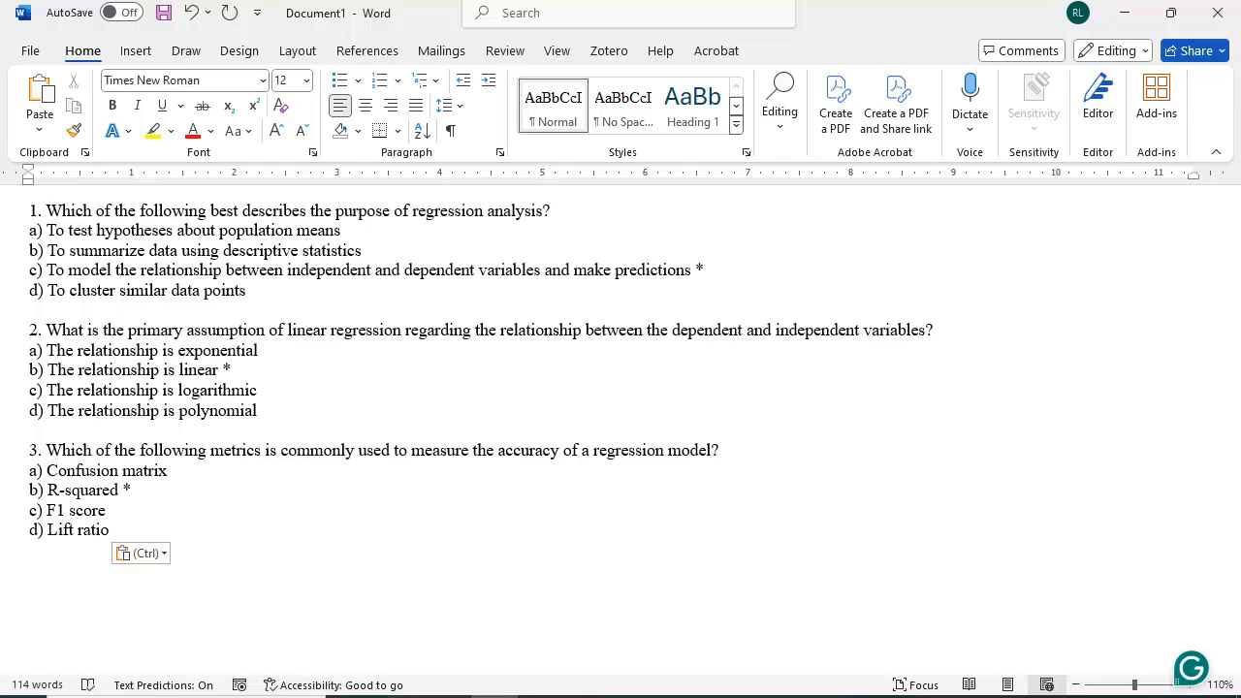
Move the asterisk marking question 1's correct answer from the end of answer c) to directly before its letter.
{"action": "left_click", "coordinate": [710, 271]}
{"action": "key", "text": "BackSpace"}
{"action": "key", "text": "BackSpace"}
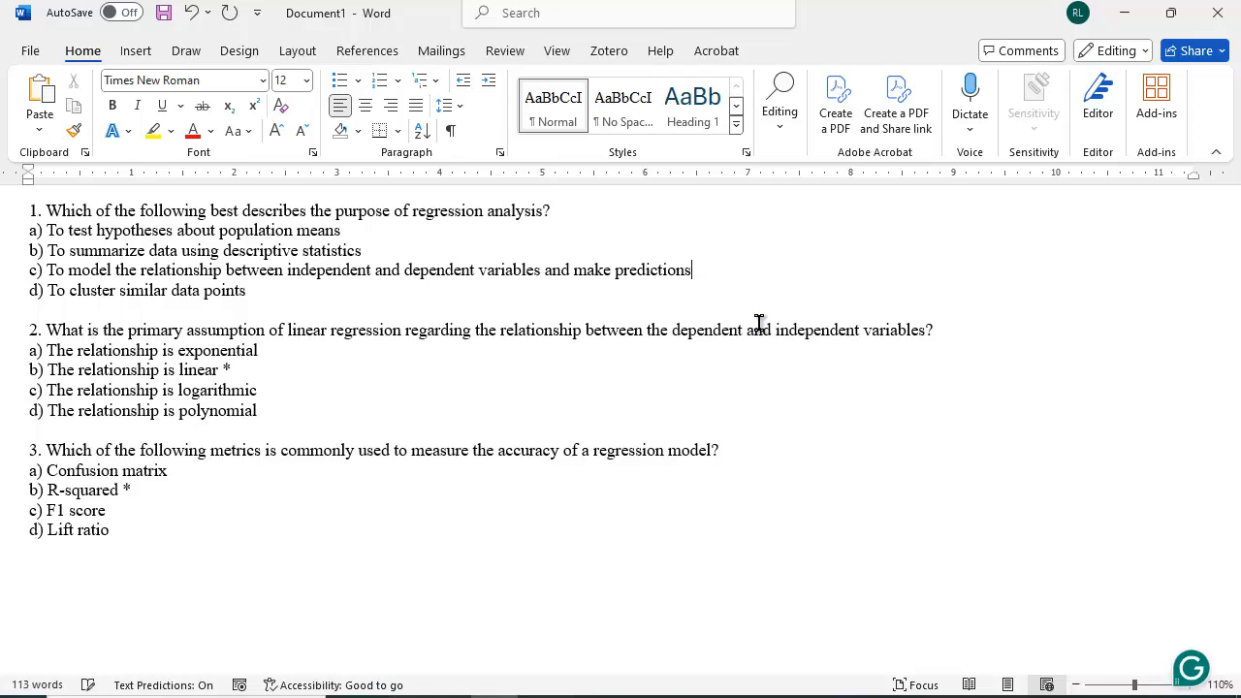
{"action": "left_click", "coordinate": [28, 271]}
{"action": "type", "text": "*"}
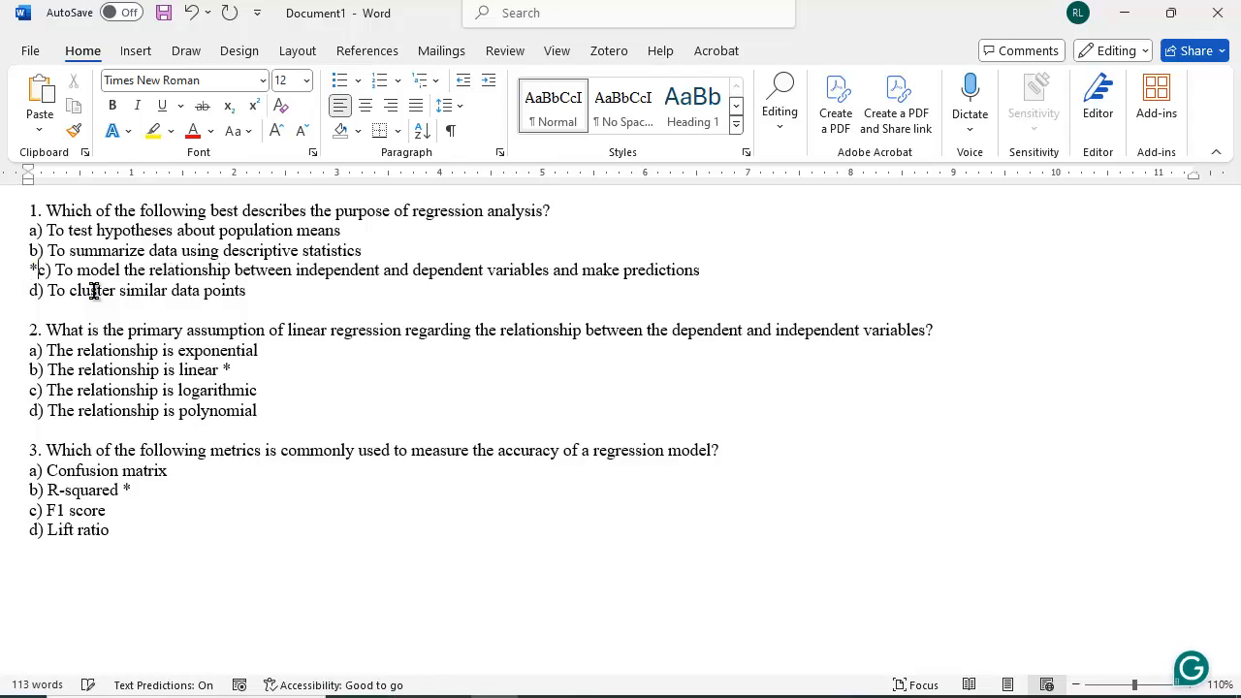
Move the asterisk in question 2 from the end of answer b) to directly before its letter.
{"action": "left_click", "coordinate": [27, 375]}
{"action": "type", "text": "*"}
{"action": "left_click", "coordinate": [248, 367]}
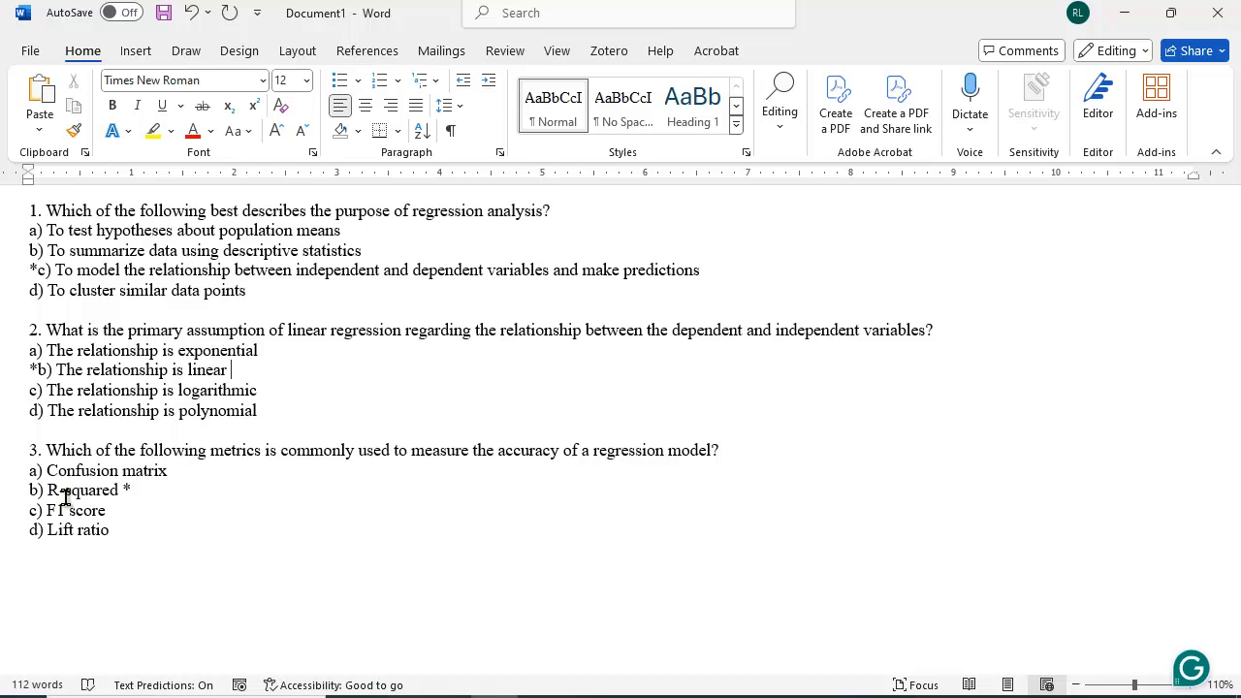
Add an asterisk before answer b) R-squared in question 3, and place the cursor on an empty line below the questions.
{"action": "left_click", "coordinate": [27, 490]}
{"action": "type", "text": "*"}
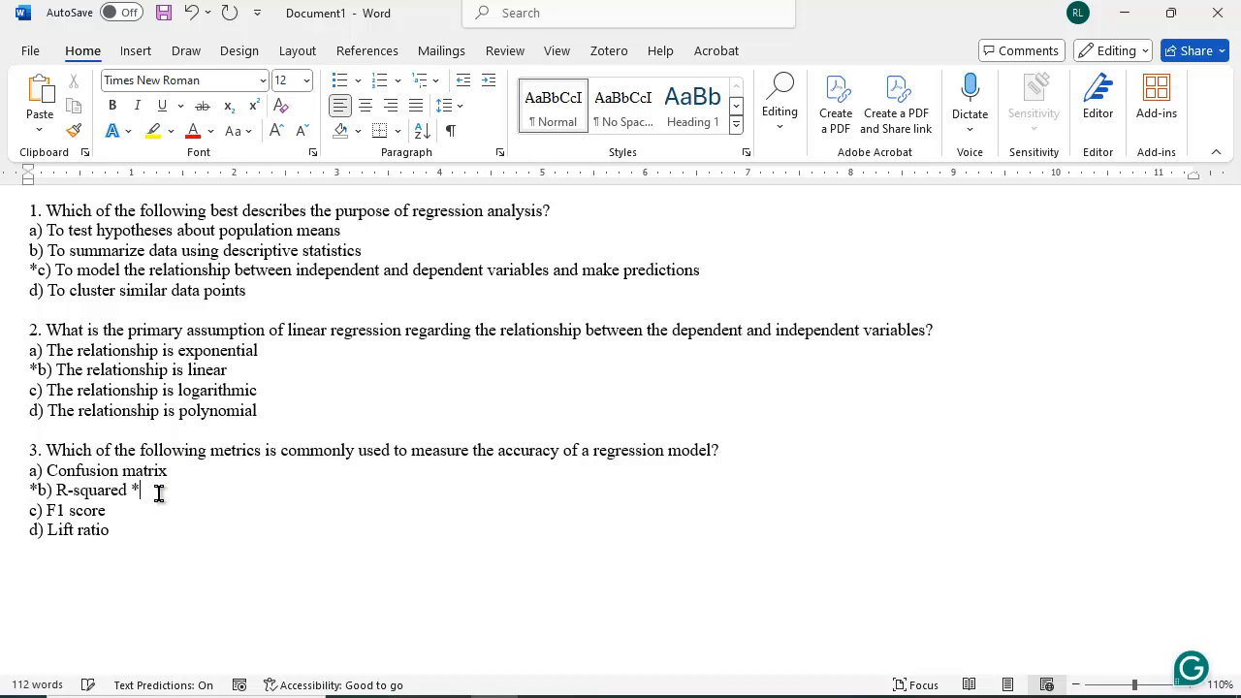
{"action": "key", "text": "Return"}
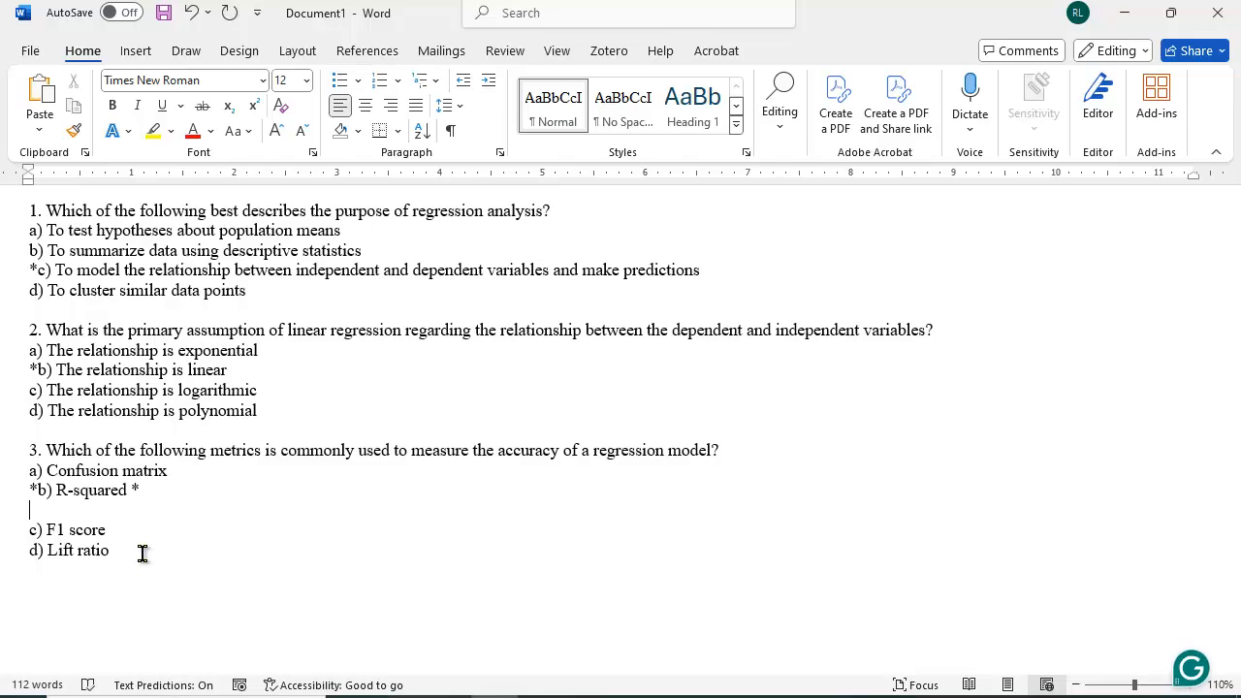
{"action": "key", "text": "BackSpace"}
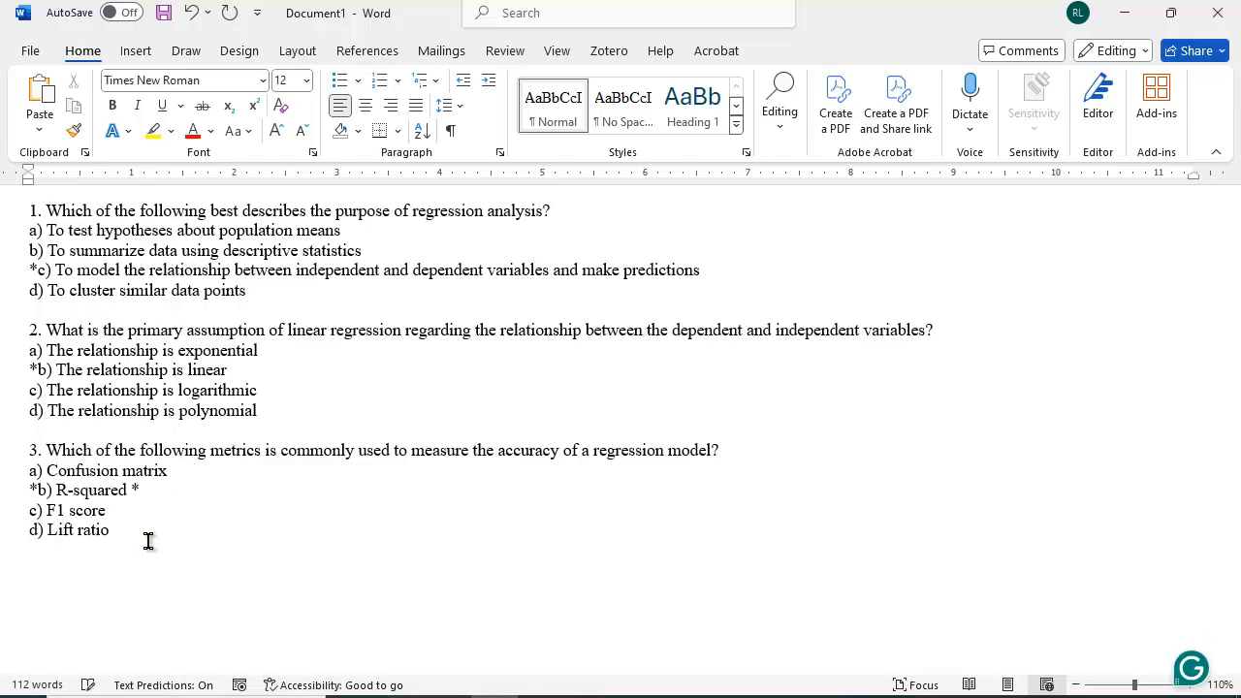
{"action": "key", "text": "Down"}
{"action": "key", "text": "Down"}
Switch back to ChatGPT and submit the prompt "create 3 multiple answer questions on regression analysis".
{"action": "key", "text": "alt+Tab"}
{"action": "left_click", "coordinate": [534, 607]}
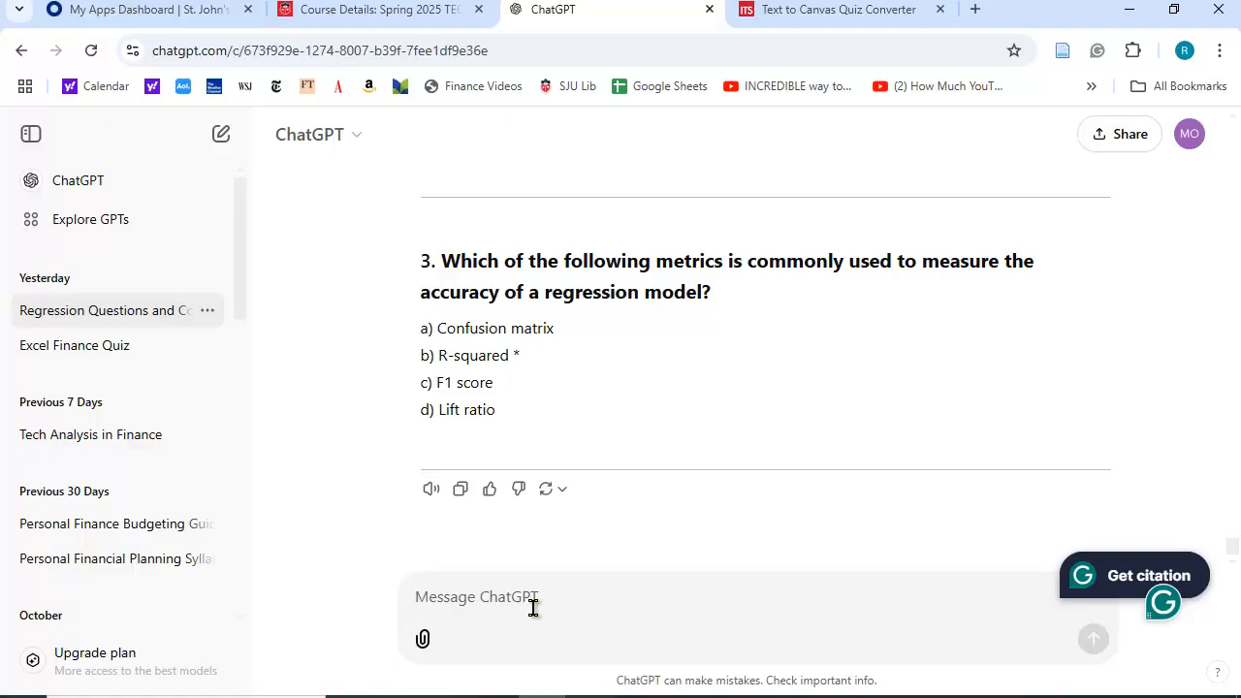
{"action": "type", "text": "create 3 multipl"}
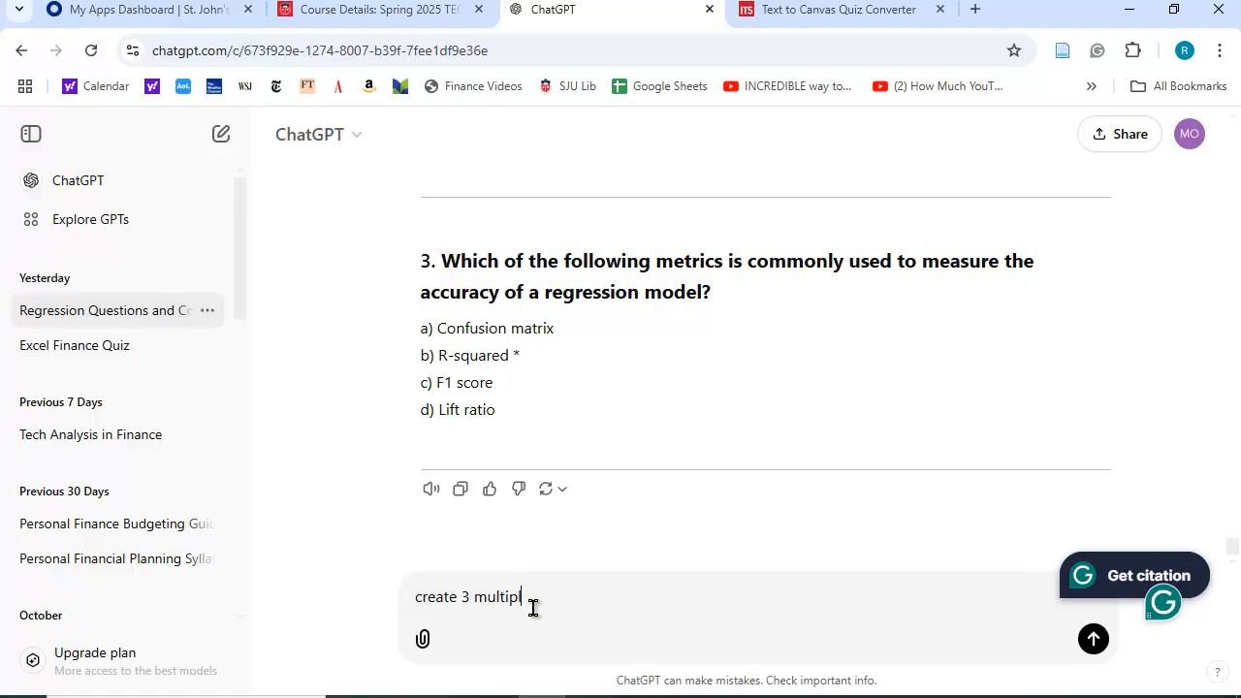
{"action": "type", "text": "e answer questions on re"}
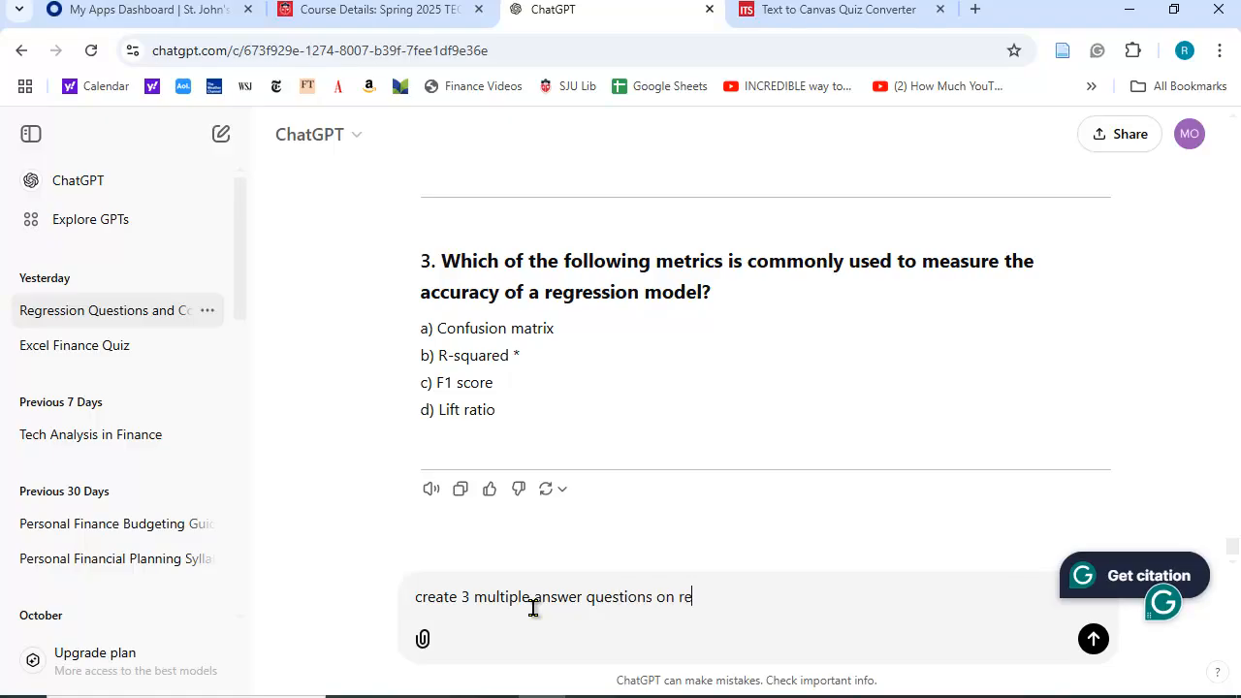
{"action": "type", "text": "gressiona"}
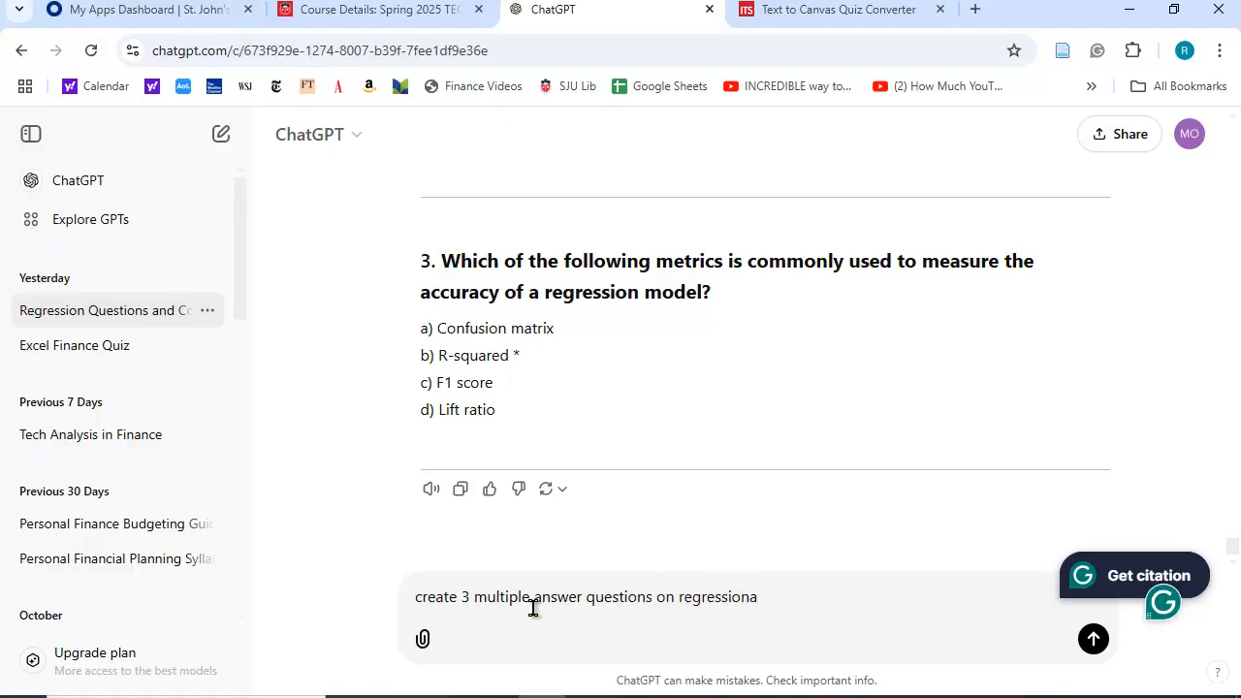
{"action": "key", "text": "BackSpace"}
{"action": "key", "text": "Return"}
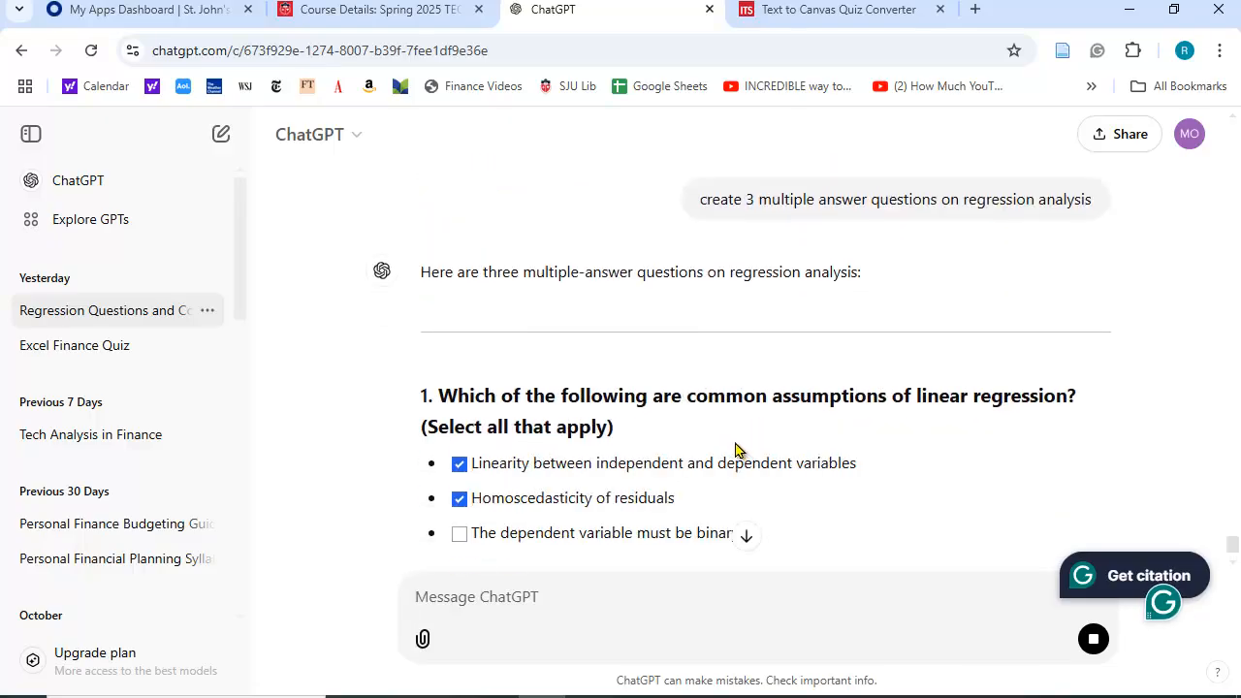
Copy the three generated multiple-answer questions, from question 1 through the last answer option of question 3.
{"action": "scroll", "coordinate": [660, 385], "scroll_direction": "down", "scroll_amount": 1}
{"action": "scroll", "coordinate": [690, 426], "scroll_direction": "down", "scroll_amount": 2}
{"action": "scroll", "coordinate": [688, 423], "scroll_direction": "up", "scroll_amount": 2}
{"action": "scroll", "coordinate": [684, 419], "scroll_direction": "up", "scroll_amount": 1}
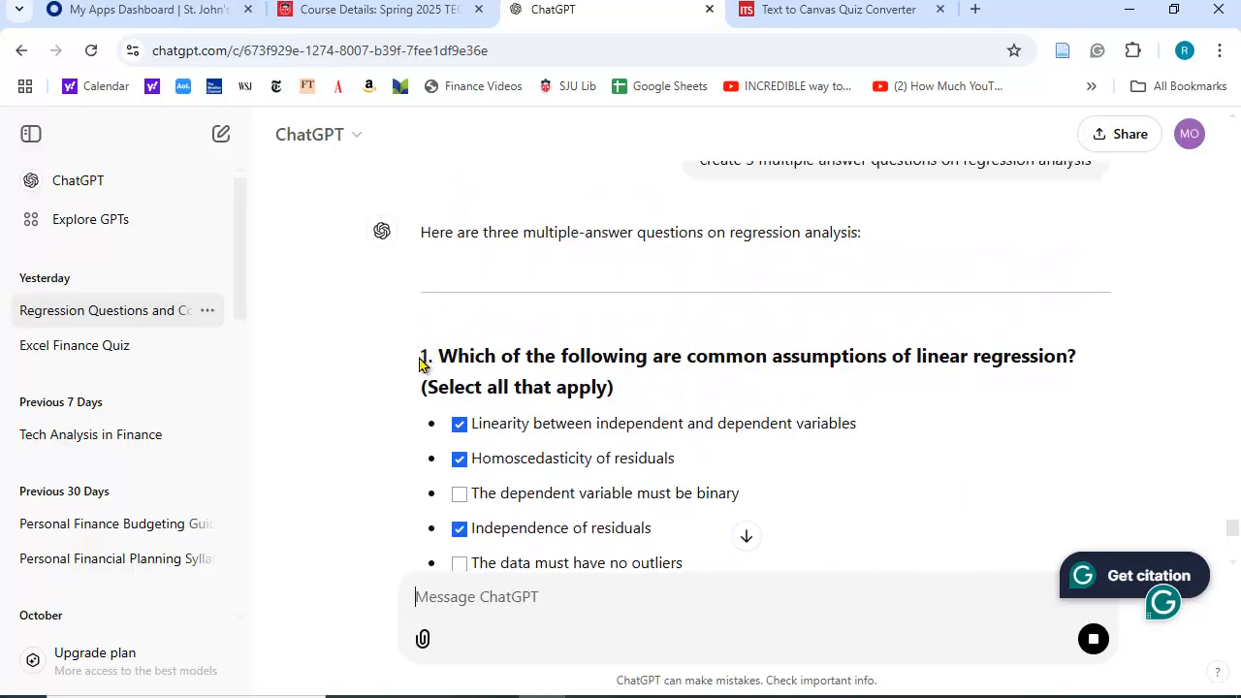
{"action": "left_click_drag", "start_coordinate": [421, 356], "coordinate": [671, 427]}
{"action": "scroll", "coordinate": [640, 523], "scroll_direction": "down", "scroll_amount": 7}
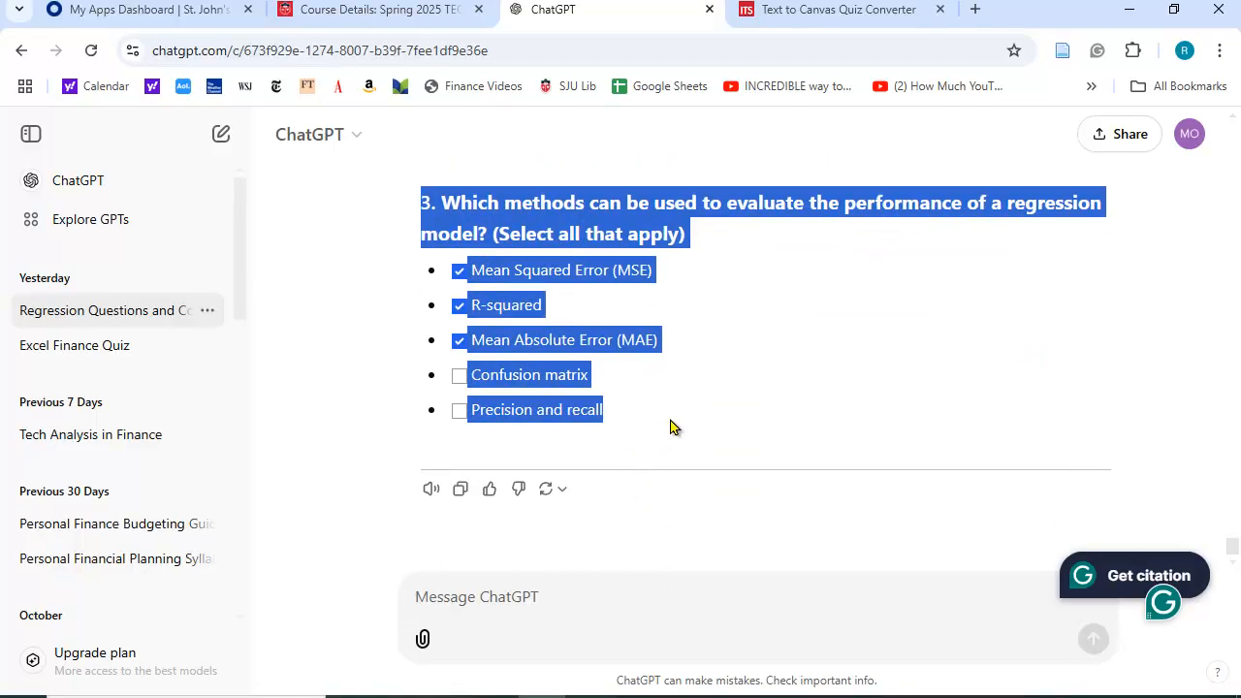
{"action": "right_click", "coordinate": [559, 280]}
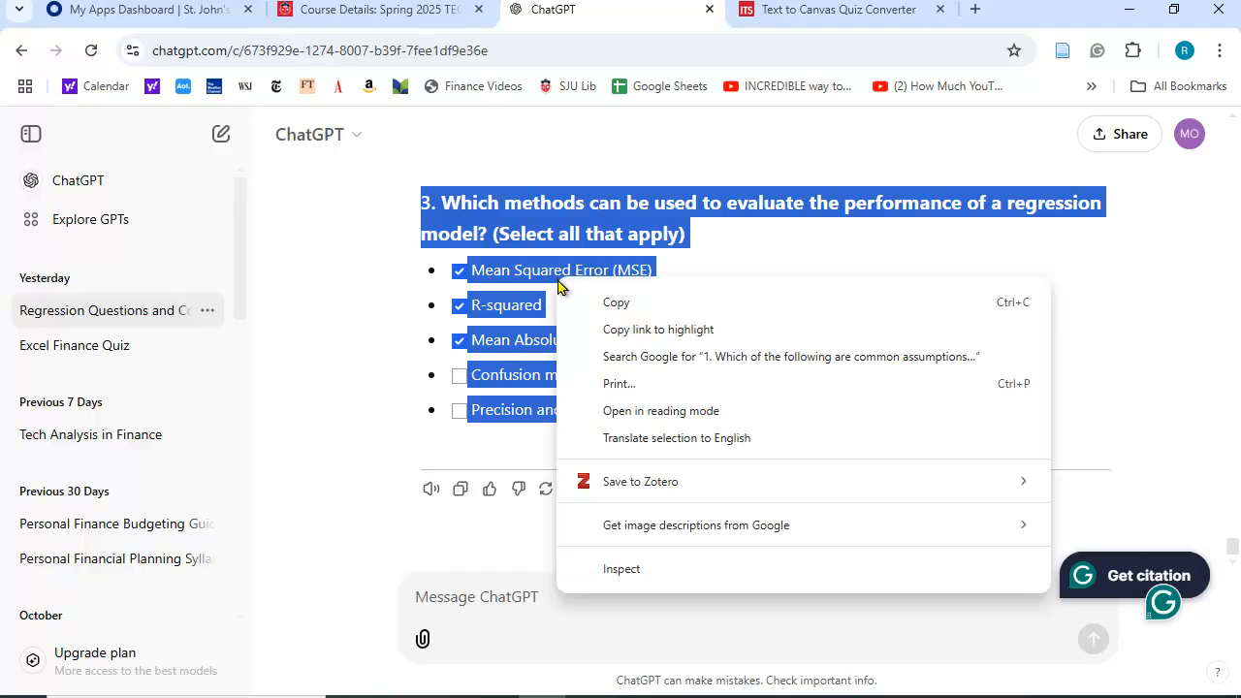
{"action": "left_click", "coordinate": [611, 304]}
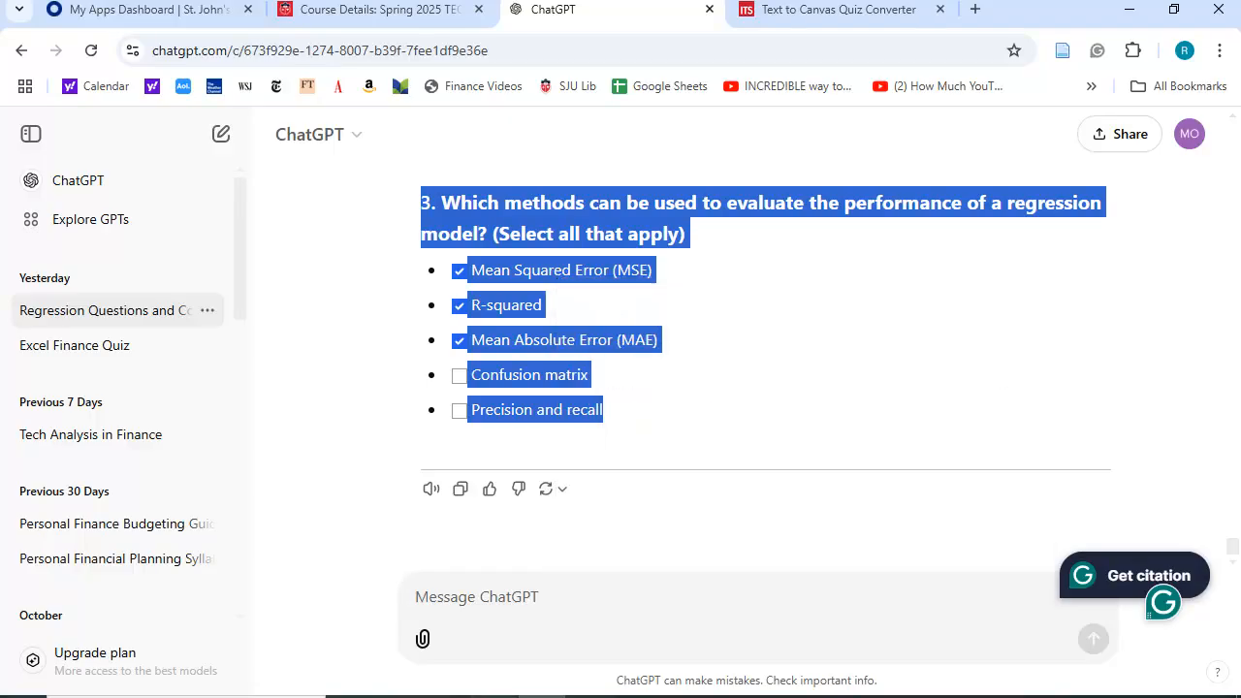
Paste the multiple-answer questions as text only below the existing Word questions, and insert a blank line before the second pasted question.
{"action": "key", "text": "alt+Tab"}
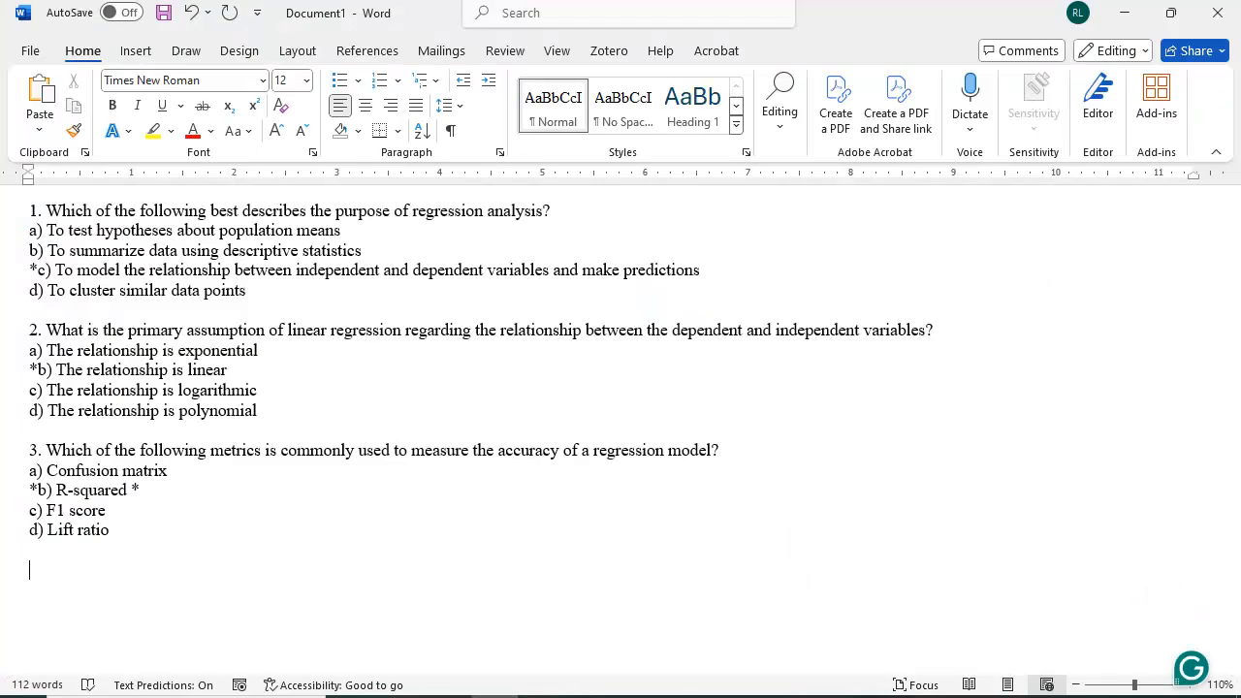
{"action": "right_click", "coordinate": [62, 580]}
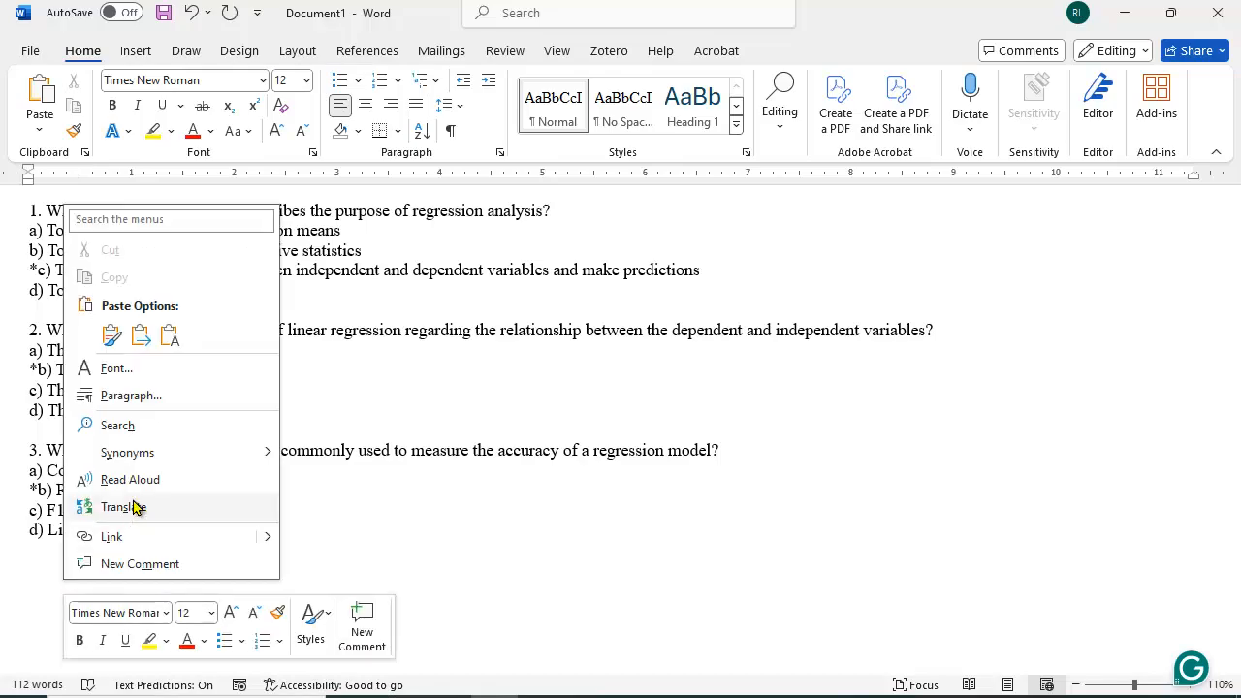
{"action": "left_click", "coordinate": [172, 332]}
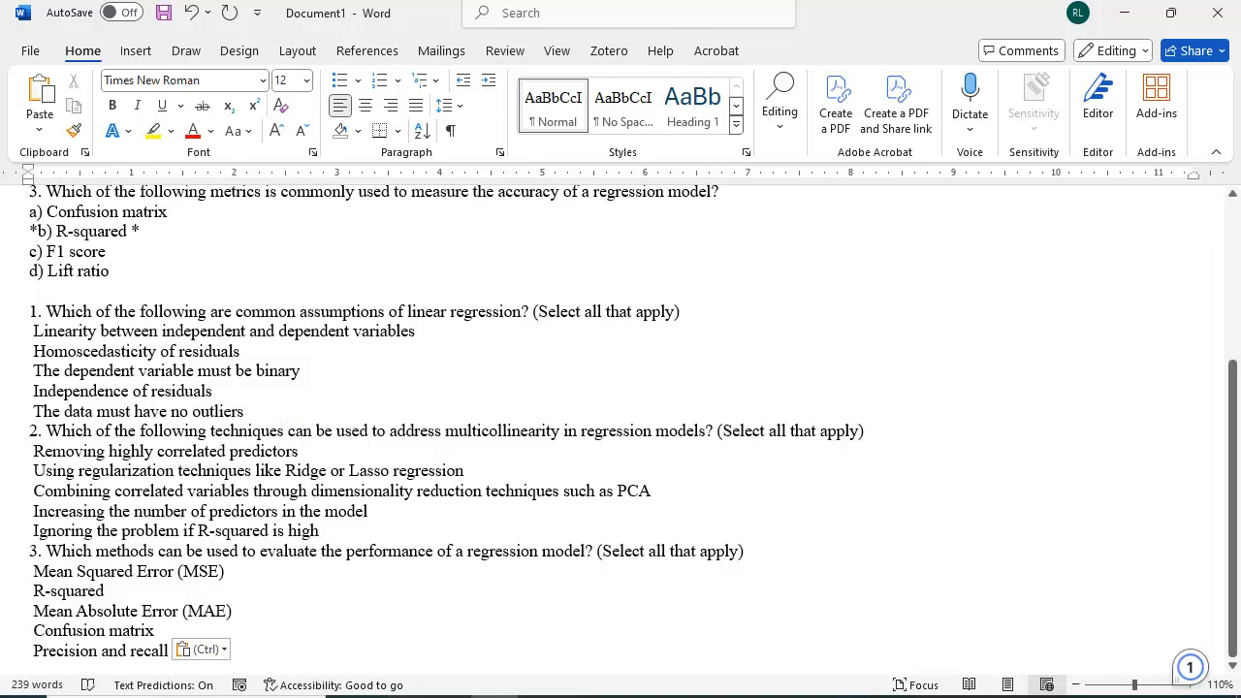
{"action": "key", "text": "Return"}
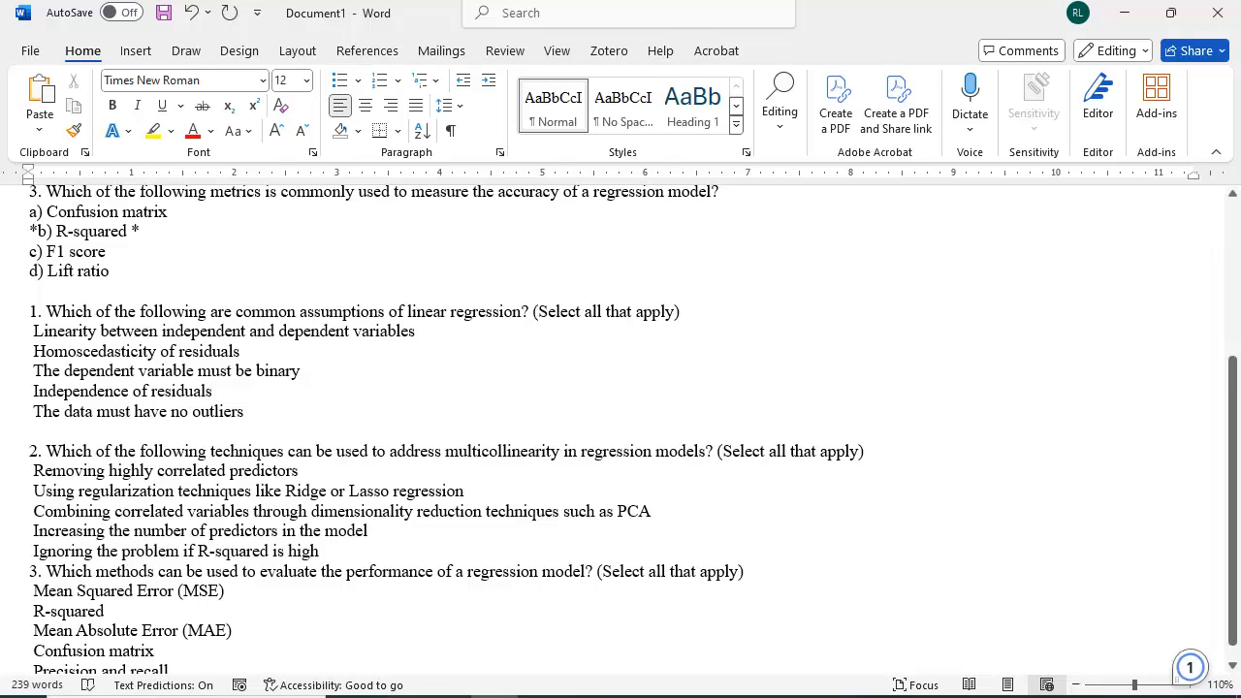
Insert empty square brackets [] before the answer "Linearity between independent and dependent variables" in the first multiple-answer question.
{"action": "left_click", "coordinate": [22, 327]}
{"action": "type", "text": "[ "}
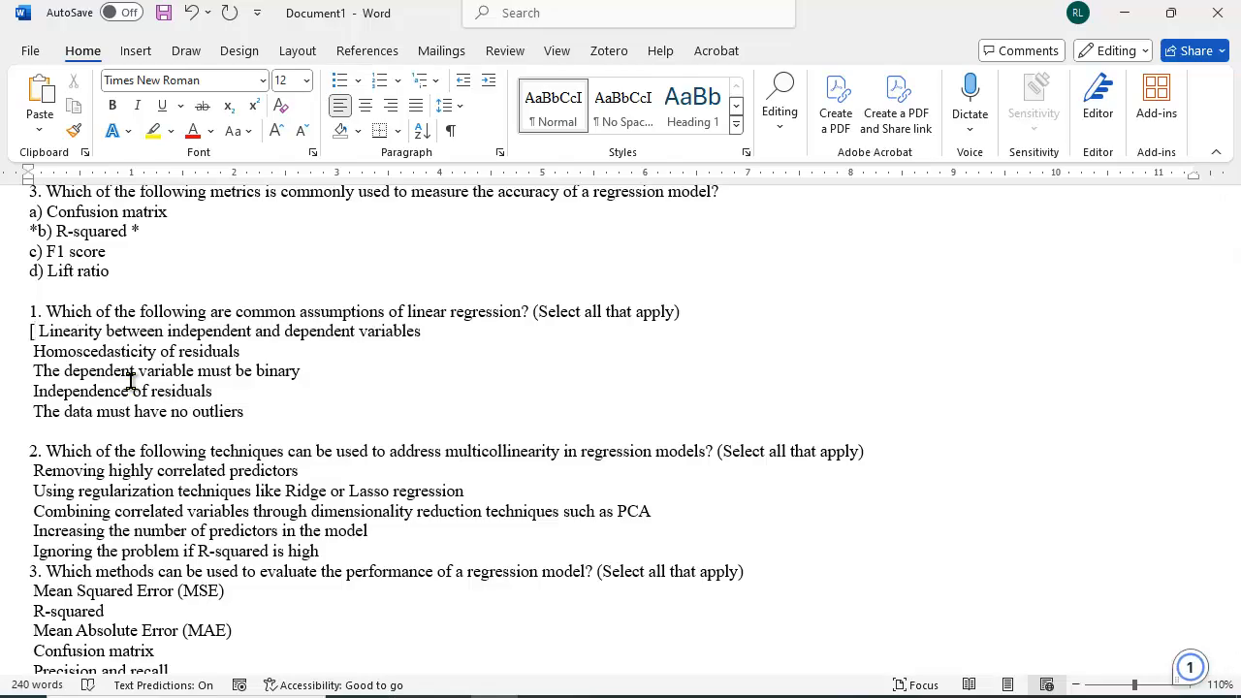
{"action": "type", "text": "]"}
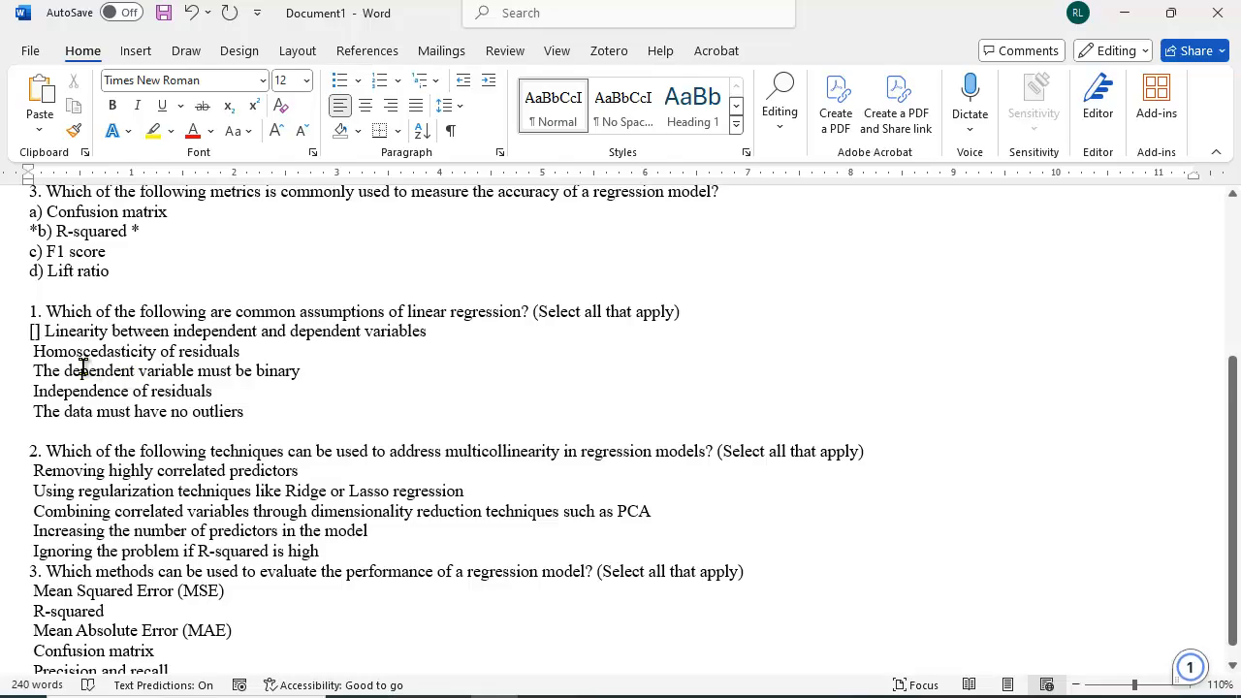
{"action": "key", "text": "Down"}
Copy the empty brackets [] from the first answer of multiple-answer question 1 and paste them before "Homoscedasticity of residuals".
{"action": "left_click_drag", "start_coordinate": [27, 330], "coordinate": [41, 331]}
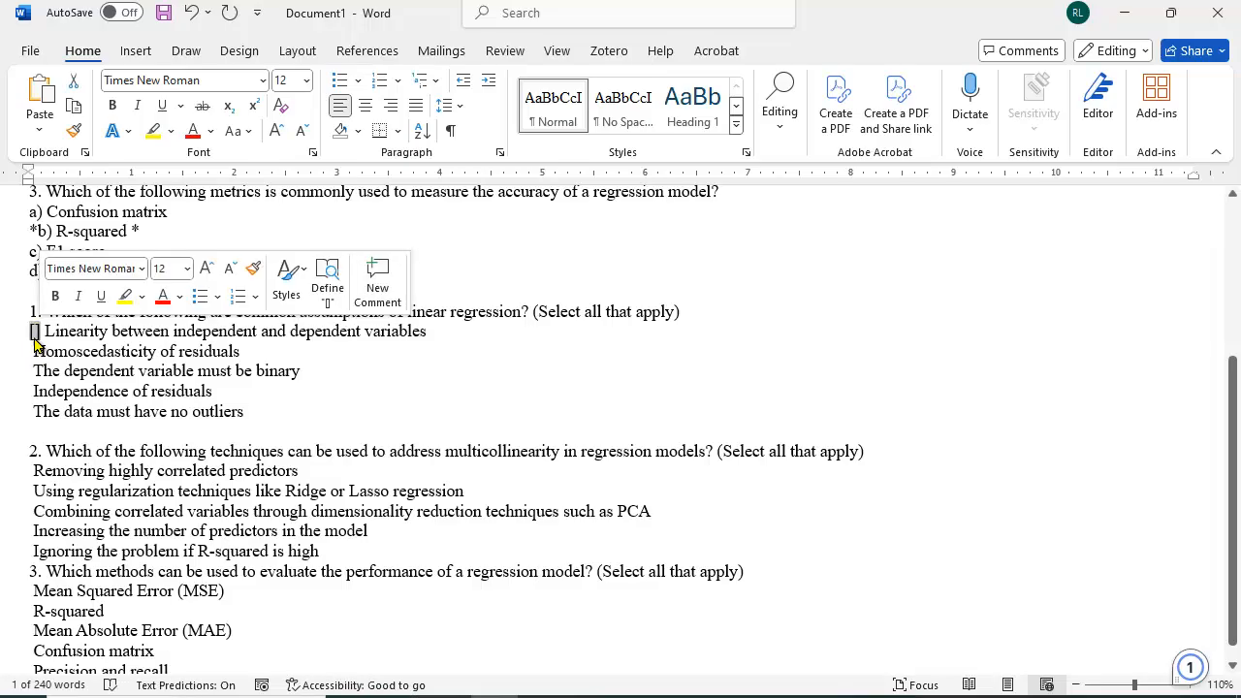
{"action": "right_click", "coordinate": [33, 341]}
{"action": "left_click", "coordinate": [86, 363]}
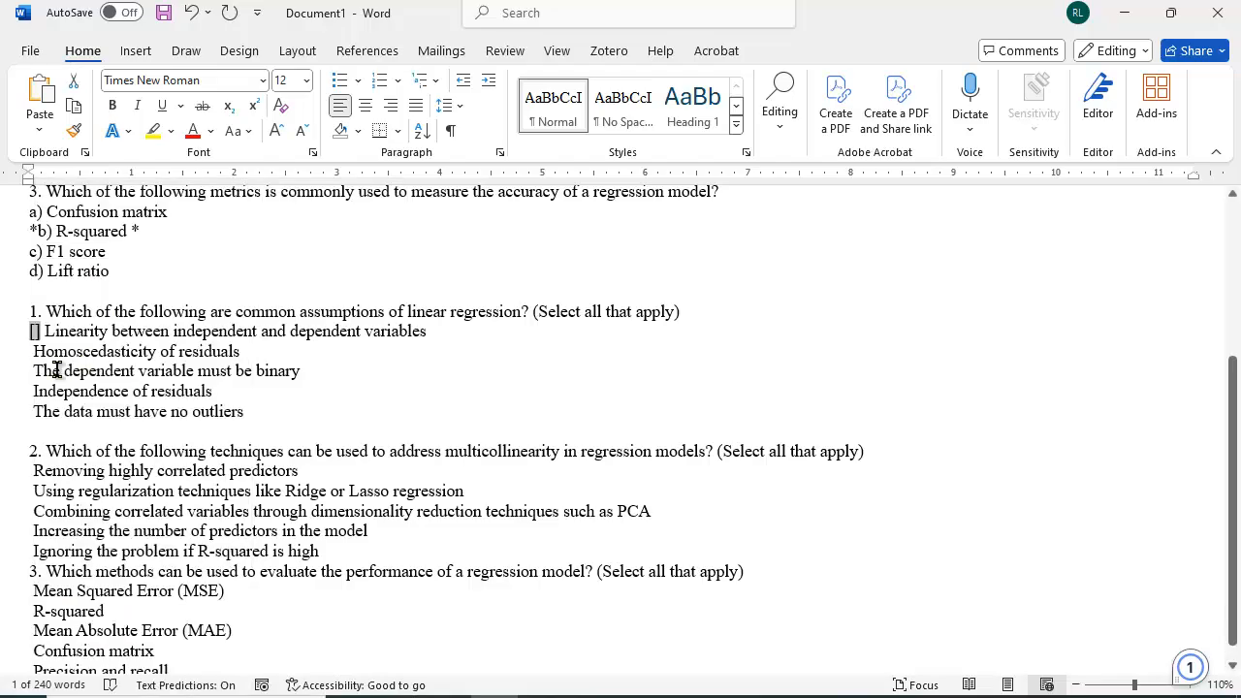
{"action": "left_click", "coordinate": [32, 356]}
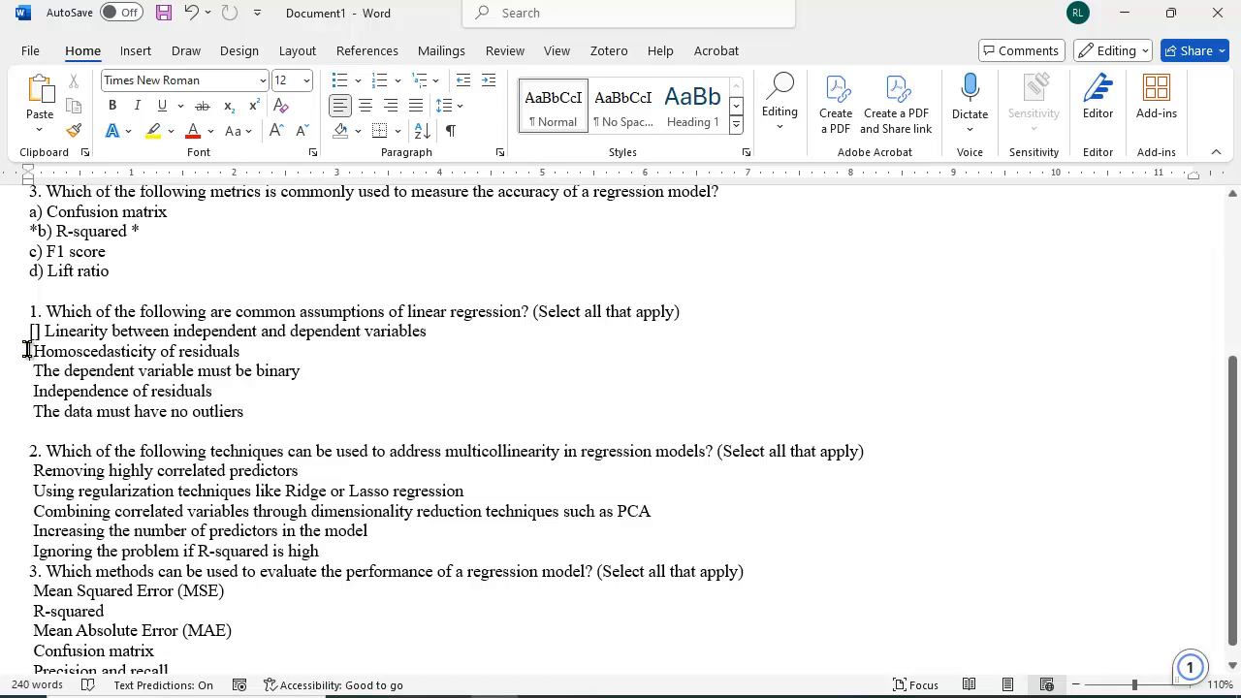
{"action": "right_click", "coordinate": [30, 356]}
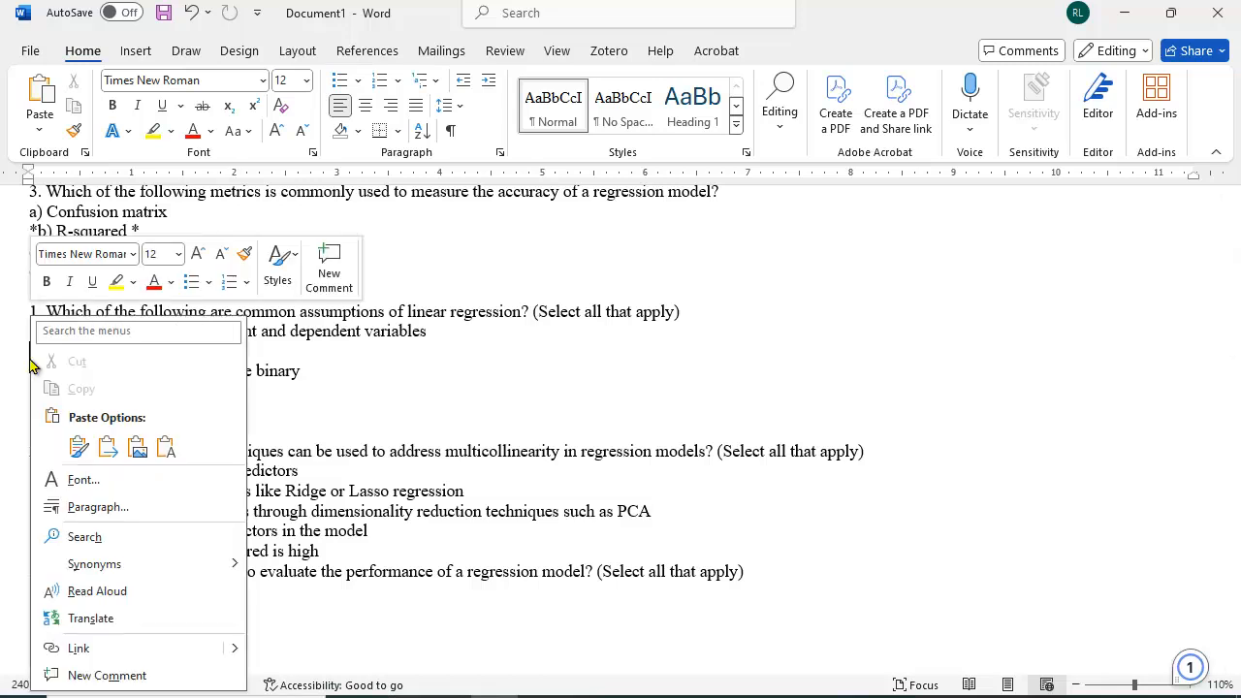
{"action": "left_click", "coordinate": [79, 446]}
Paste the empty brackets [] before the remaining three answers of the linear regression assumptions question, through "The data must have no outliers".
{"action": "left_click", "coordinate": [27, 373]}
{"action": "right_click", "coordinate": [28, 373]}
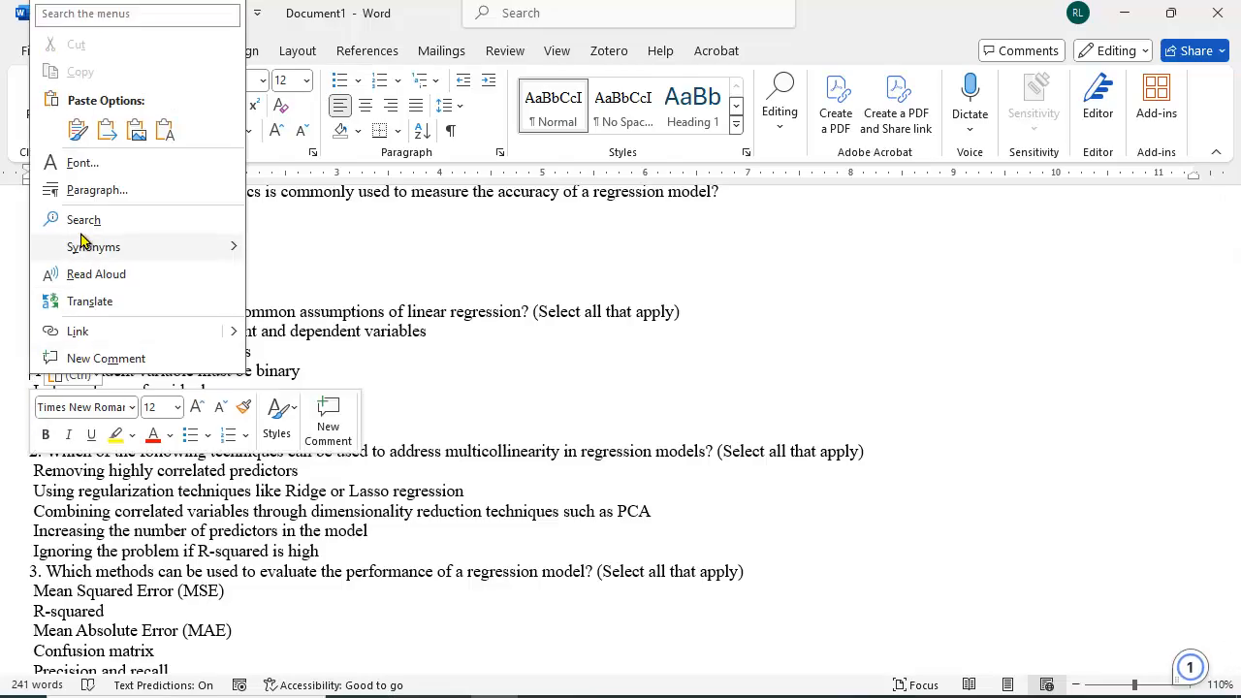
{"action": "left_click", "coordinate": [79, 146]}
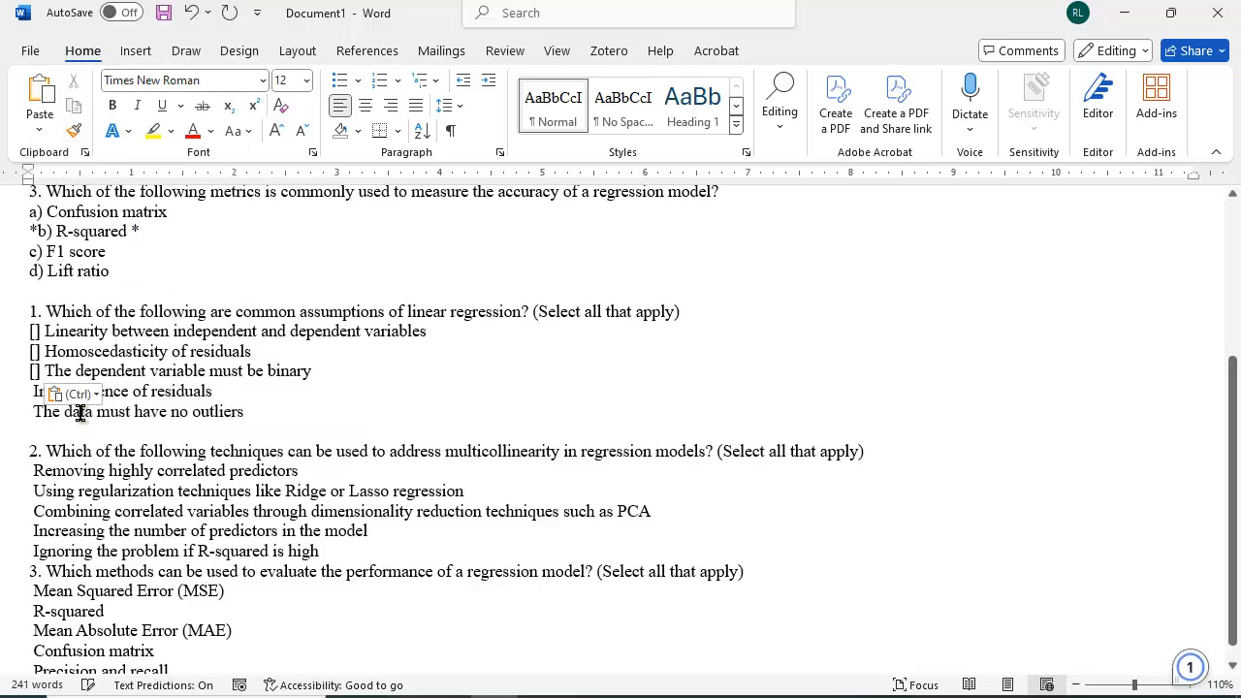
{"action": "left_click", "coordinate": [29, 391]}
{"action": "right_click", "coordinate": [29, 391]}
{"action": "left_click", "coordinate": [59, 145]}
{"action": "left_click", "coordinate": [29, 411]}
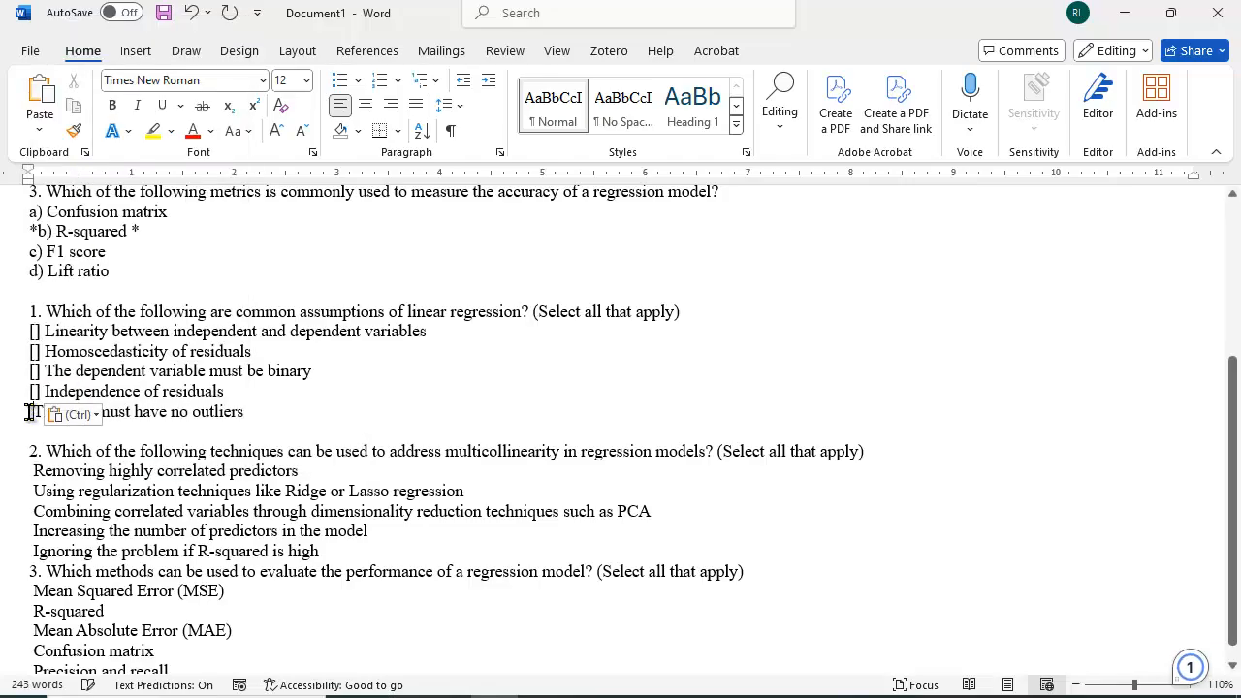
{"action": "left_click", "coordinate": [39, 129]}
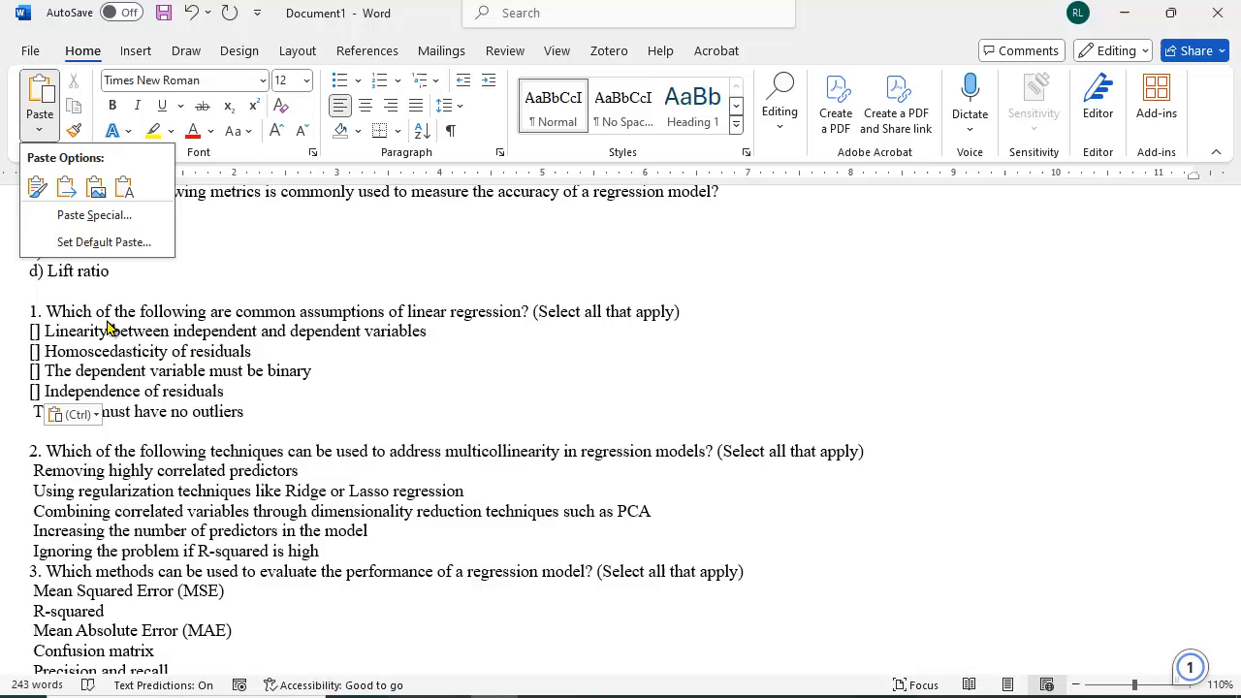
{"action": "left_click", "coordinate": [198, 401]}
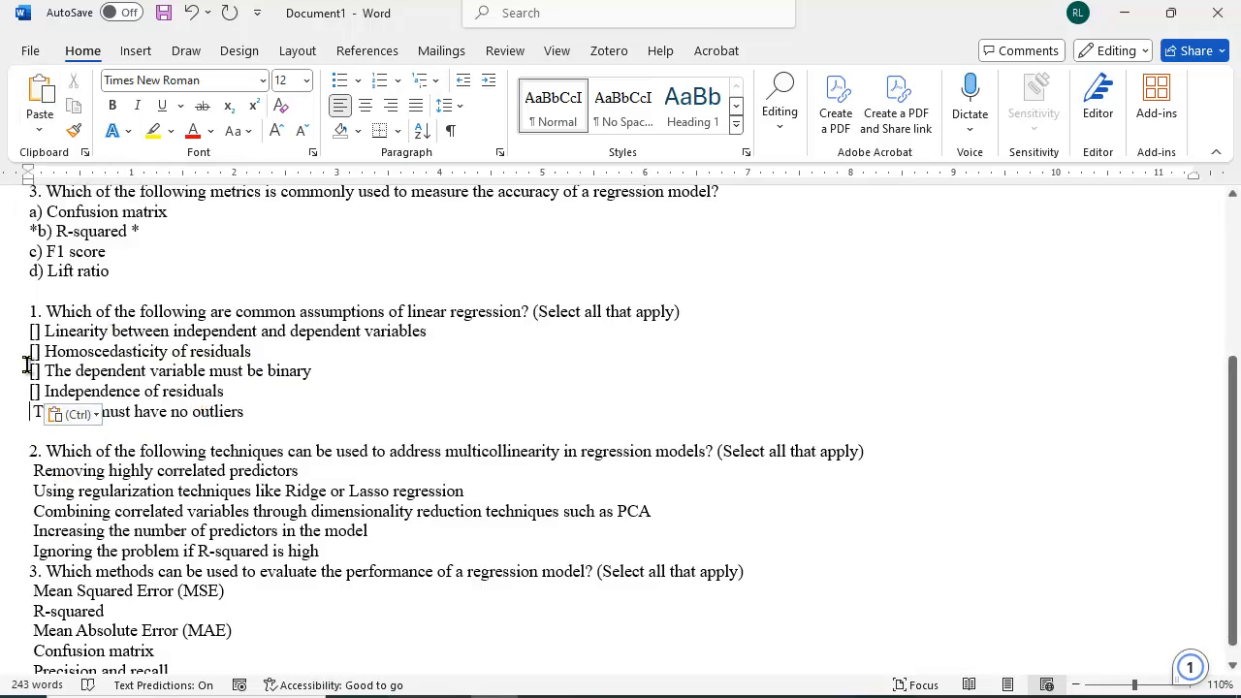
{"action": "right_click", "coordinate": [28, 417]}
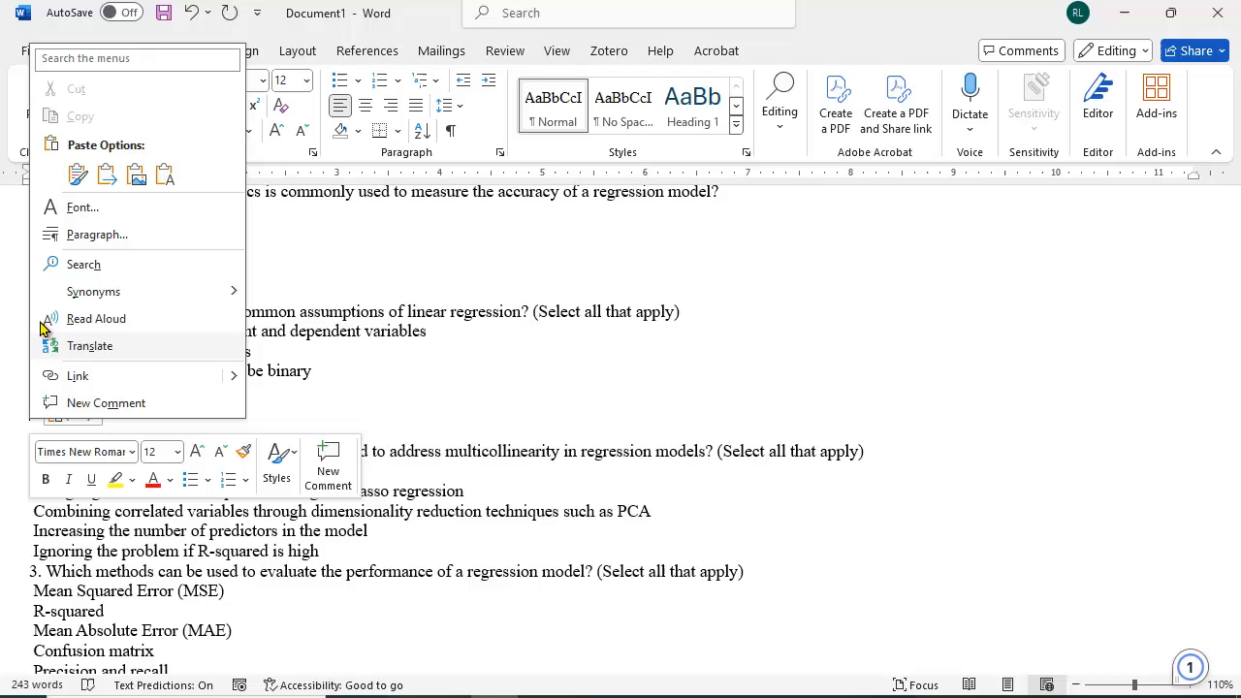
{"action": "left_click", "coordinate": [67, 175]}
Paste the empty brackets [] before each of the five answers to the multicollinearity question.
{"action": "scroll", "coordinate": [145, 468], "scroll_direction": "down", "scroll_amount": 1}
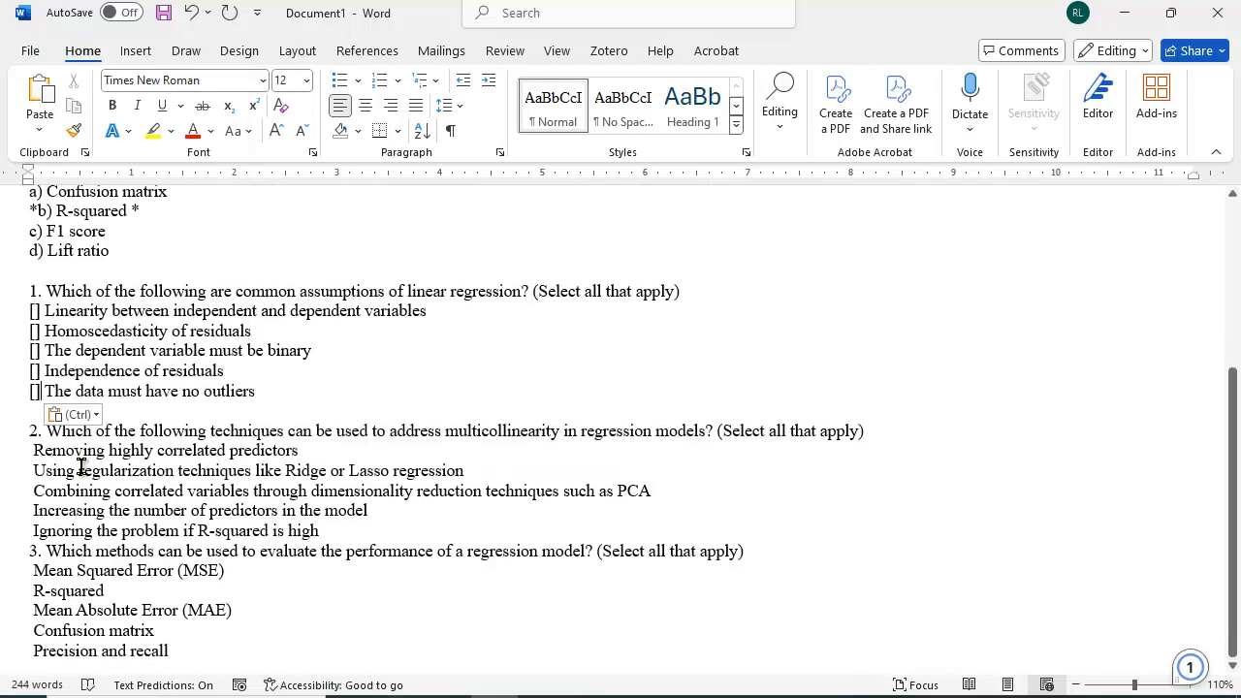
{"action": "right_click", "coordinate": [25, 456]}
{"action": "left_click", "coordinate": [67, 201]}
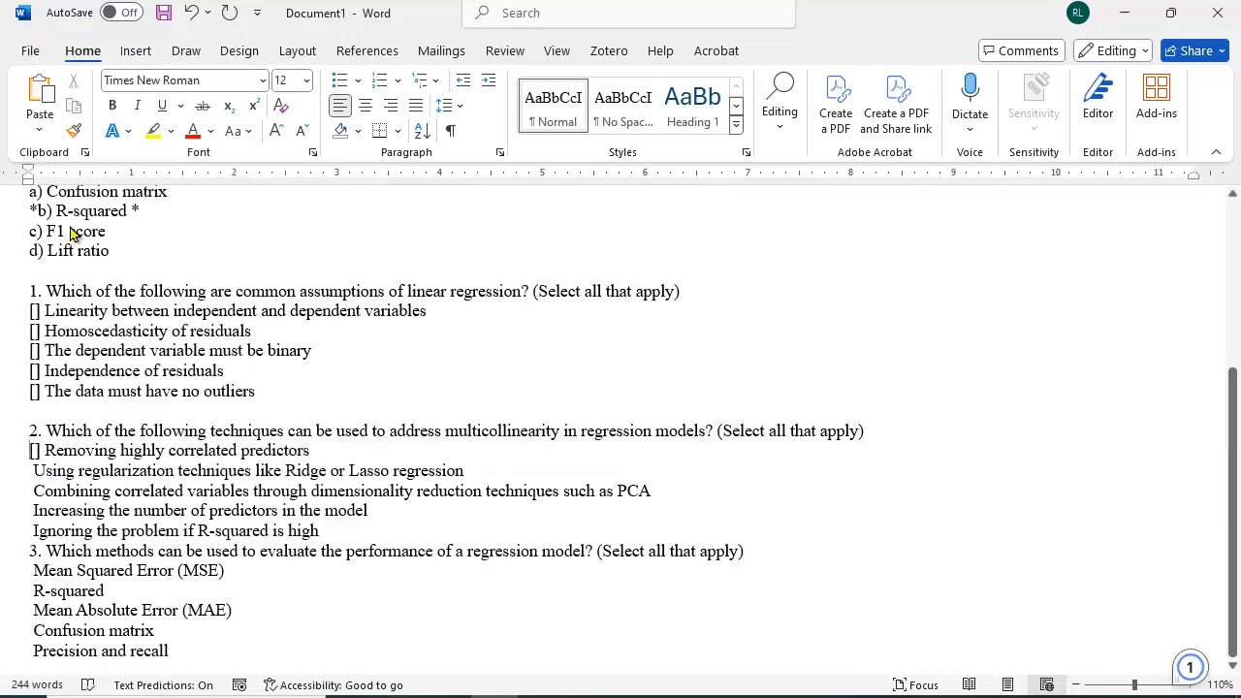
{"action": "right_click", "coordinate": [30, 473]}
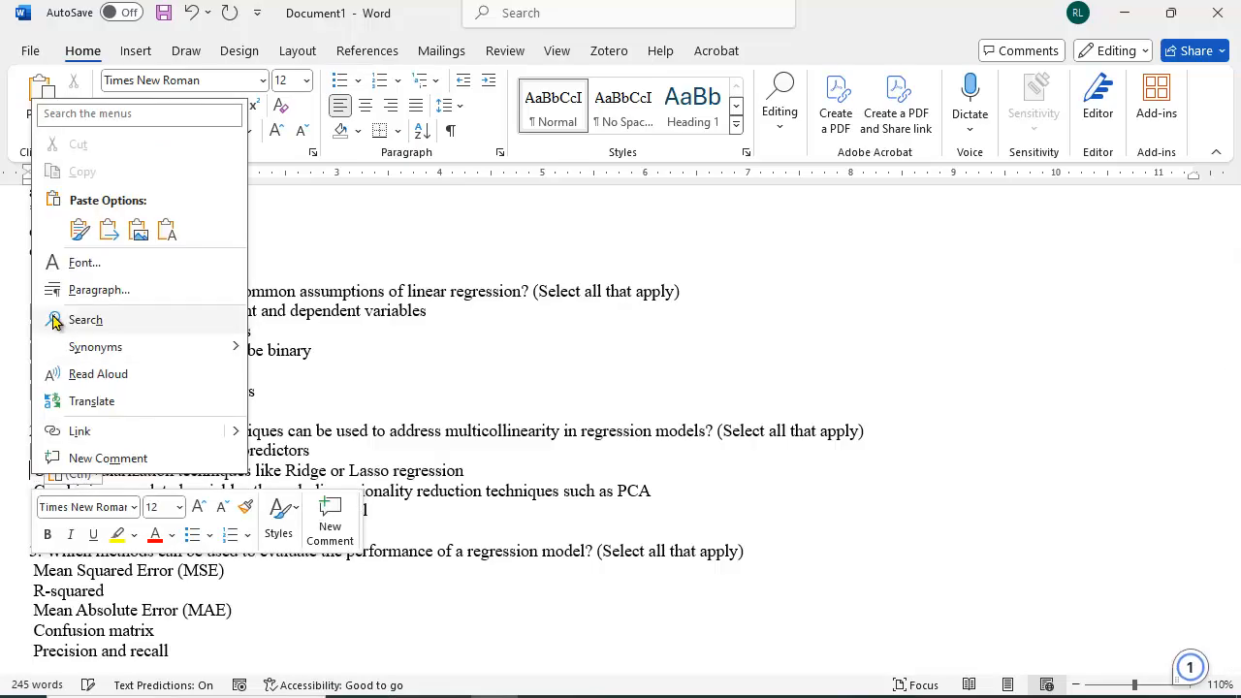
{"action": "left_click", "coordinate": [75, 236]}
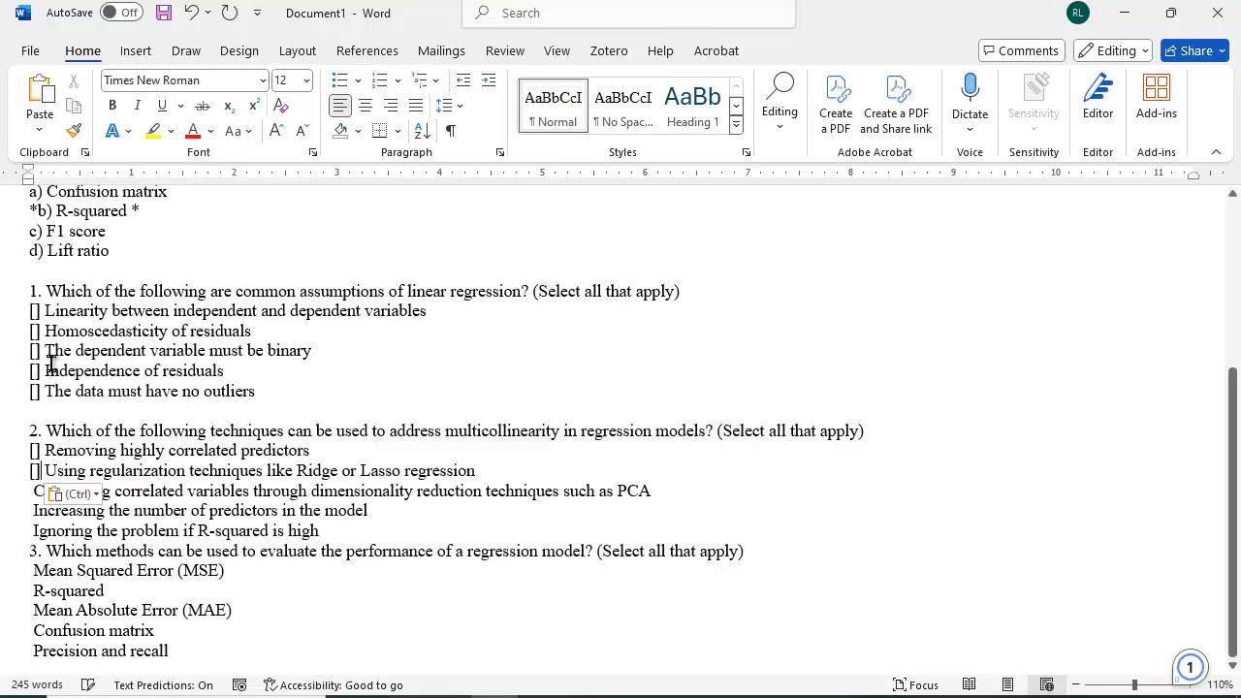
{"action": "right_click", "coordinate": [26, 491]}
{"action": "left_click", "coordinate": [77, 255]}
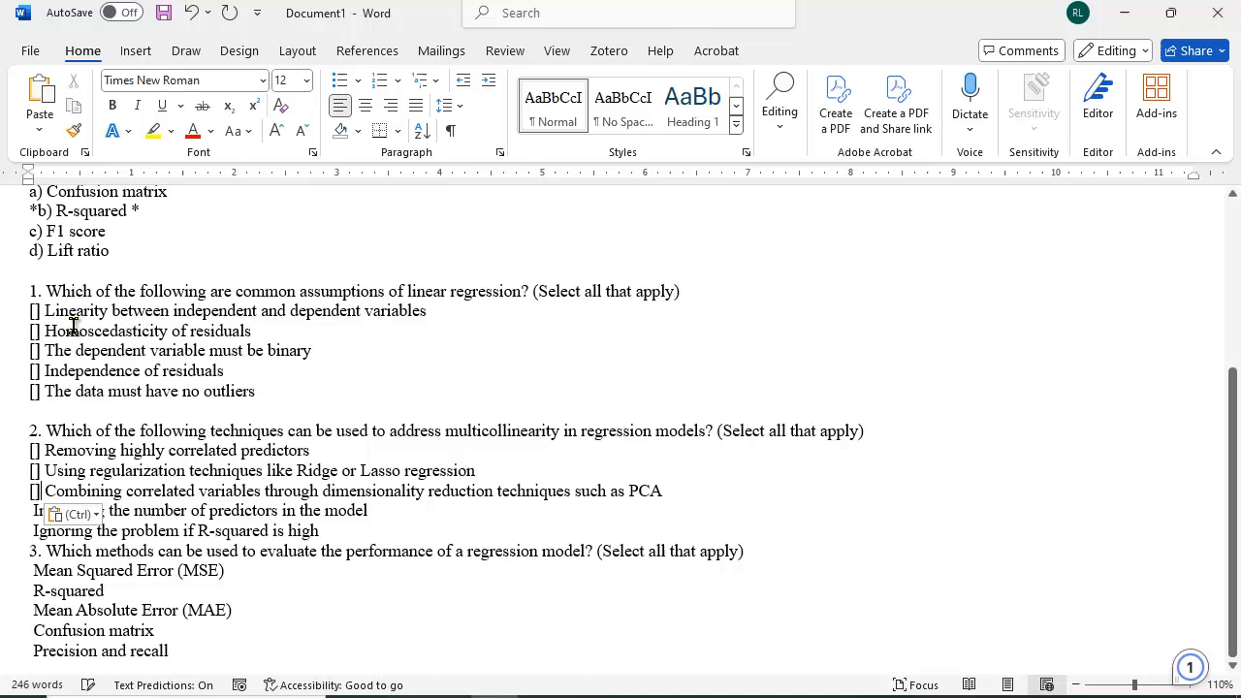
{"action": "right_click", "coordinate": [30, 511]}
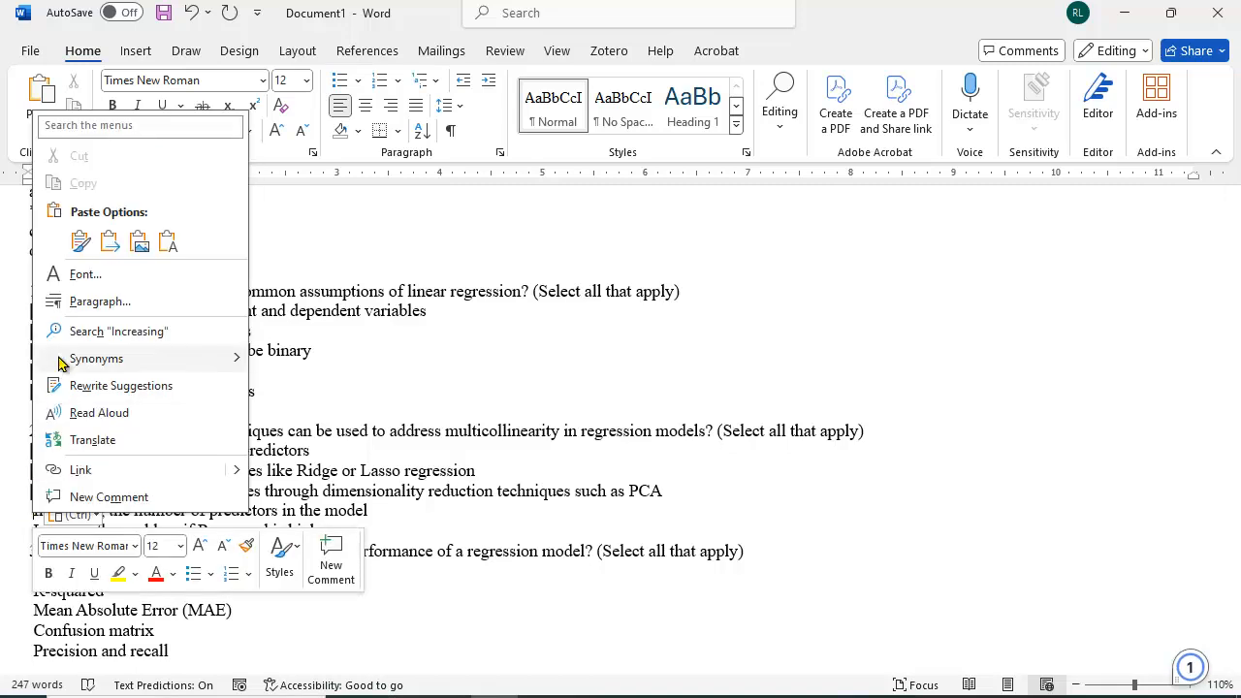
{"action": "left_click", "coordinate": [75, 242]}
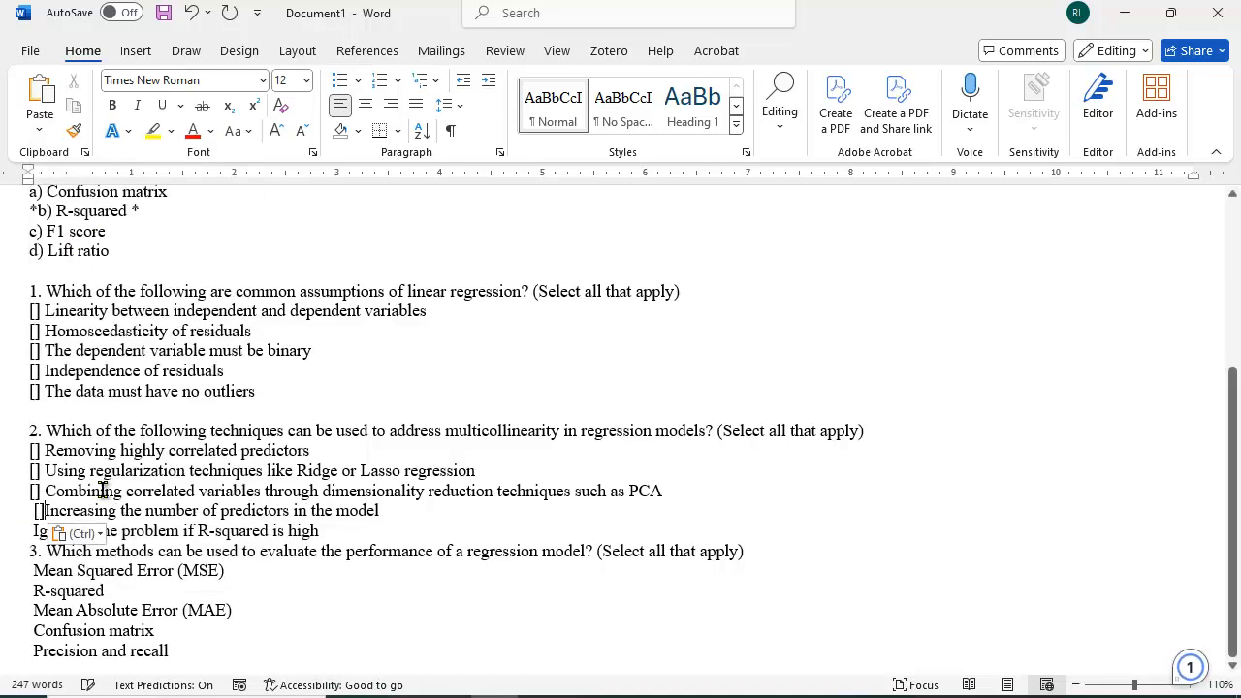
{"action": "right_click", "coordinate": [30, 530]}
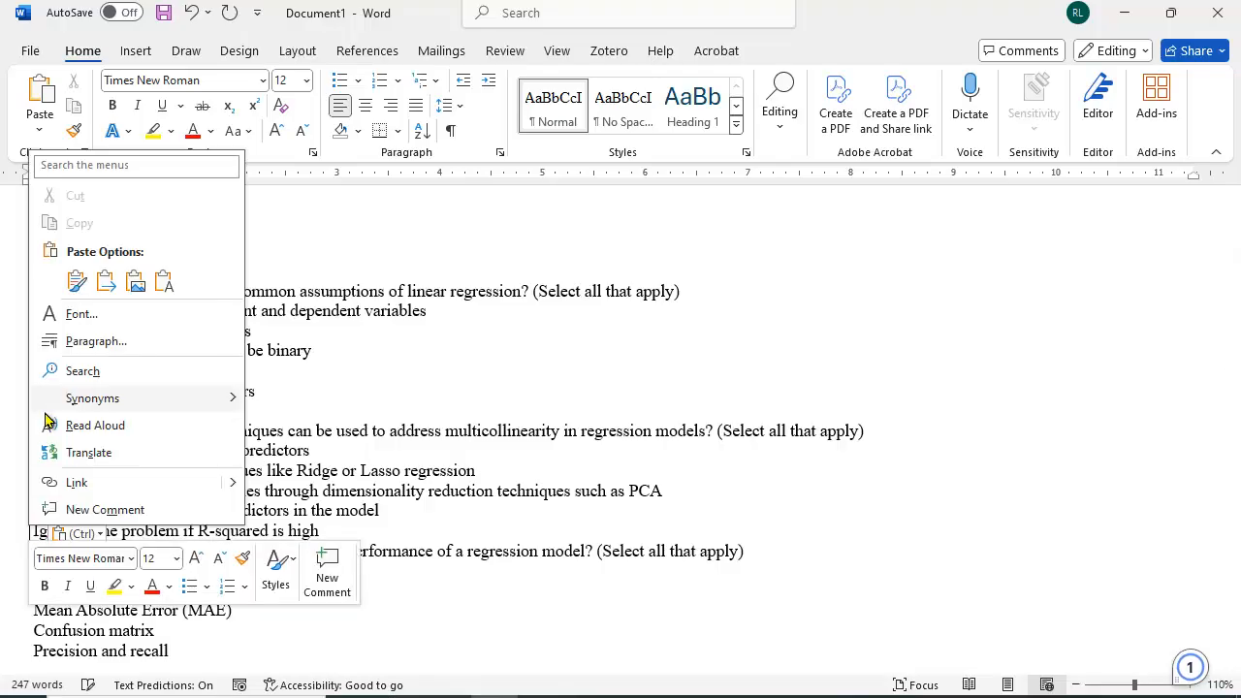
{"action": "left_click", "coordinate": [76, 281]}
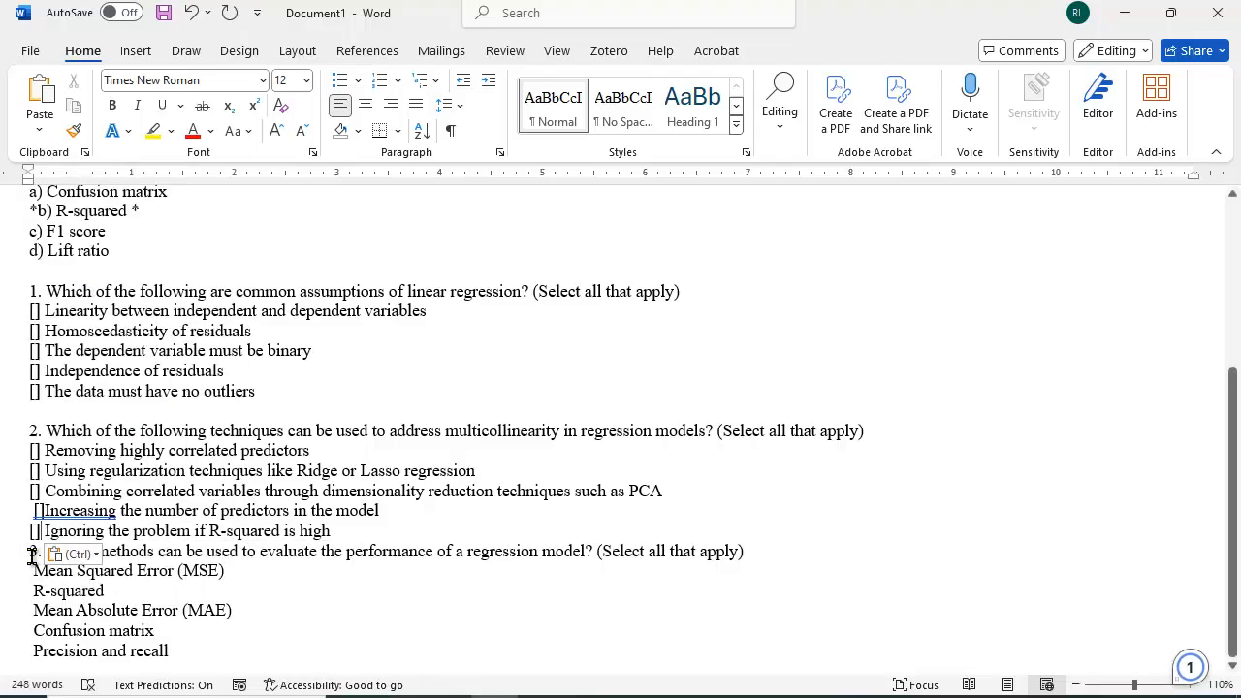
Delete the third multiple-answer question with its answers, and remove the line break before the "Increasing the number of predictors in the model" answer.
{"action": "left_click_drag", "start_coordinate": [29, 551], "coordinate": [345, 686]}
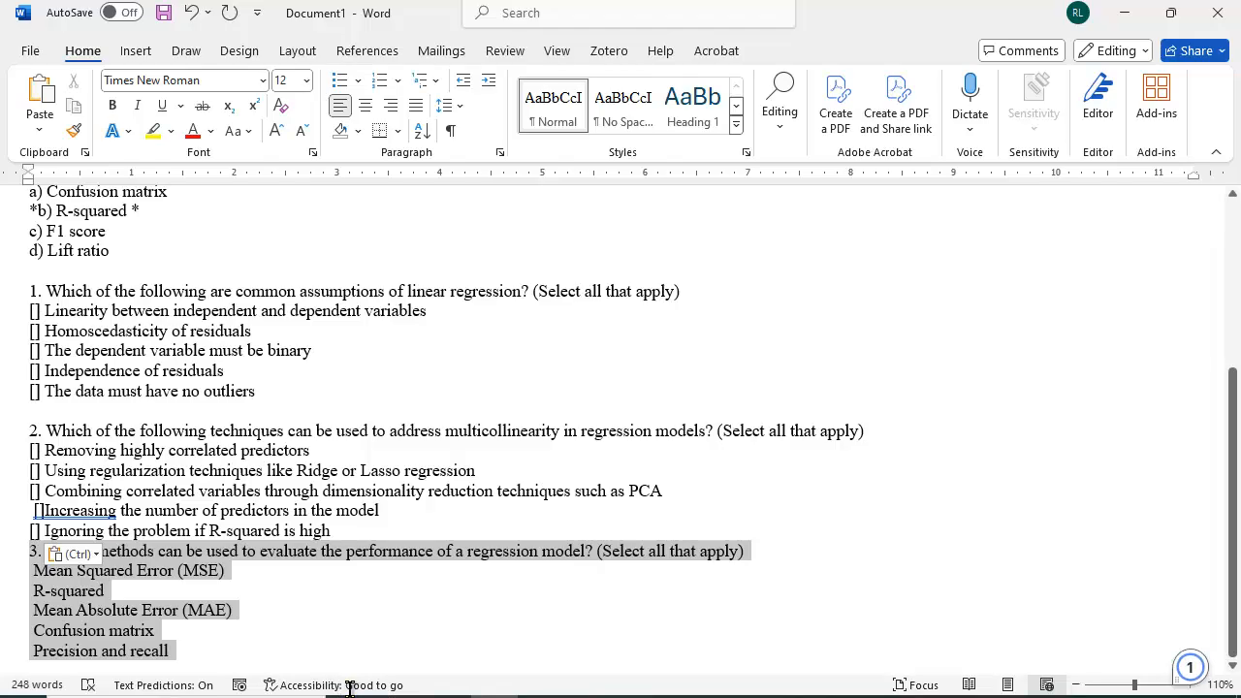
{"action": "key", "text": "Delete"}
{"action": "left_click", "coordinate": [31, 610]}
{"action": "key", "text": "BackSpace"}
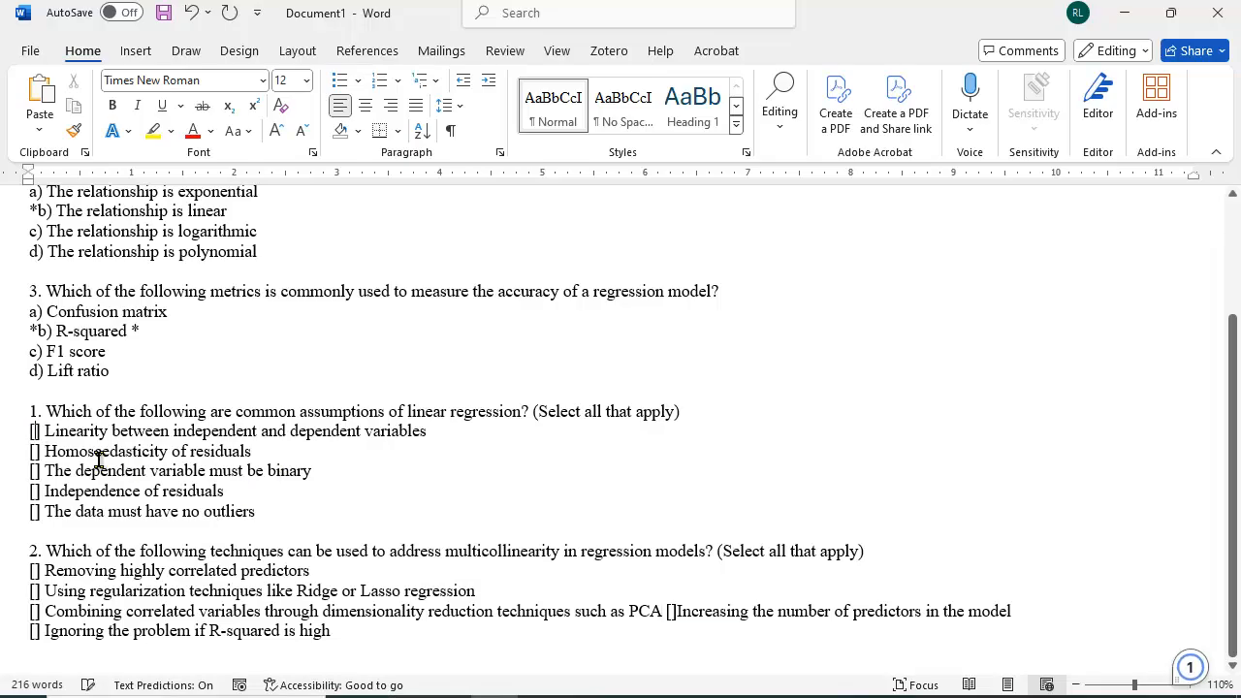
Put an asterisk inside the brackets of "Linearity between independent and dependent variables", "The dependent variable must be binary" and "The data must have no outliers".
{"action": "type", "text": "*"}
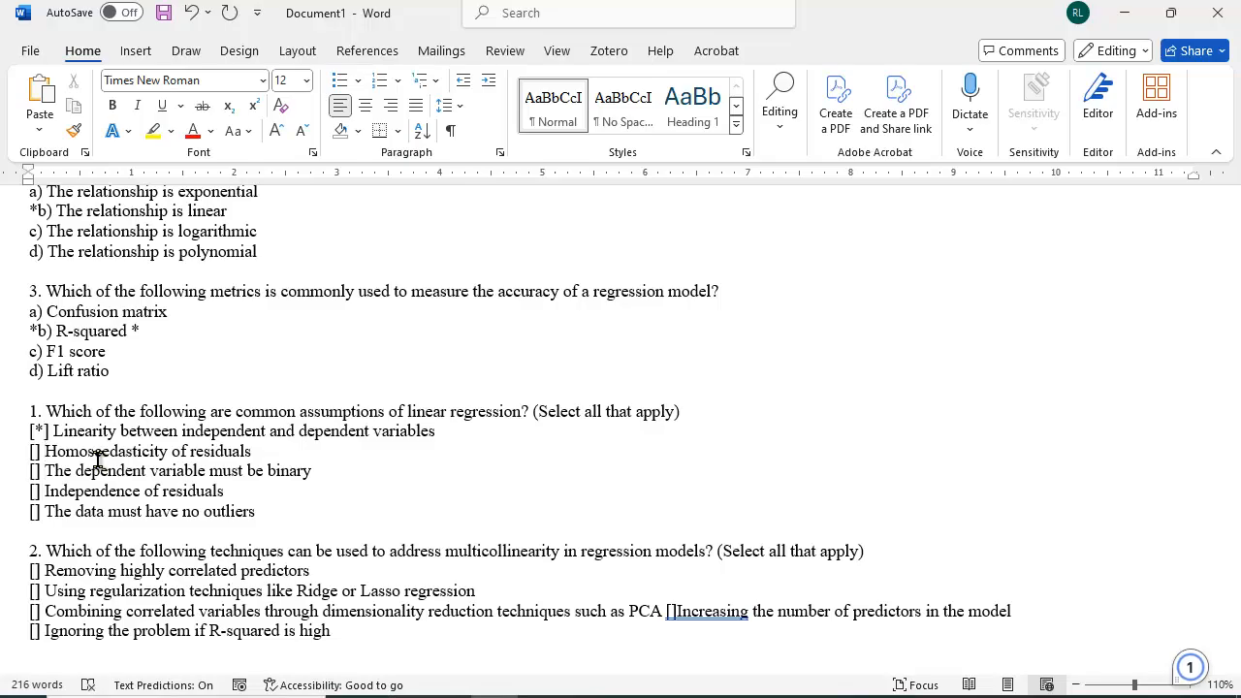
{"action": "left_click", "coordinate": [35, 471]}
{"action": "type", "text": "*"}
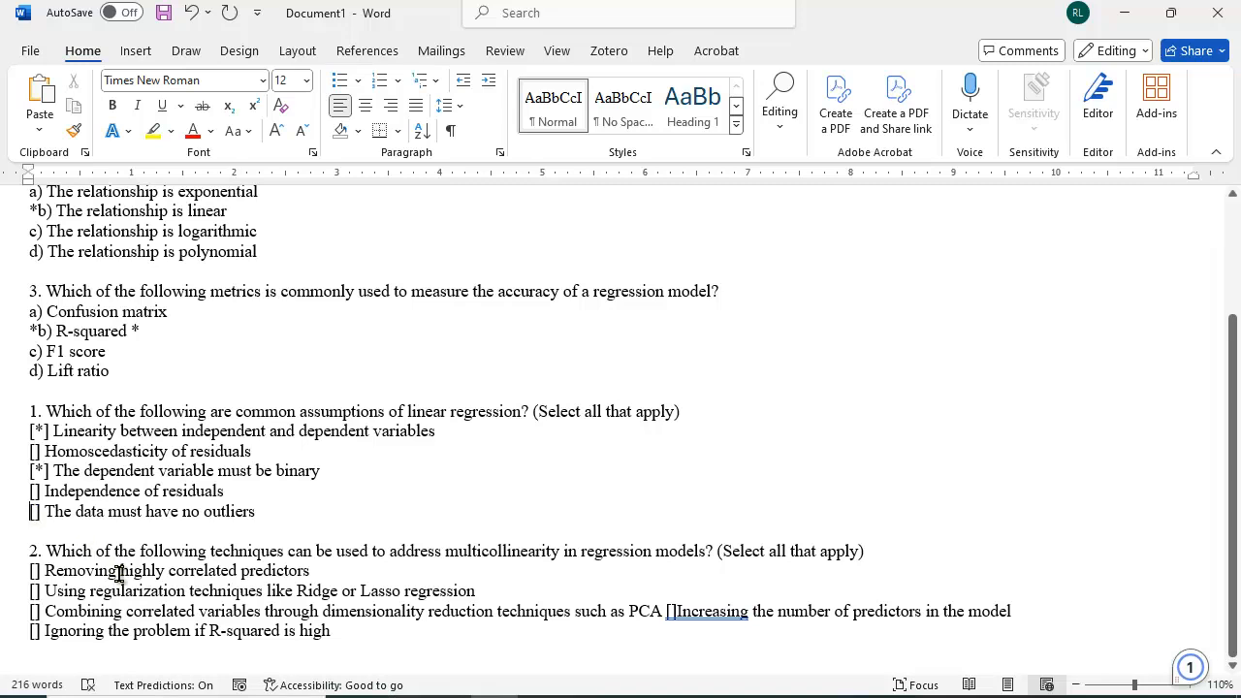
{"action": "type", "text": "*"}
{"action": "key", "text": "BackSpace"}
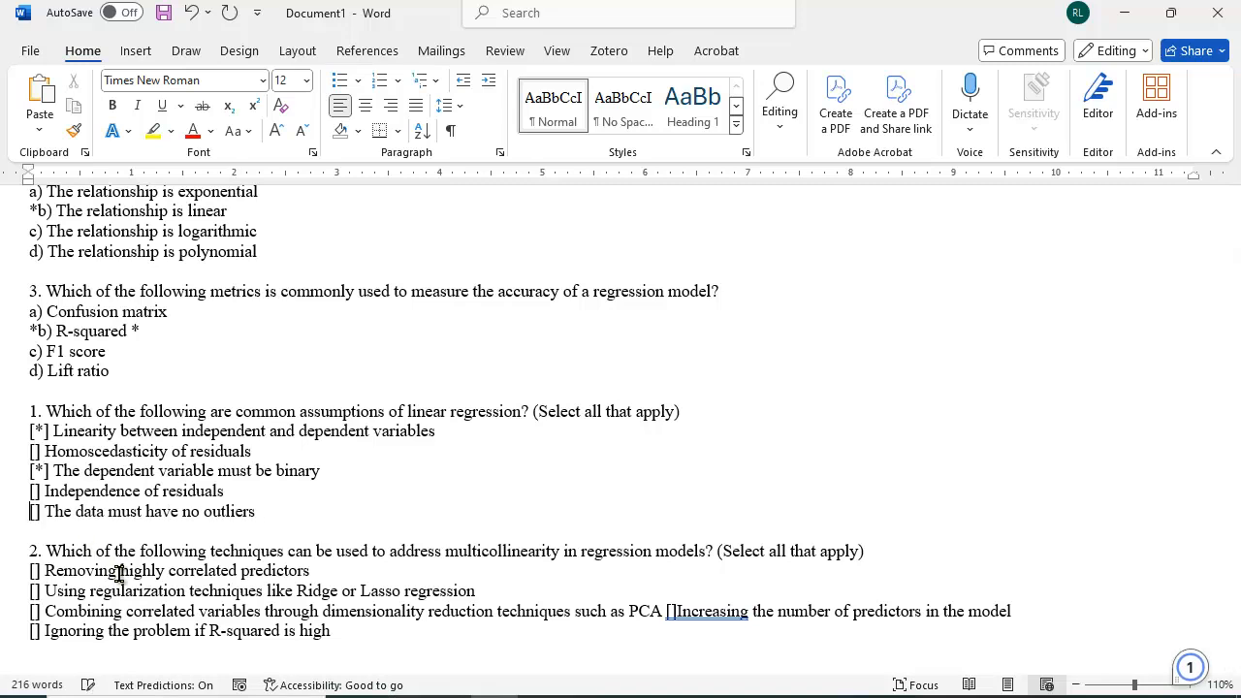
{"action": "type", "text": "*"}
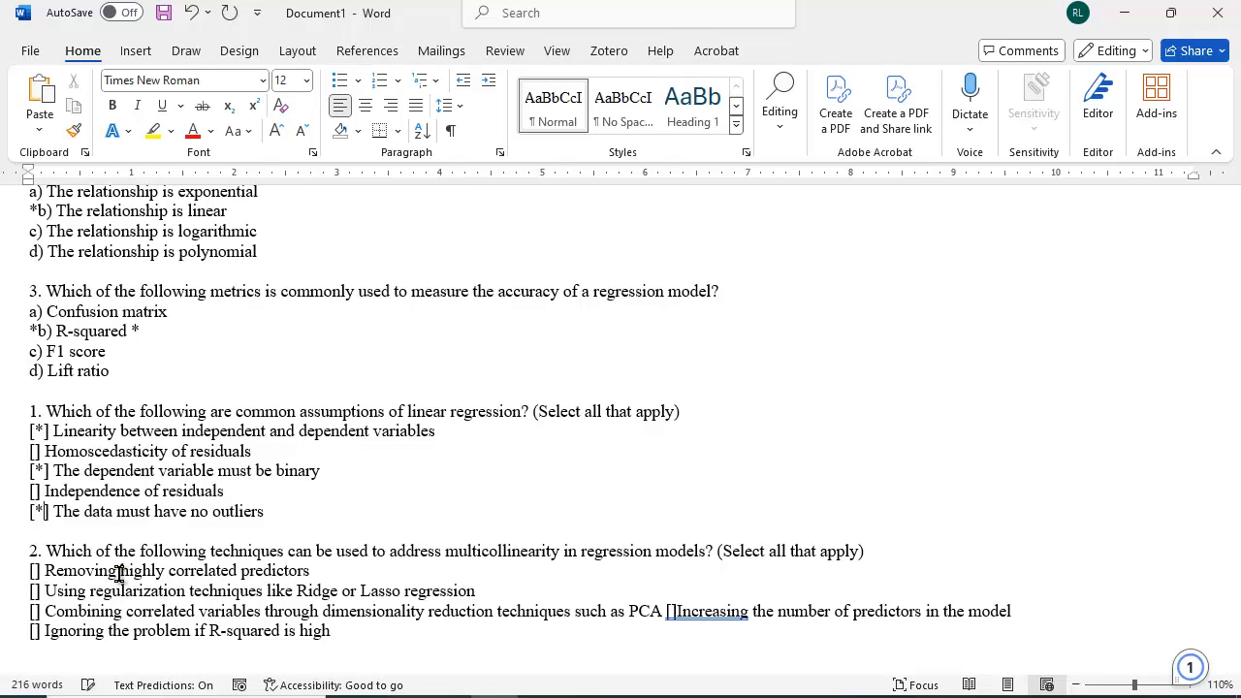
Put an asterisk inside the brackets of the "Using regularization techniques" and "Combining correlated variables" answers in the multicollinearity question.
{"action": "left_click", "coordinate": [35, 591]}
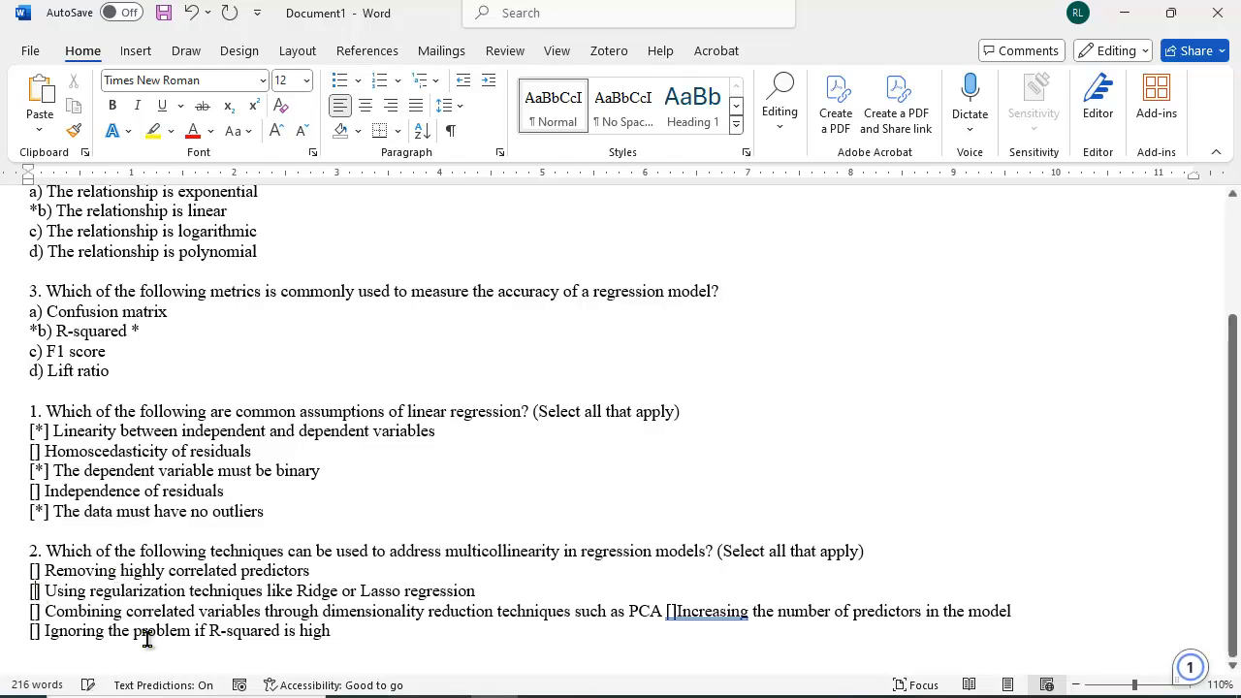
{"action": "type", "text": "*"}
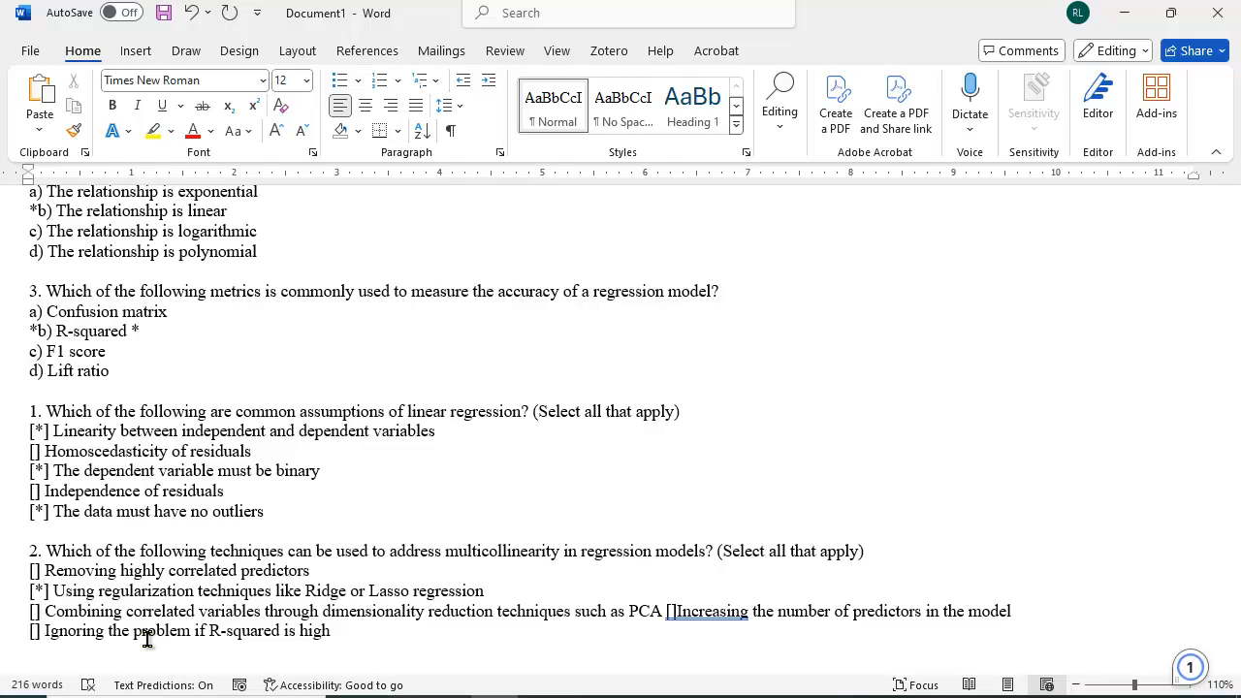
{"action": "key", "text": "Down"}
{"action": "type", "text": "*"}
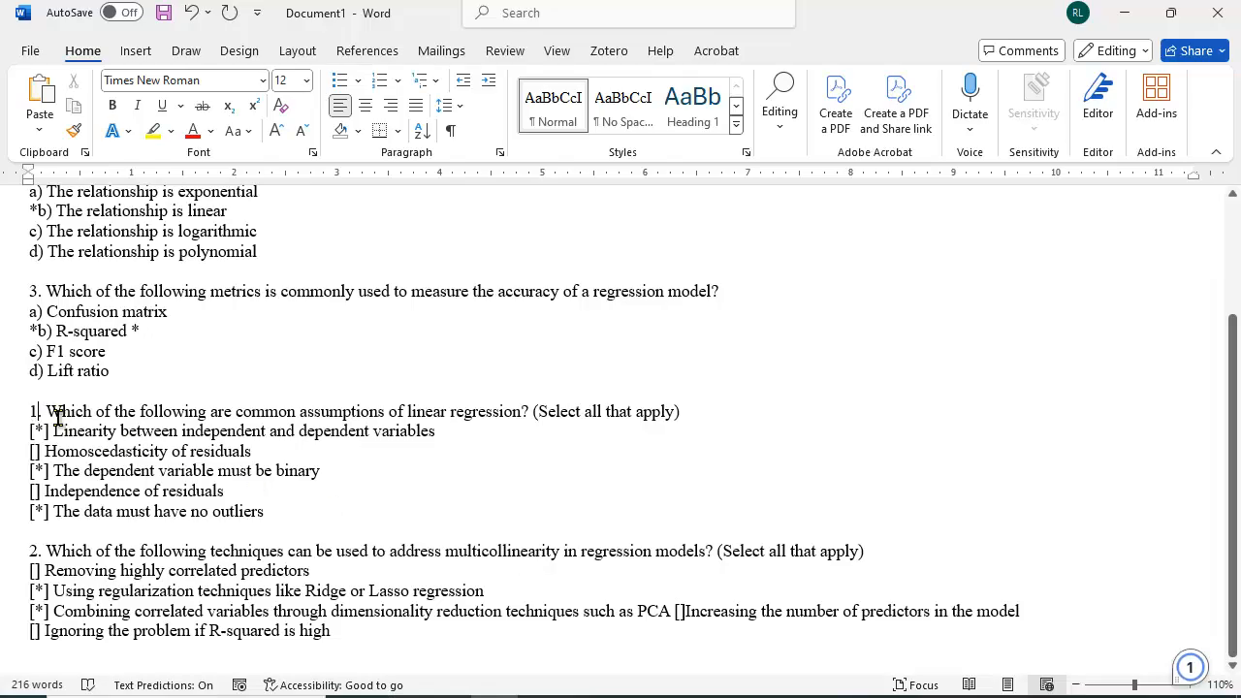
Renumber the linear regression assumptions question as 4 and the multicollinearity question as 5.
{"action": "type", "text": "4"}
{"action": "double_click", "coordinate": [34, 551]}
{"action": "type", "text": "2"}
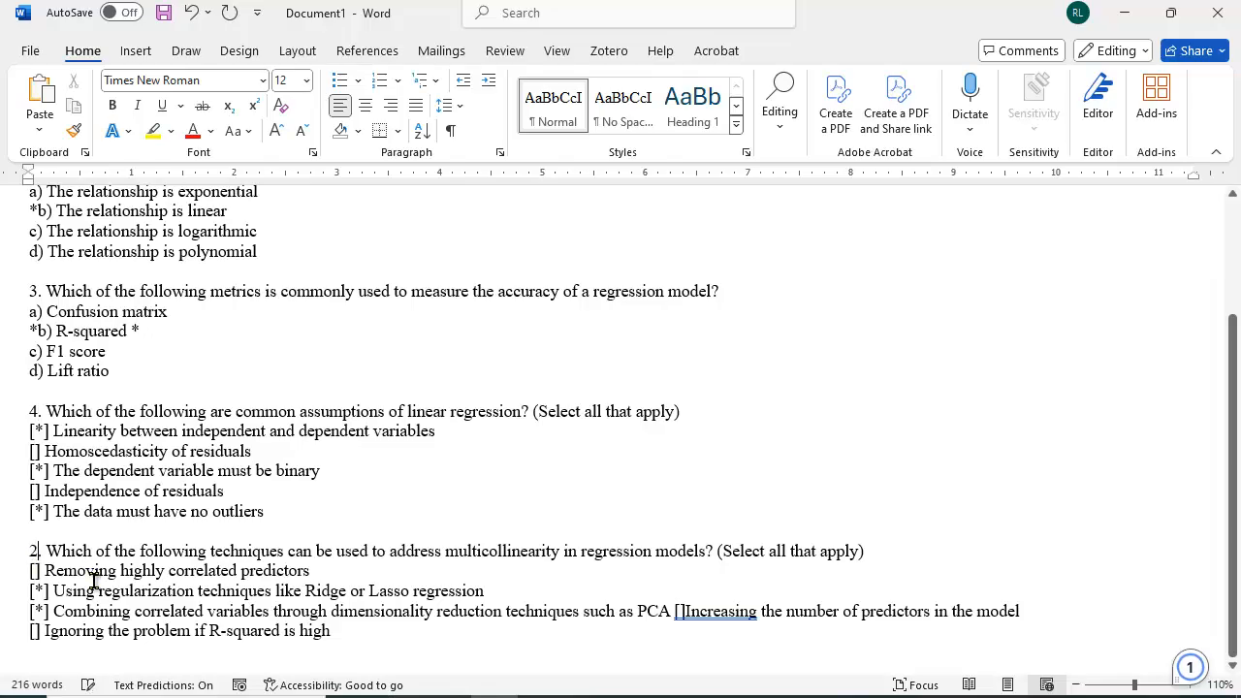
{"action": "key", "text": "BackSpace"}
{"action": "type", "text": "5"}
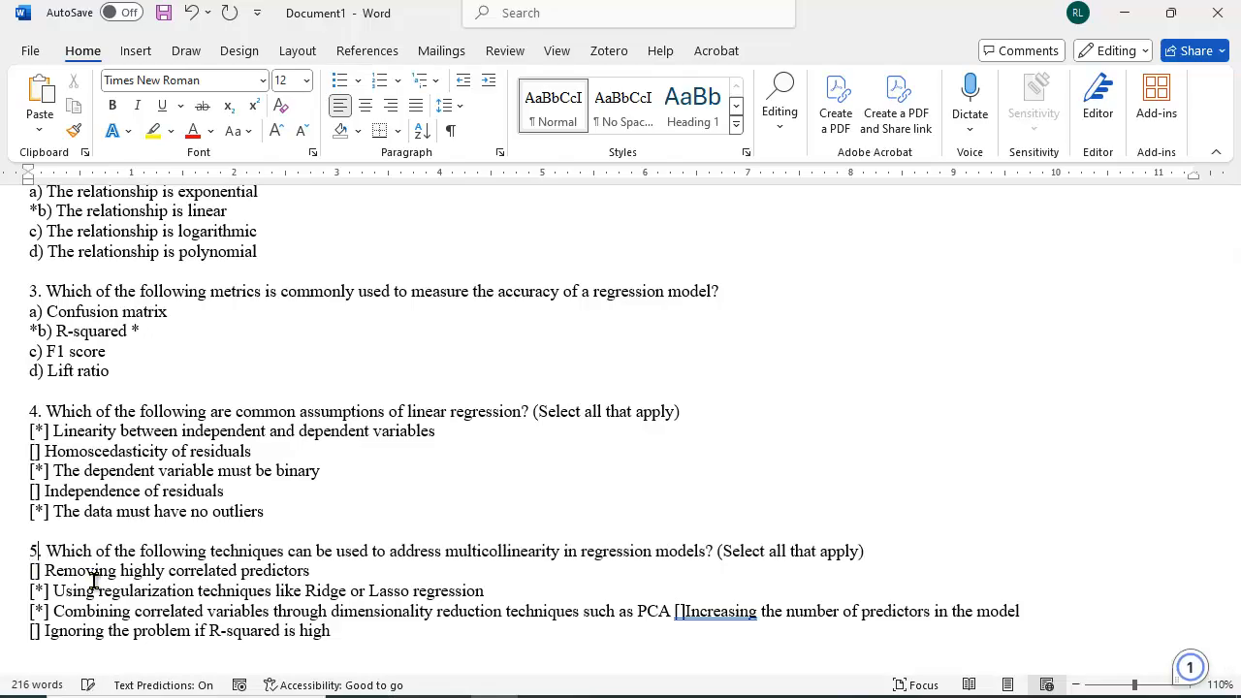
Add question 6, "What are the reasons for using regression analysis.", below question 5, with a line of underscores under it.
{"action": "left_click", "coordinate": [423, 640]}
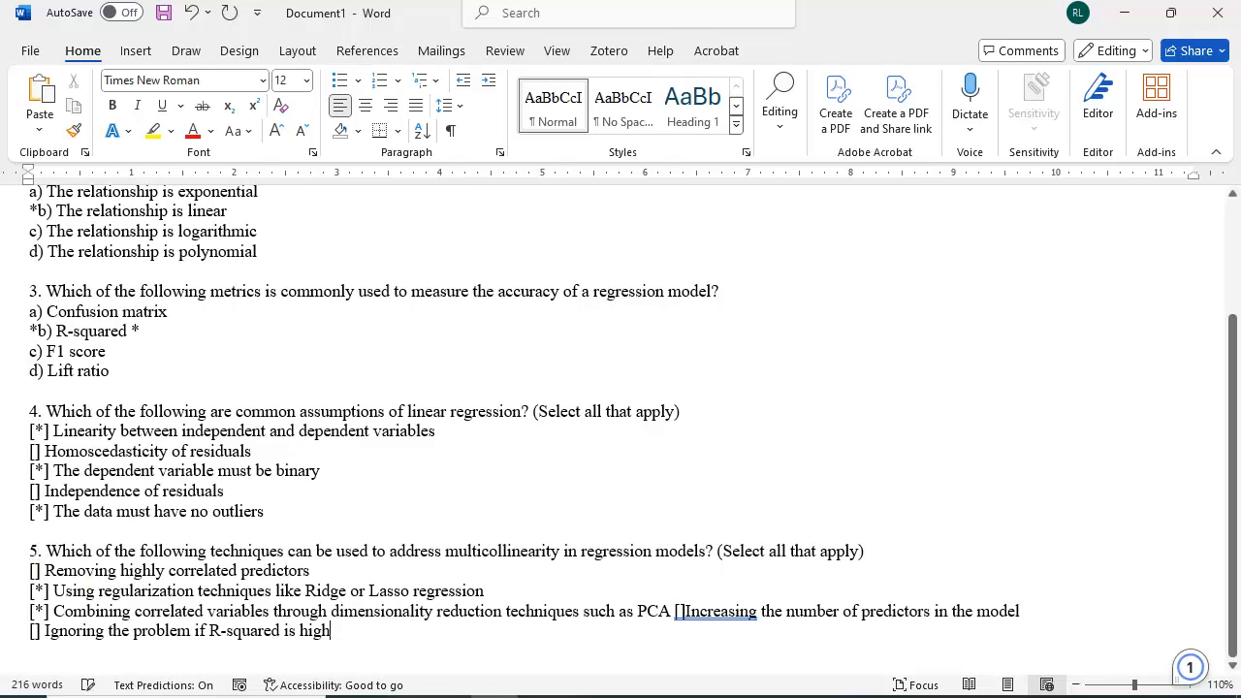
{"action": "key", "text": "Return"}
{"action": "scroll", "coordinate": [430, 637], "scroll_direction": "up", "scroll_amount": 2}
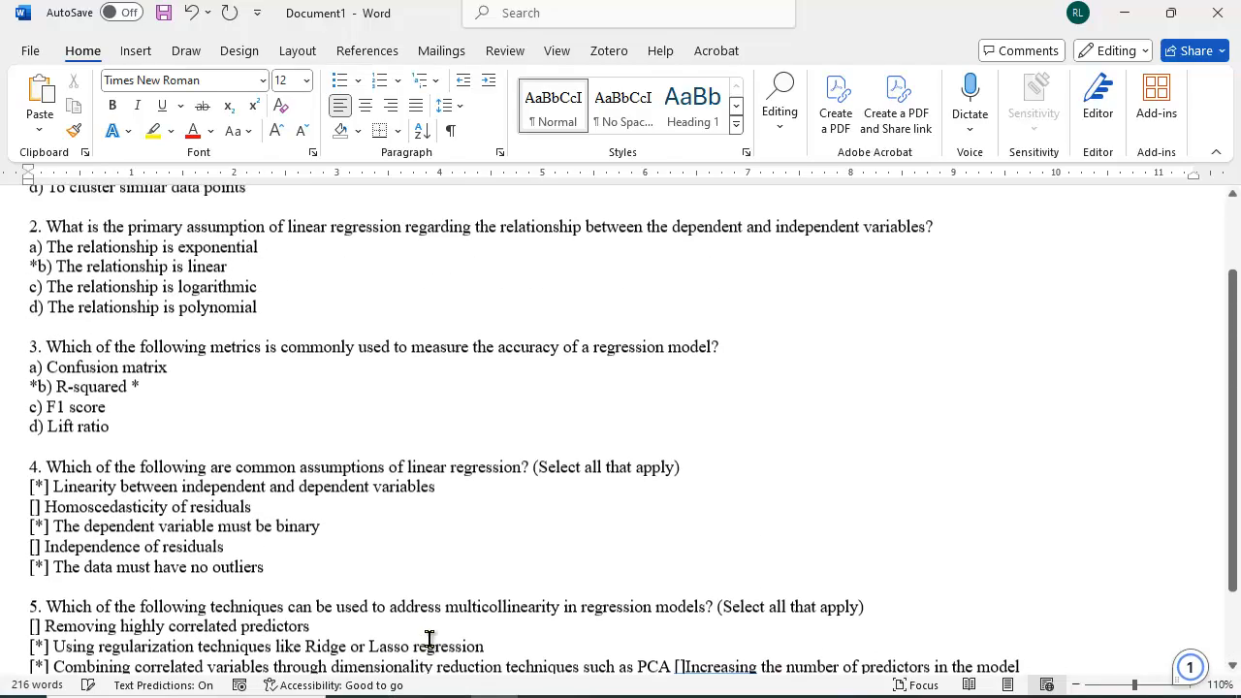
{"action": "scroll", "coordinate": [540, 568], "scroll_direction": "down", "scroll_amount": 2}
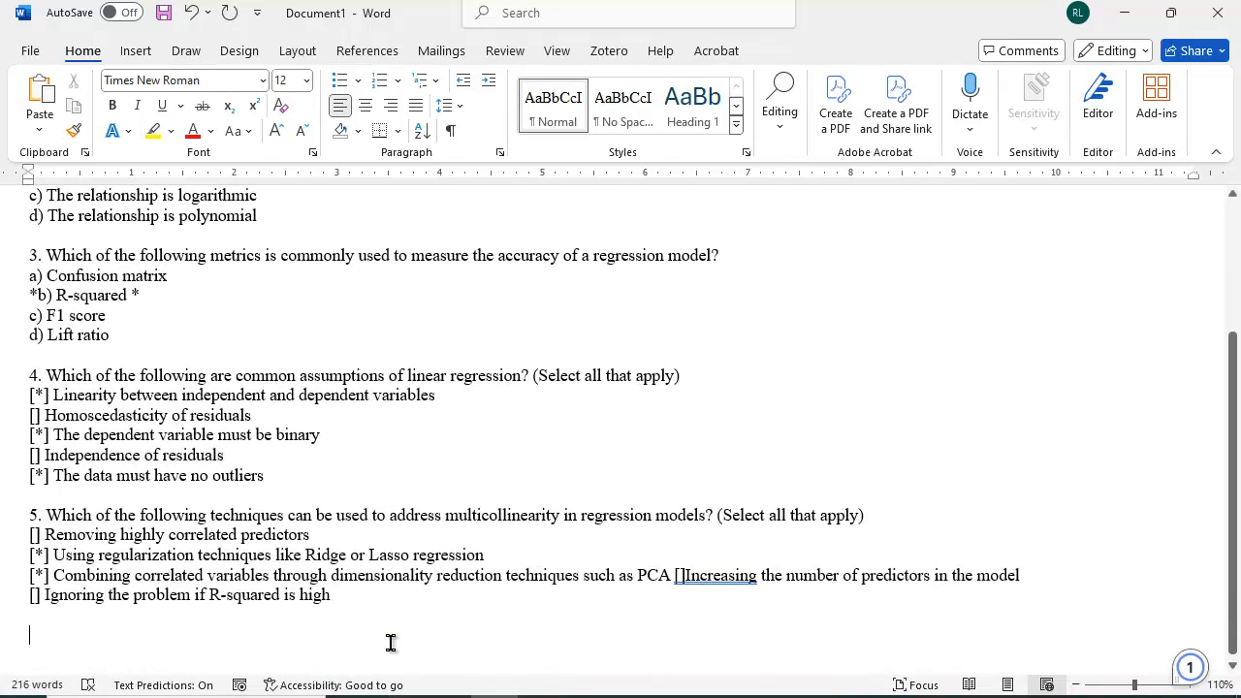
{"action": "type", "text": "6."}
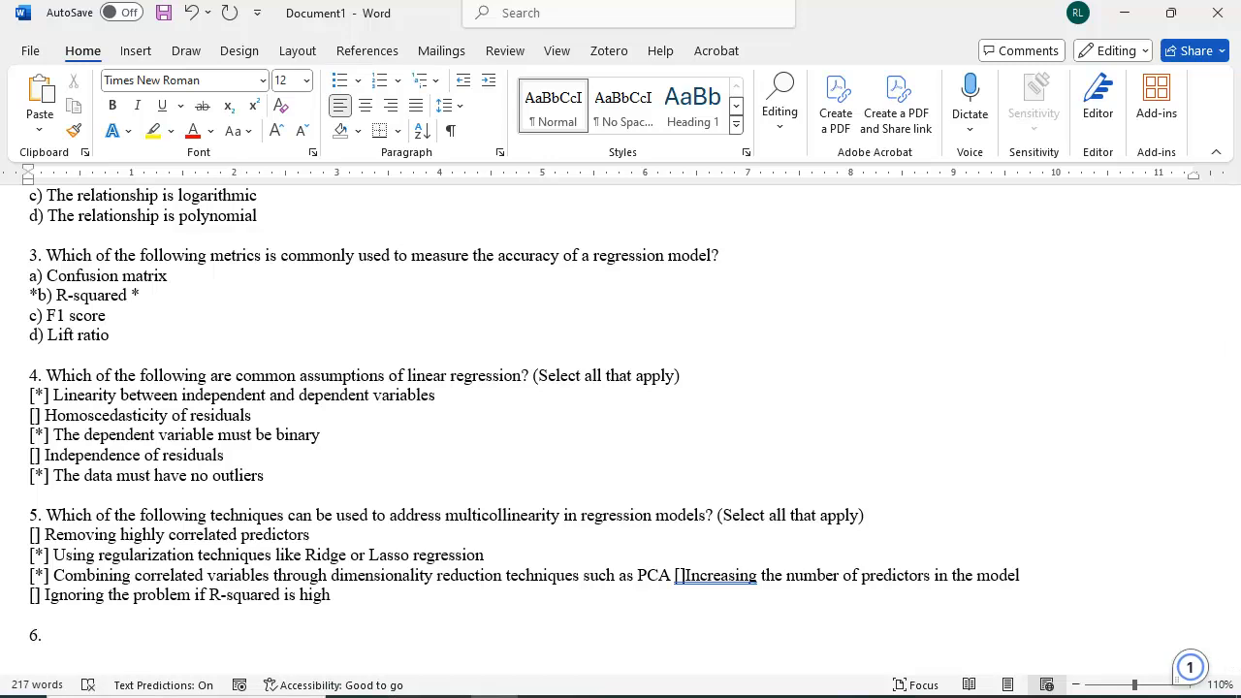
{"action": "type", "text": "W"}
{"action": "type", "text": "hat are the reasons for usin"}
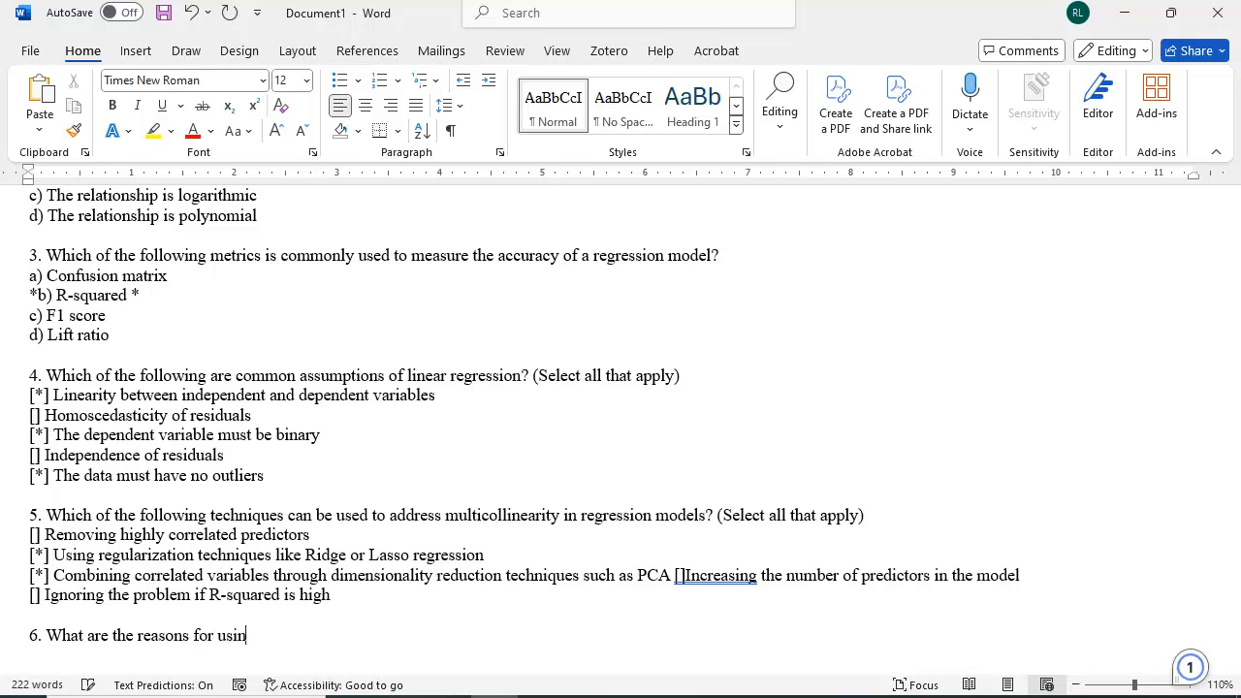
{"action": "type", "text": "g regression analysis."}
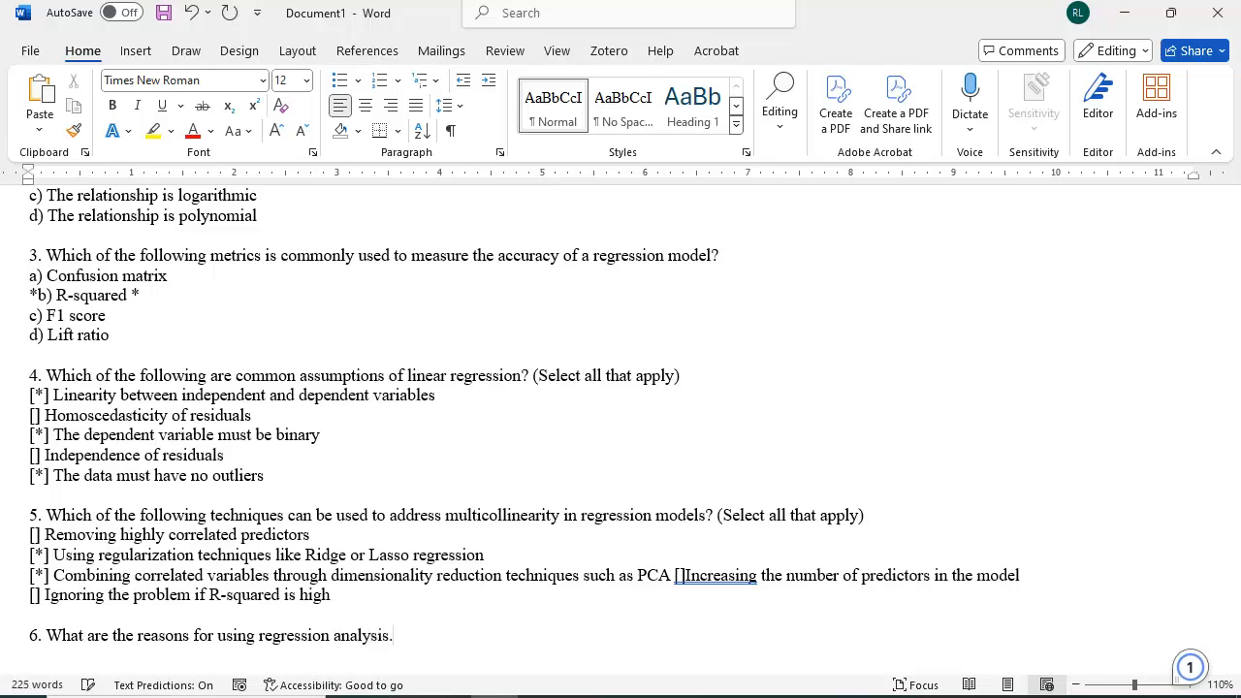
{"action": "key", "text": "Tab"}
{"action": "key", "text": "Return"}
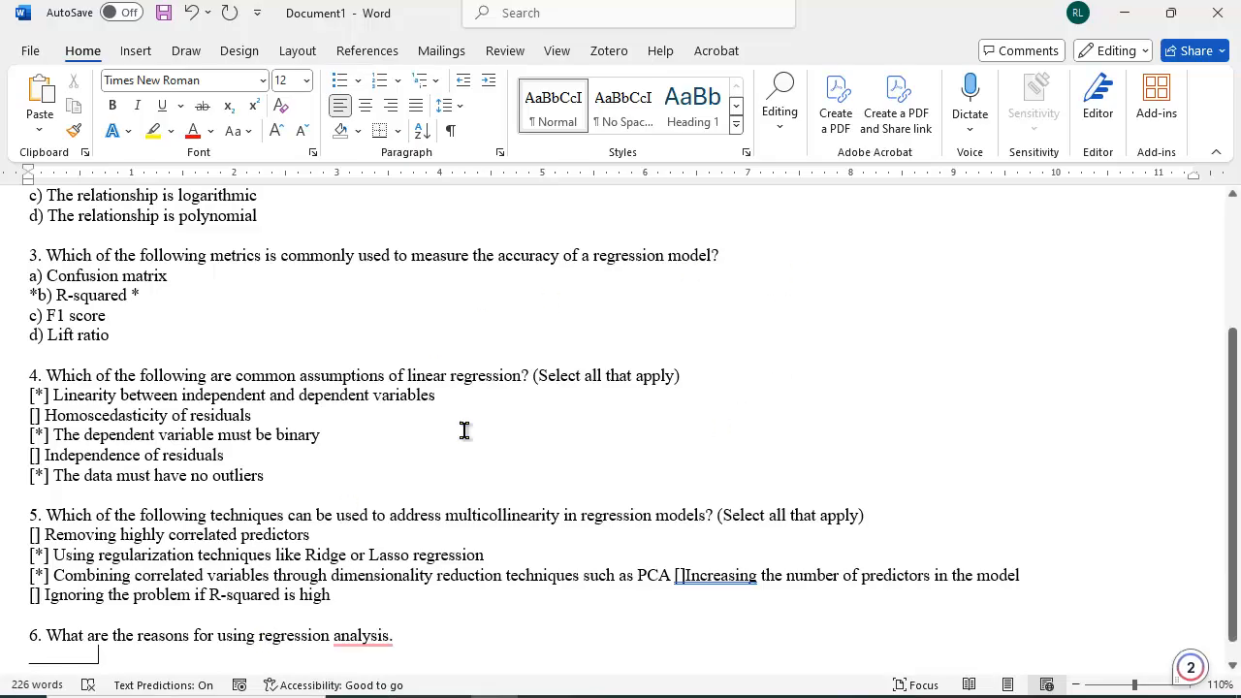
{"action": "scroll", "coordinate": [650, 457], "scroll_direction": "up", "scroll_amount": 3}
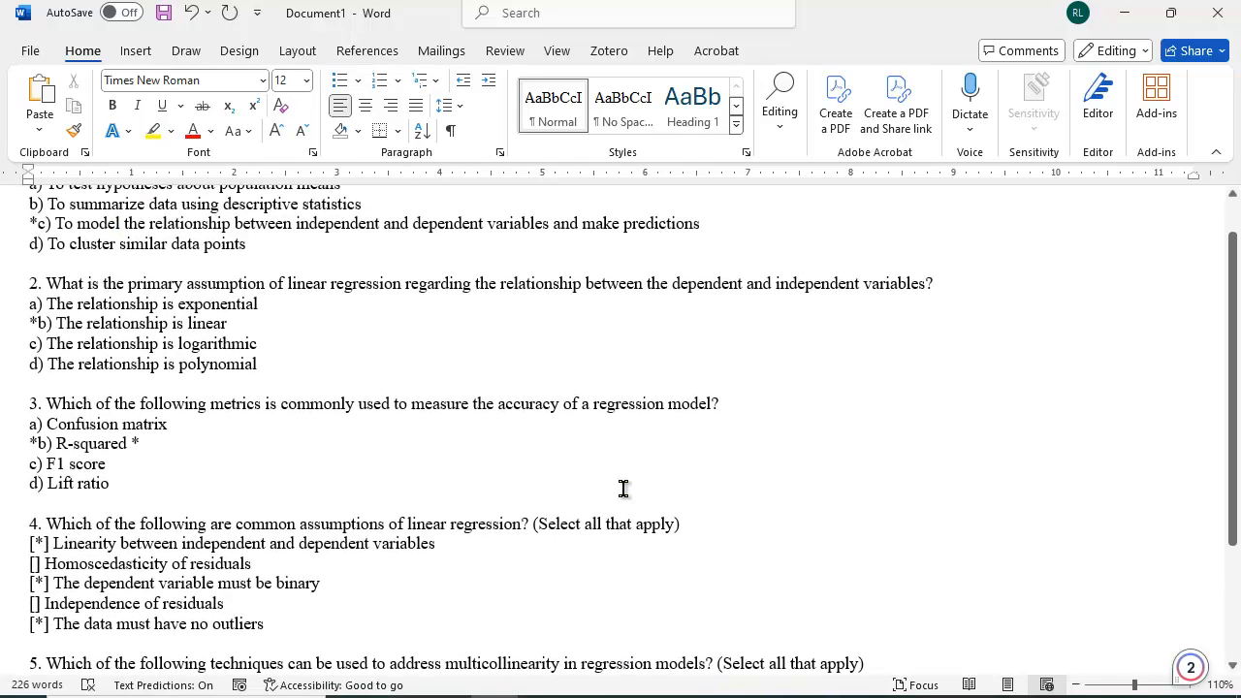
{"action": "scroll", "coordinate": [252, 416], "scroll_direction": "down", "scroll_amount": 4}
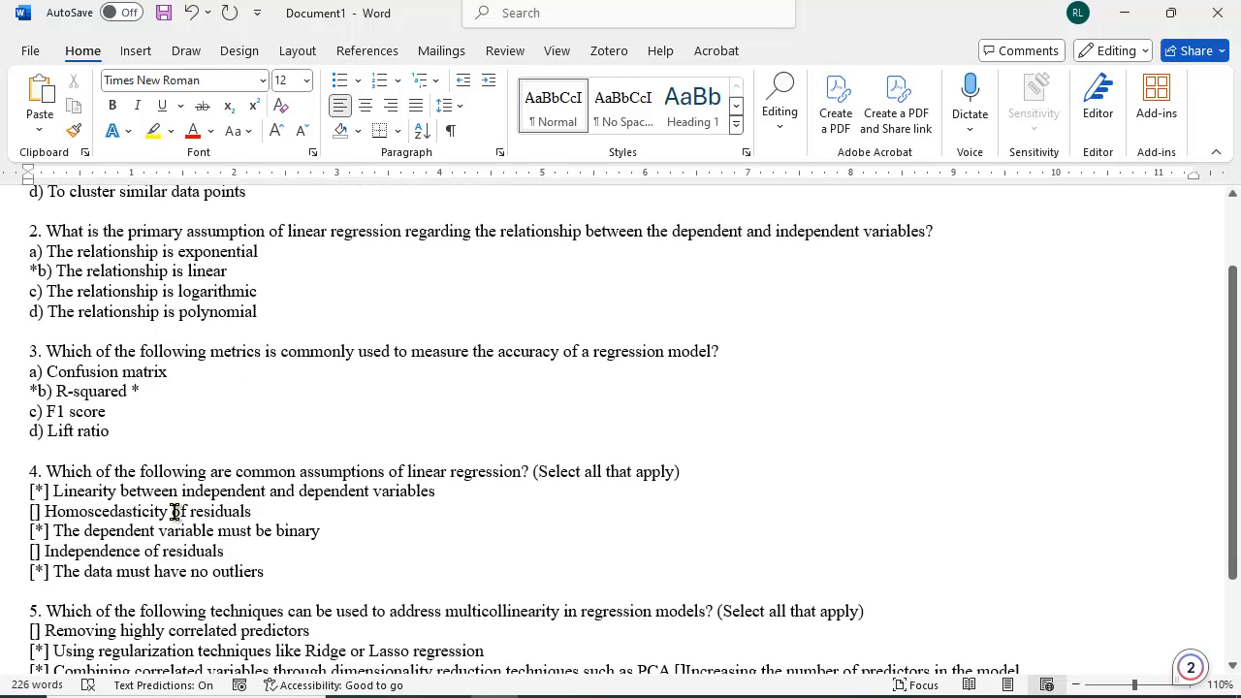
{"action": "scroll", "coordinate": [184, 603], "scroll_direction": "up", "scroll_amount": 3}
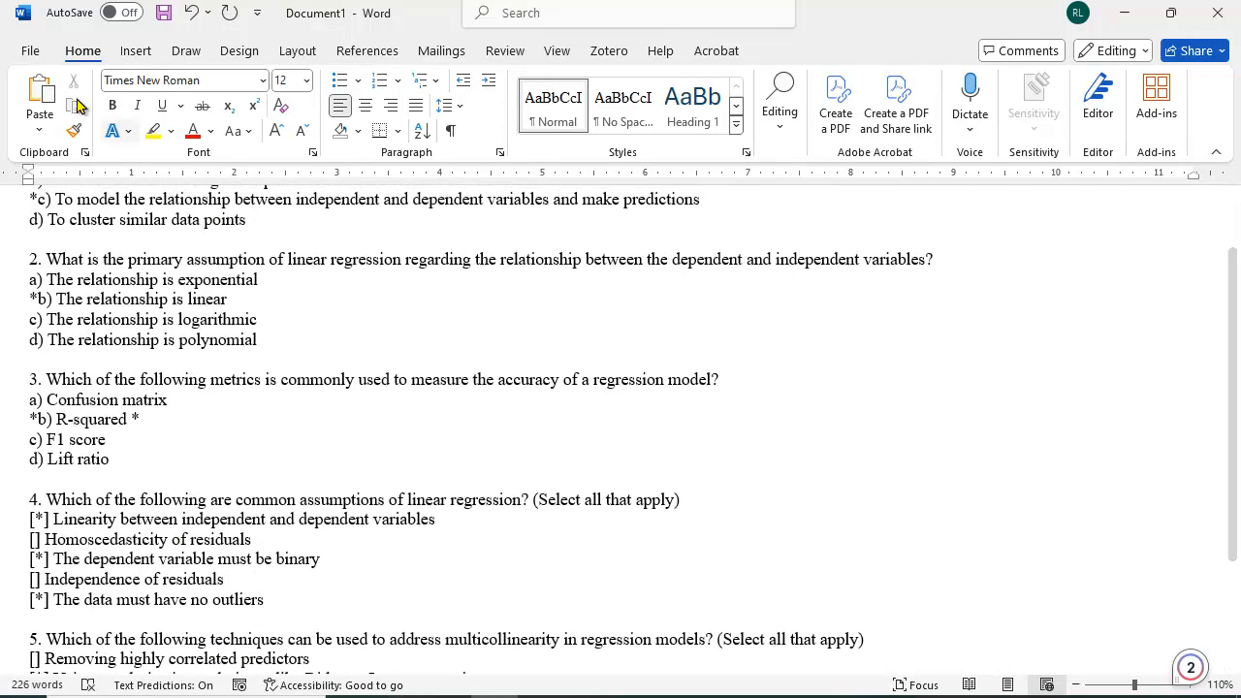
Save the document to the Desktop as a Plain Text (*.txt) file named Canvas Sample Testbank.
{"action": "left_click", "coordinate": [34, 55]}
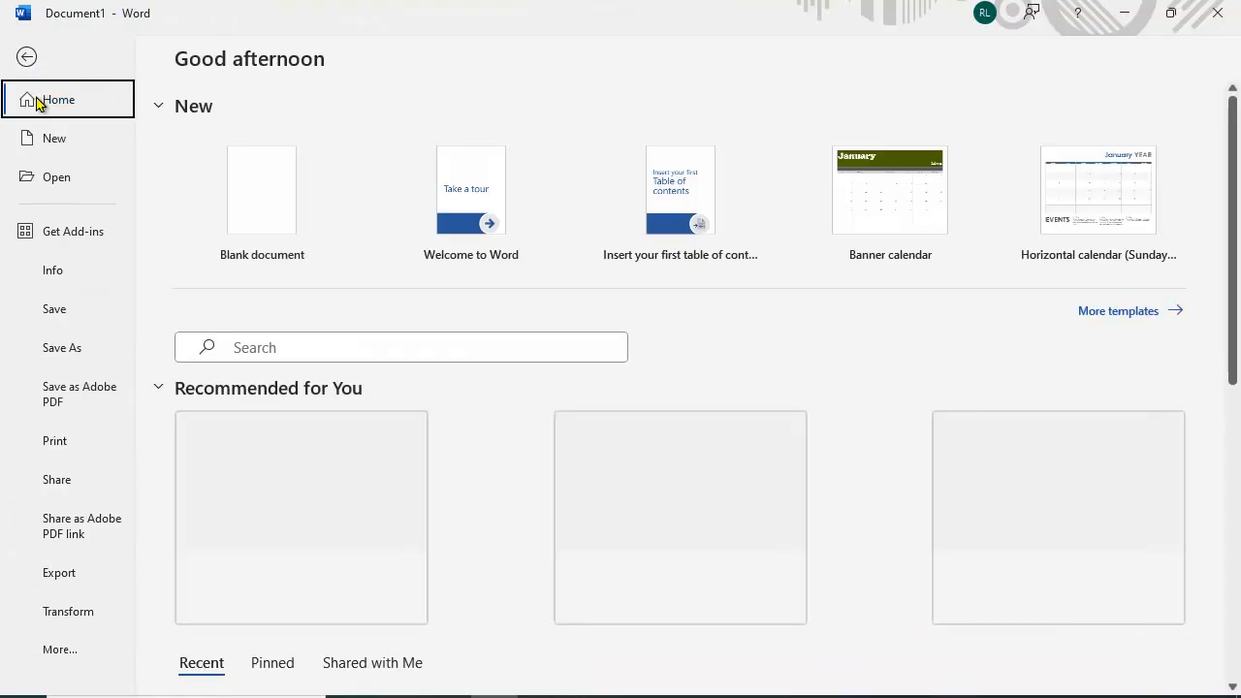
{"action": "left_click", "coordinate": [88, 355]}
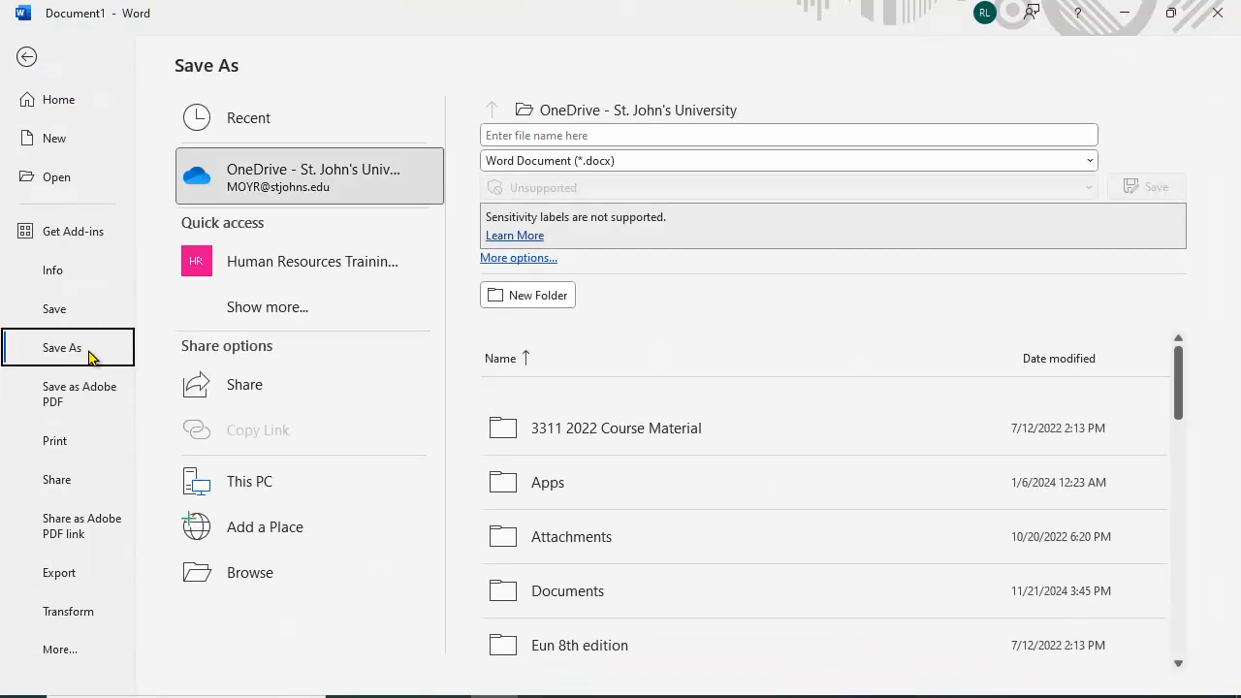
{"action": "left_click", "coordinate": [258, 577]}
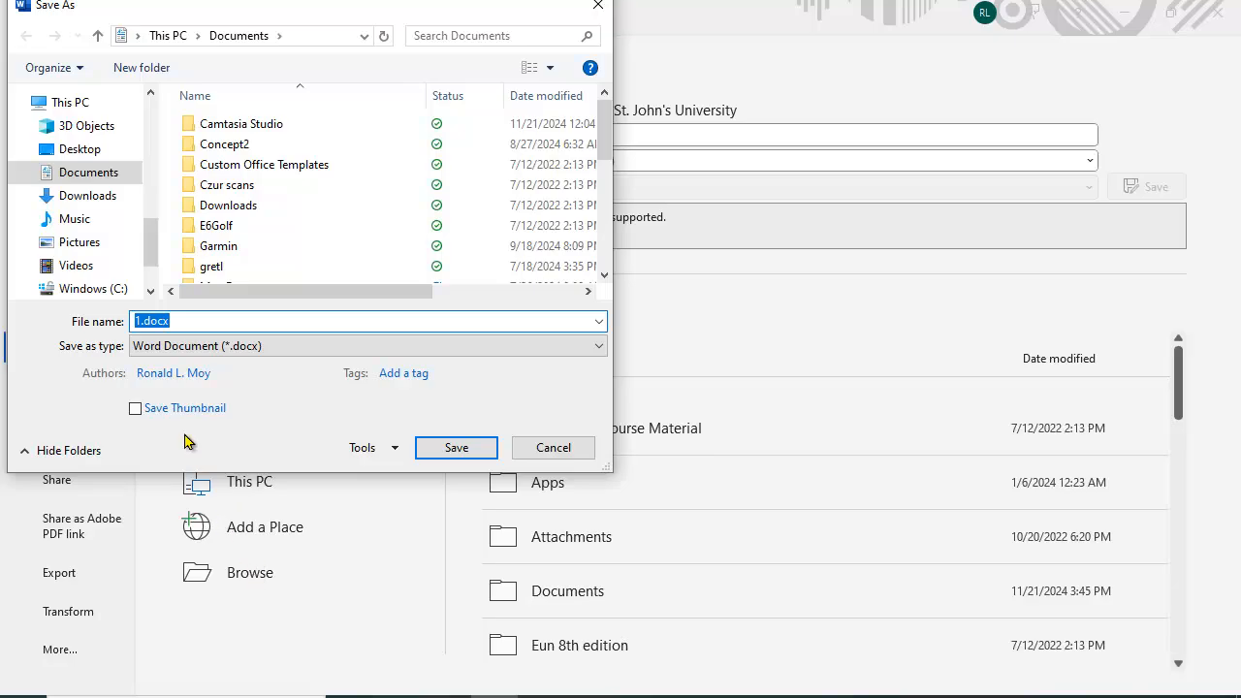
{"action": "left_click", "coordinate": [79, 149]}
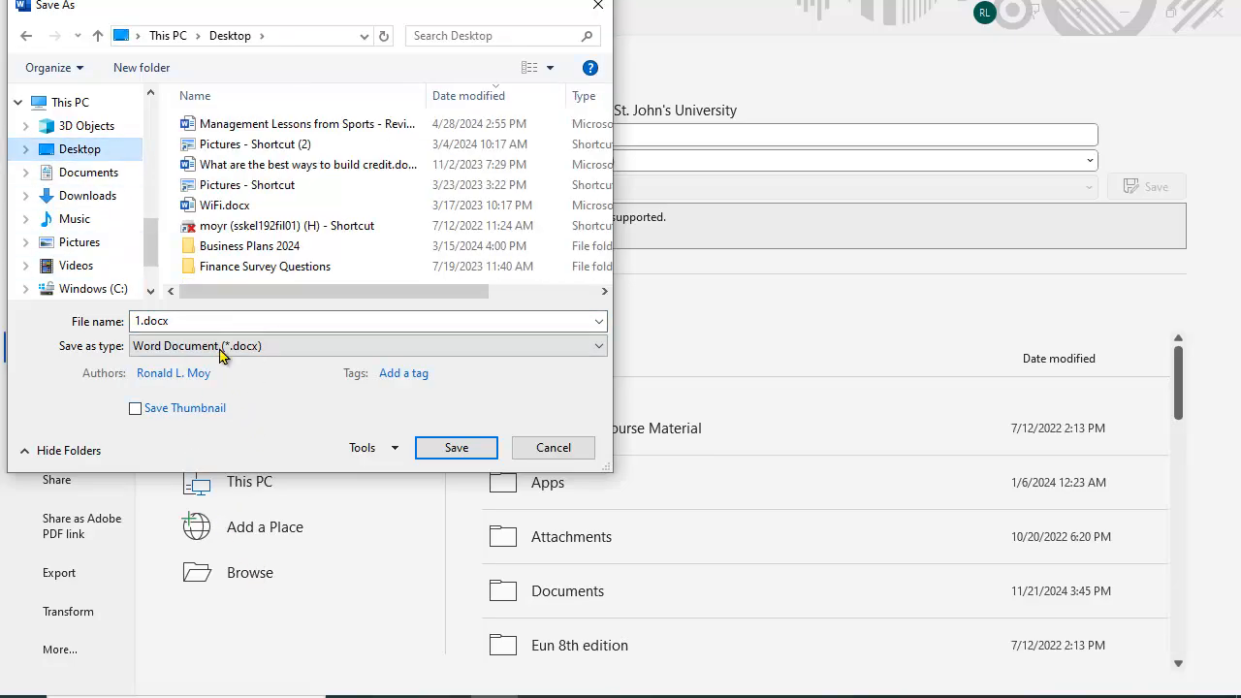
{"action": "left_click", "coordinate": [216, 323]}
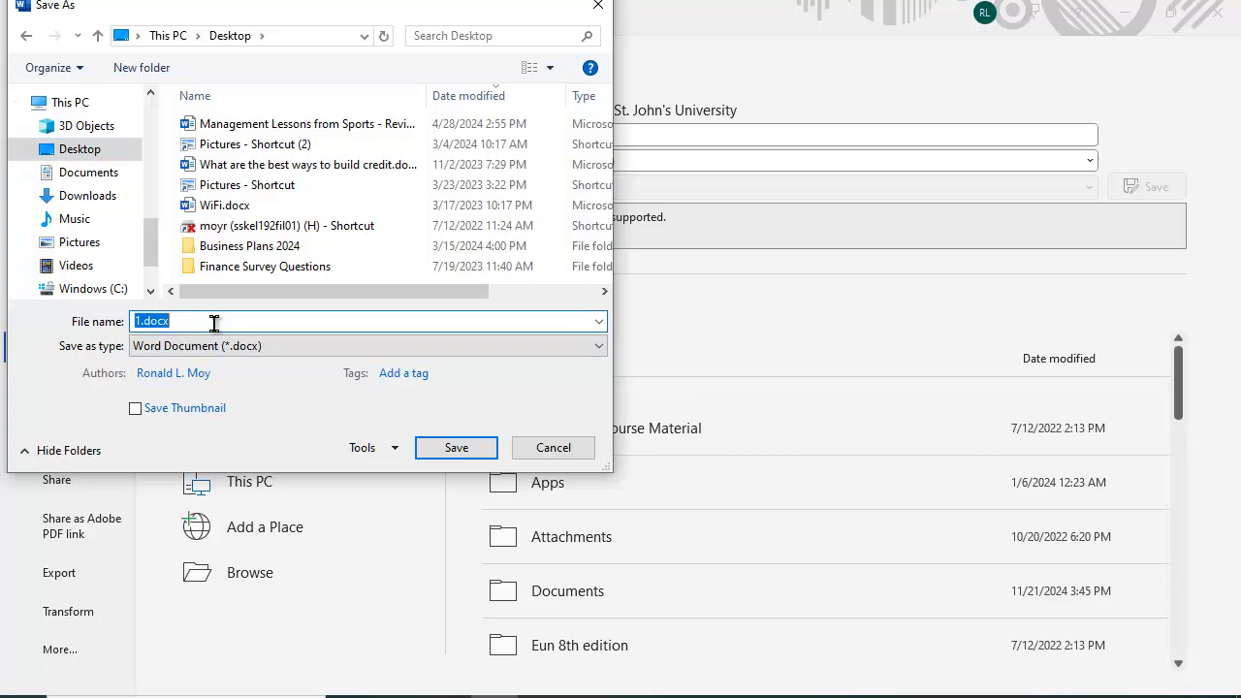
{"action": "type", "text": "Canvas Sample Testbank"}
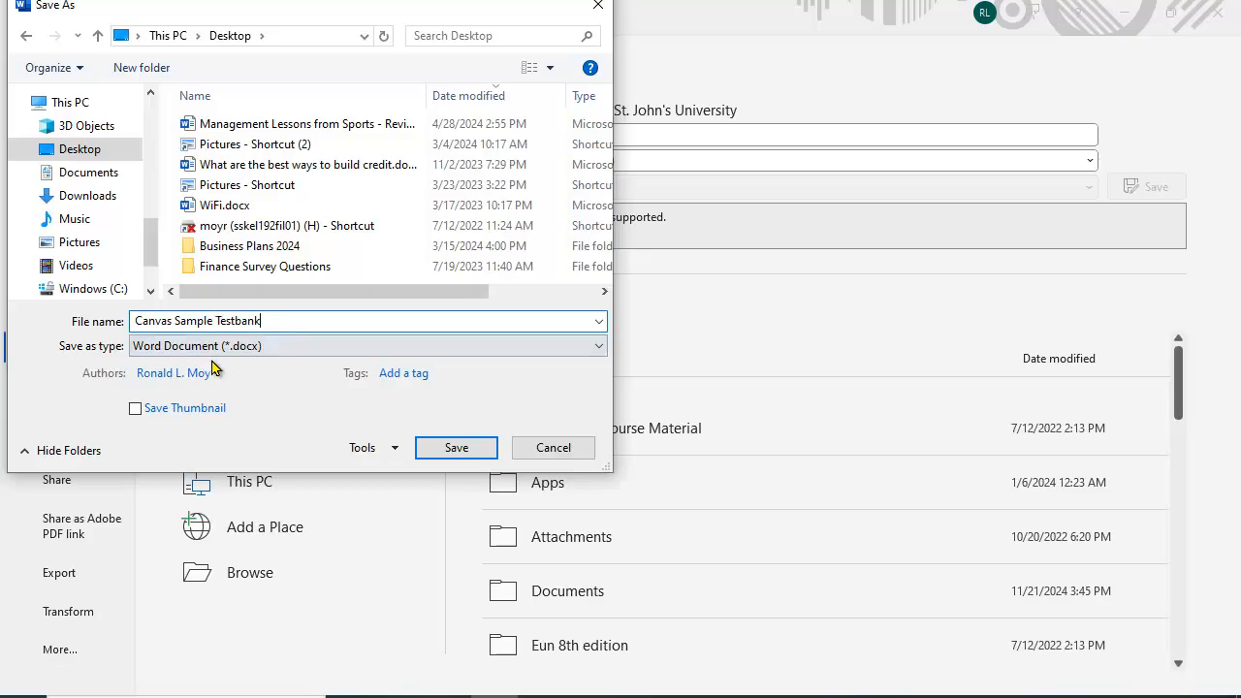
{"action": "left_click", "coordinate": [605, 351]}
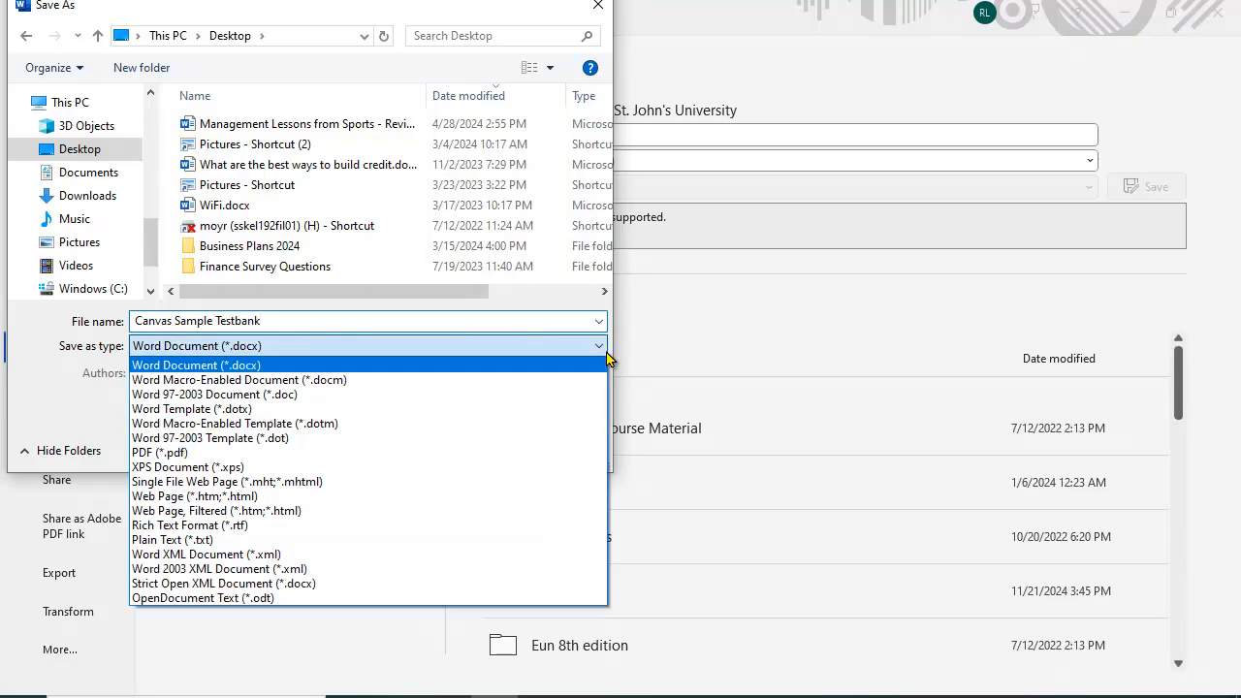
{"action": "left_click", "coordinate": [209, 539]}
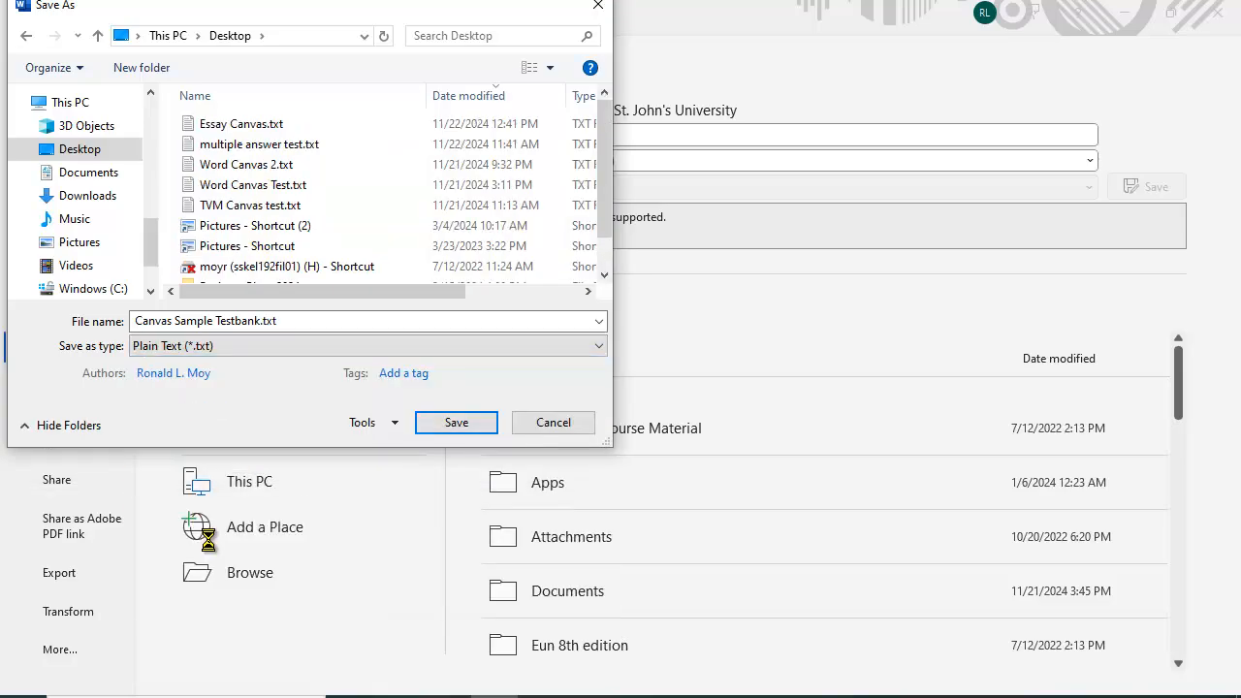
{"action": "left_click", "coordinate": [469, 427]}
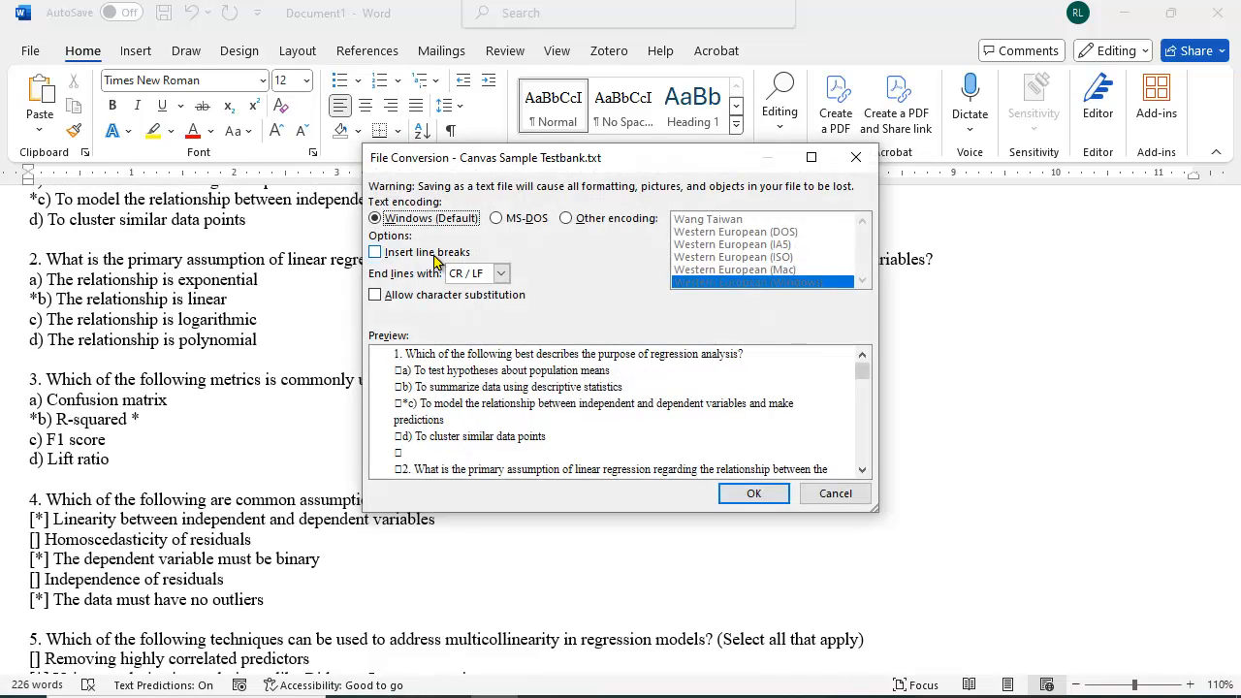
Set the text file's encoding to Unicode (UTF-8) and complete the file conversion.
{"action": "left_click", "coordinate": [566, 223]}
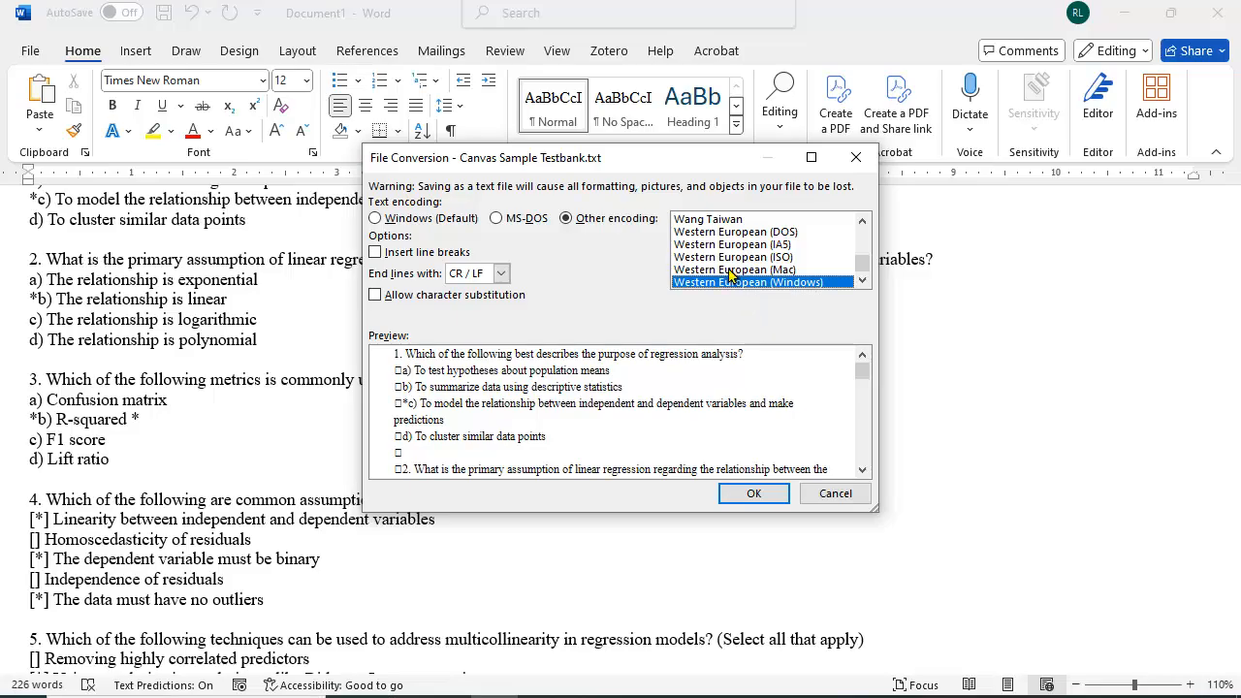
{"action": "scroll", "coordinate": [729, 274], "scroll_direction": "up", "scroll_amount": 1}
{"action": "scroll", "coordinate": [729, 274], "scroll_direction": "up", "scroll_amount": 1}
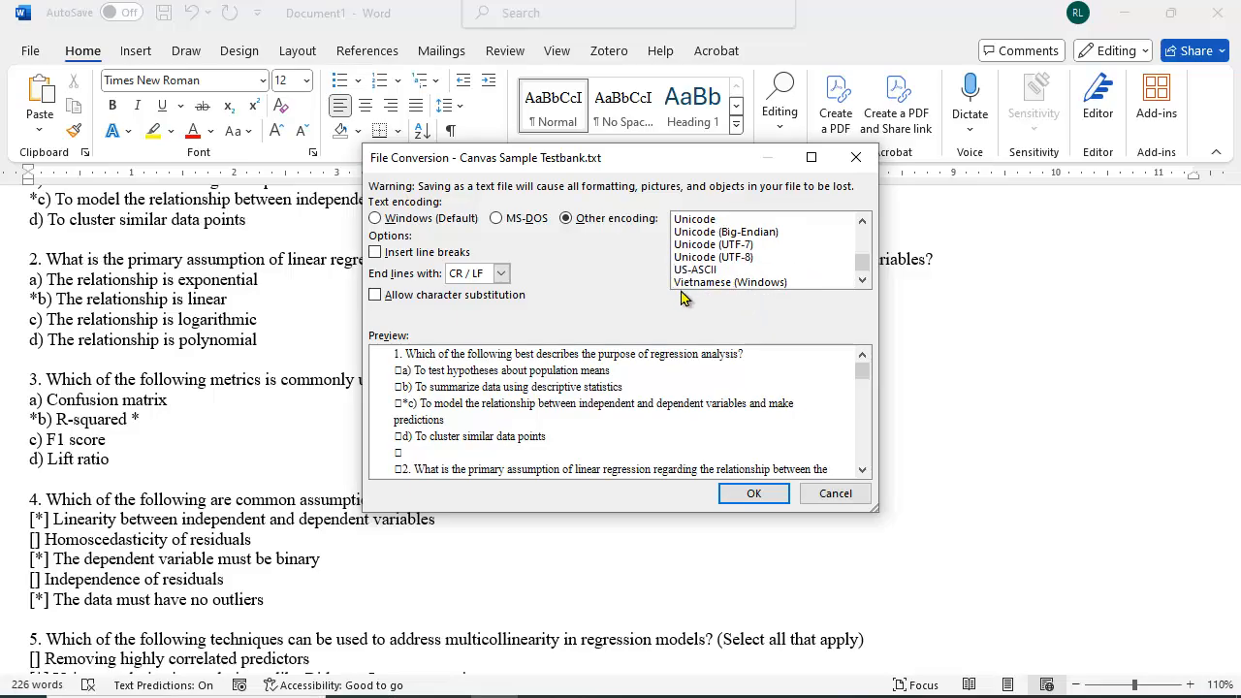
{"action": "left_click", "coordinate": [738, 258]}
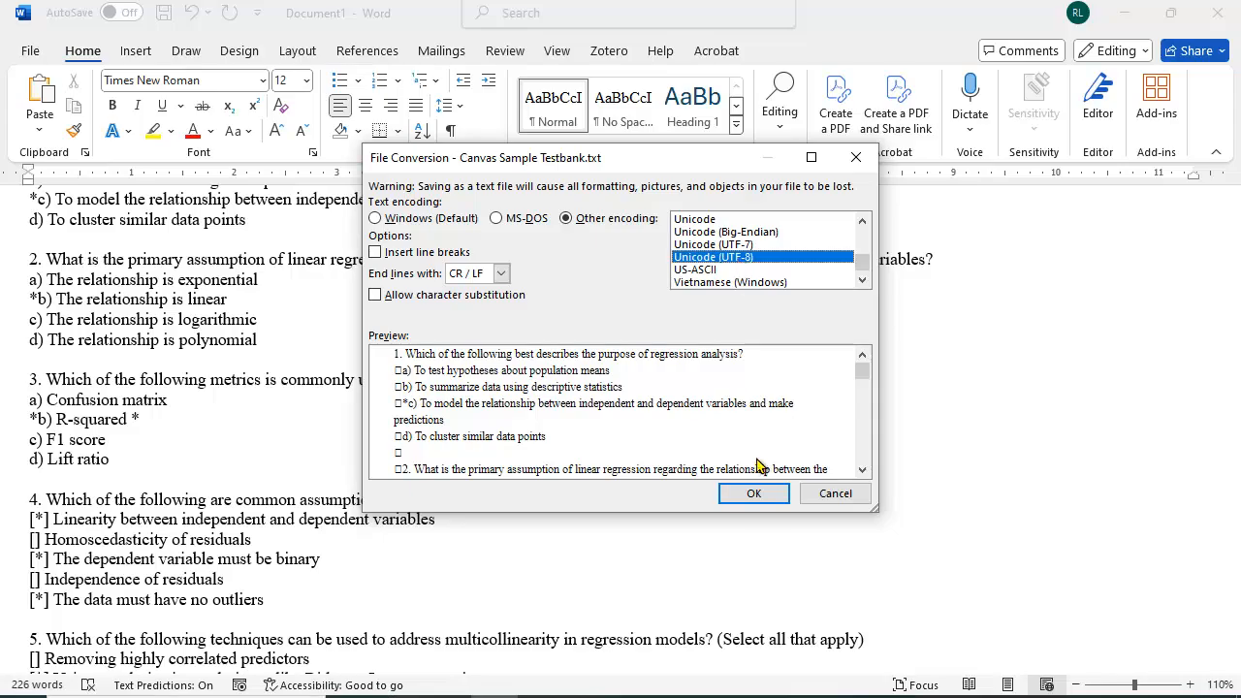
{"action": "left_click", "coordinate": [755, 494]}
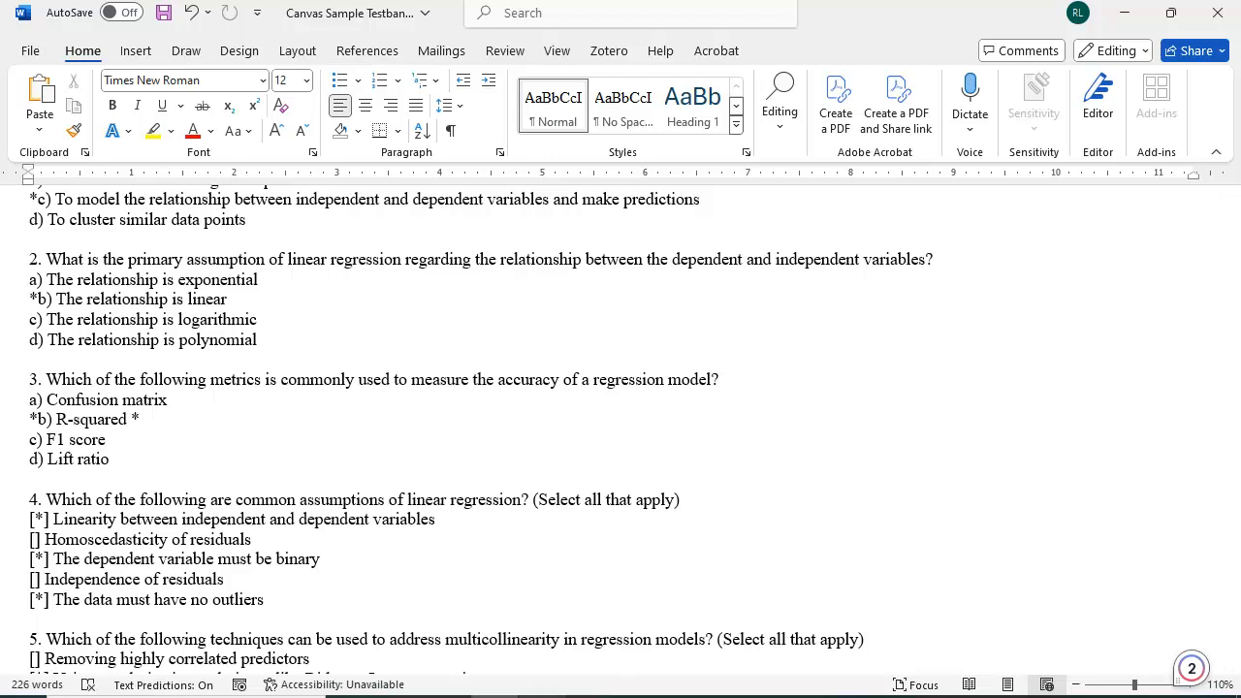
Switch to the Text to Canvas Quiz Converter page in Chrome and restore the browser to a smaller window.
{"action": "mouse_move", "coordinate": [541, 696]}
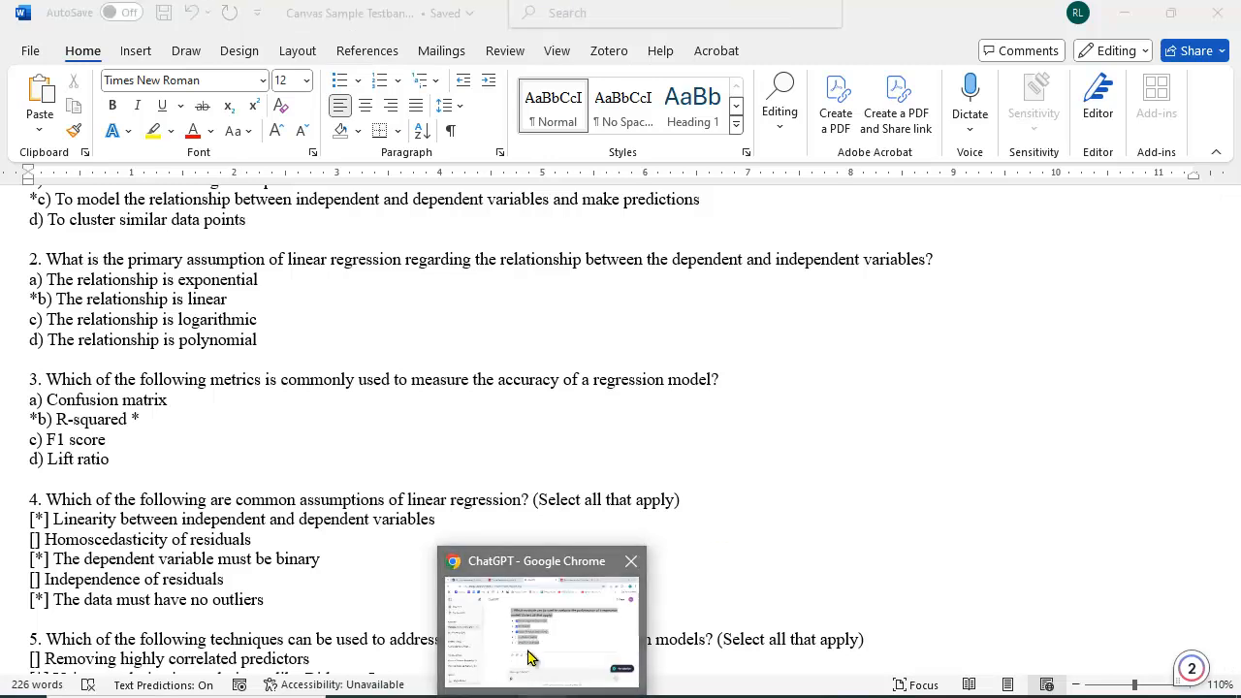
{"action": "left_click", "coordinate": [527, 649]}
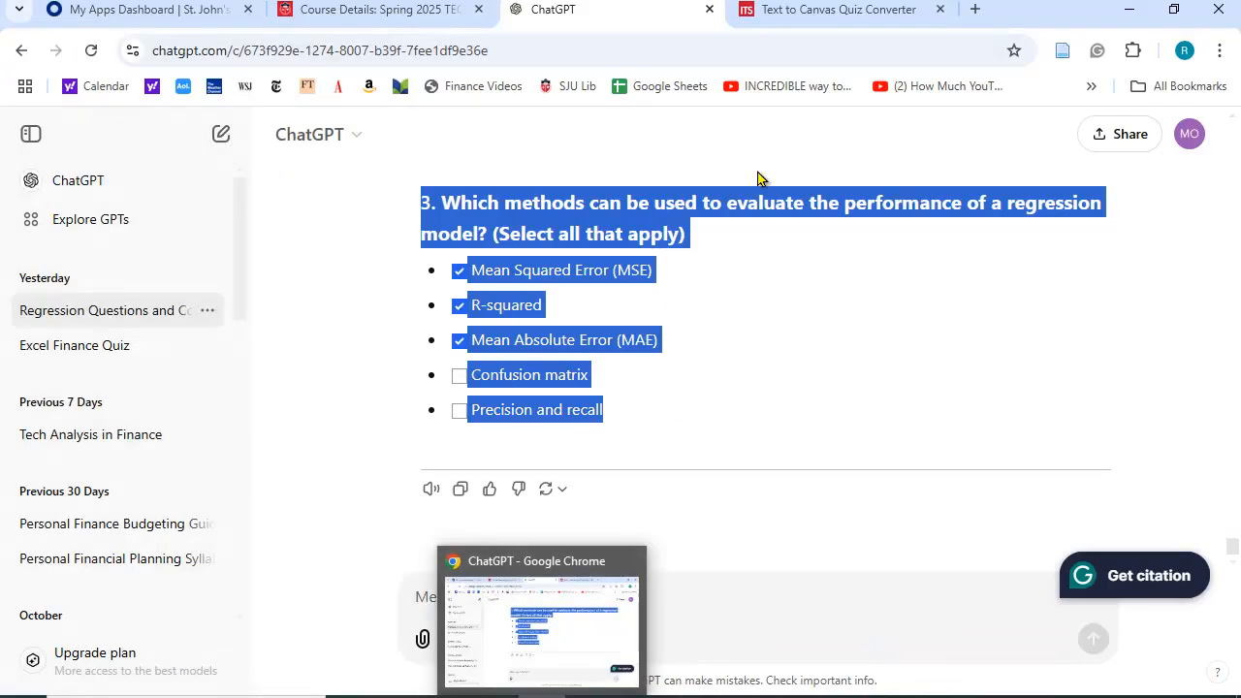
{"action": "left_click", "coordinate": [785, 12]}
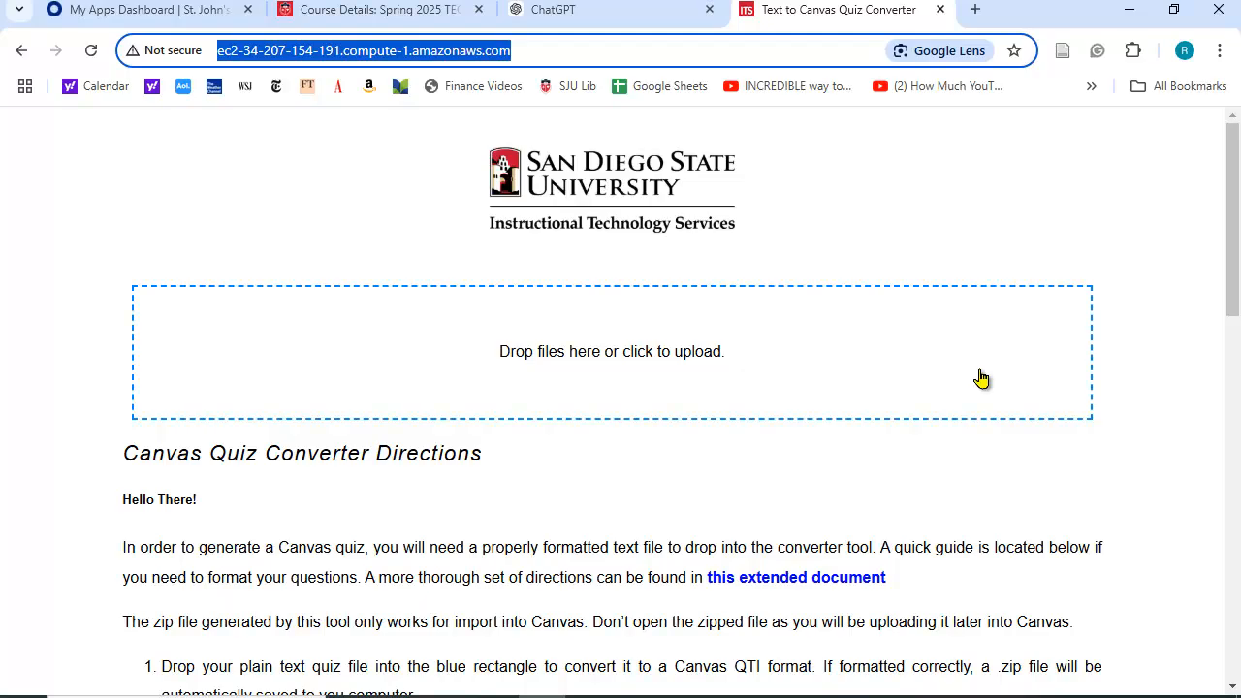
{"action": "left_click", "coordinate": [1174, 9]}
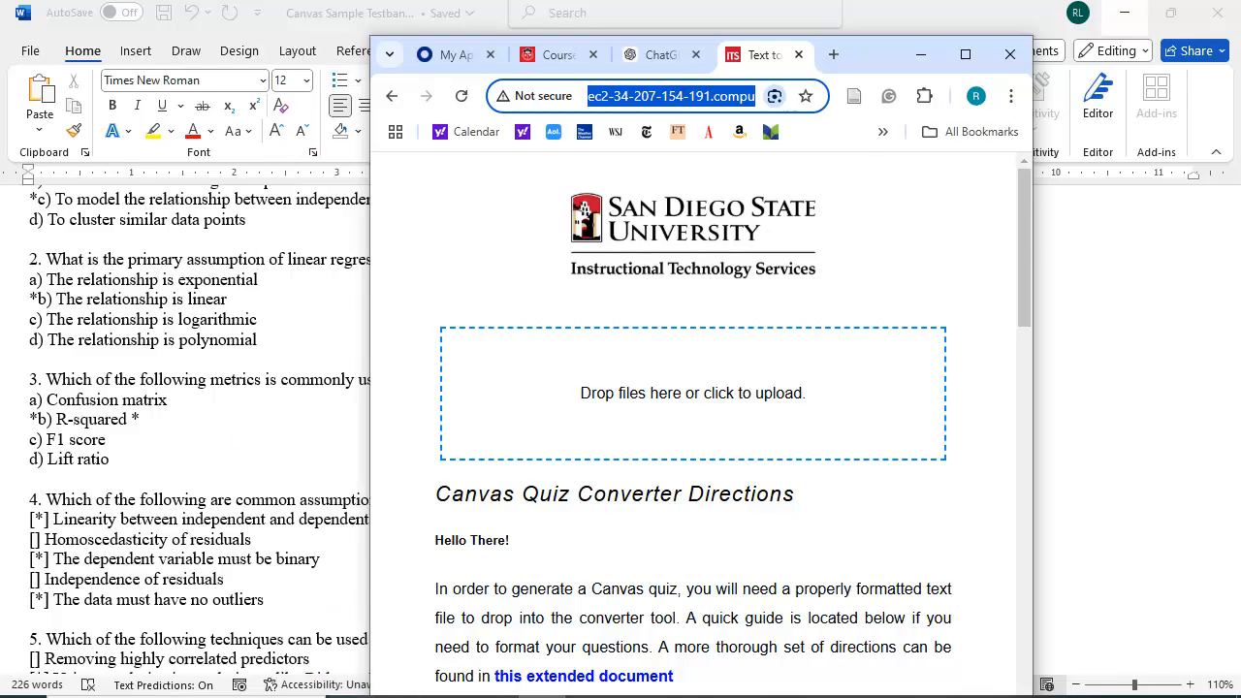
Open the Desktop folder in File Explorer and upload Canvas Sample Testbank.txt to the quiz converter's drop area.
{"action": "key", "text": "super+e"}
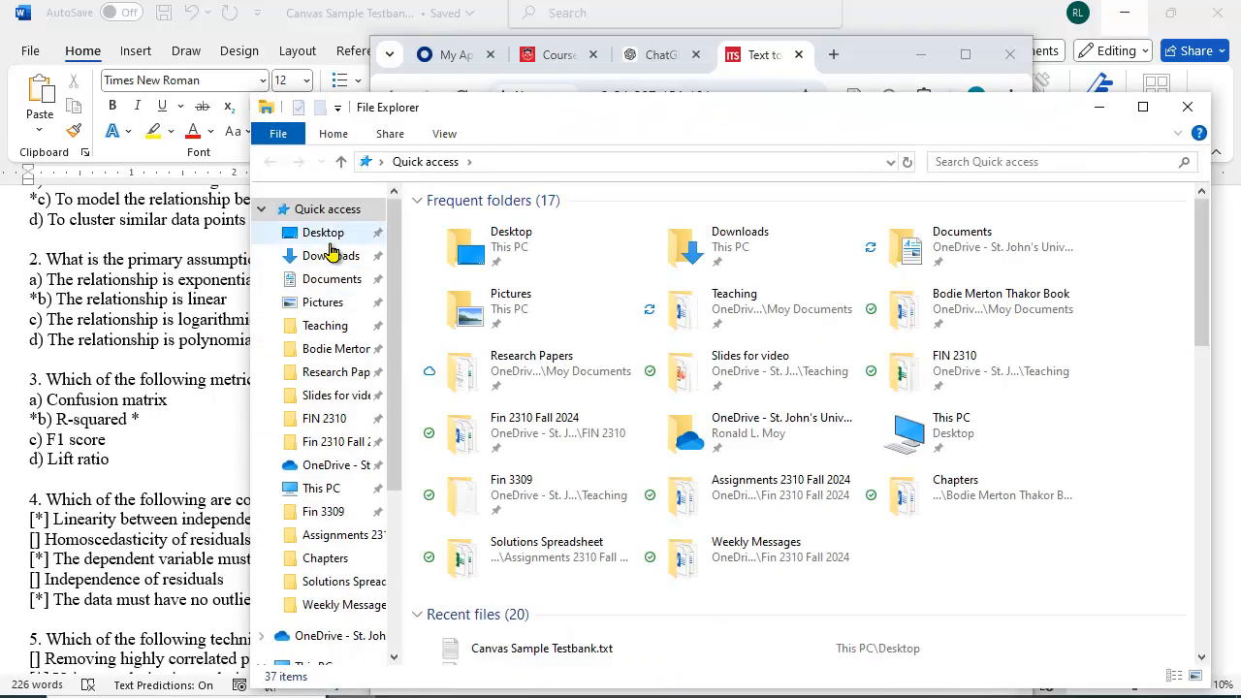
{"action": "left_click", "coordinate": [324, 233]}
{"action": "left_click_drag", "start_coordinate": [658, 145], "coordinate": [694, 411]}
{"action": "left_click_drag", "start_coordinate": [606, 493], "coordinate": [554, 499]}
{"action": "left_click_drag", "start_coordinate": [610, 392], "coordinate": [618, 506]}
{"action": "left_click_drag", "start_coordinate": [589, 617], "coordinate": [627, 416]}
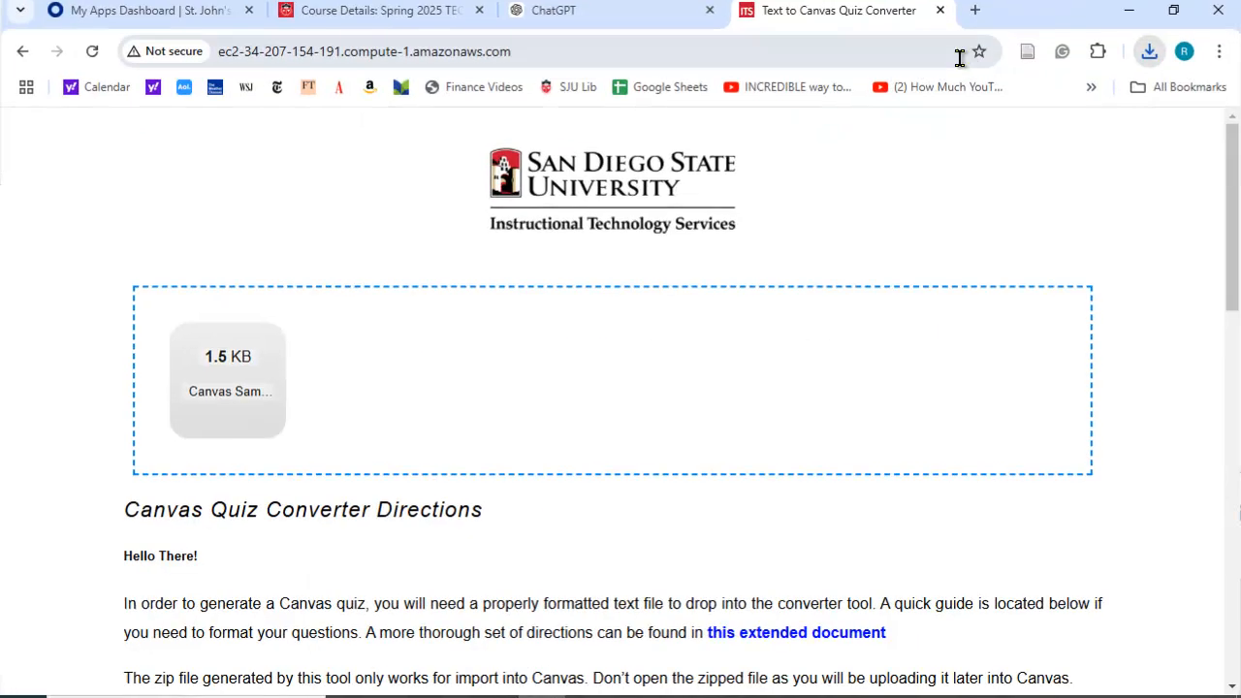
Maximize the browser window and keep the blocked Canvas_Sample_Testbank.zip download.
{"action": "left_click", "coordinate": [964, 53]}
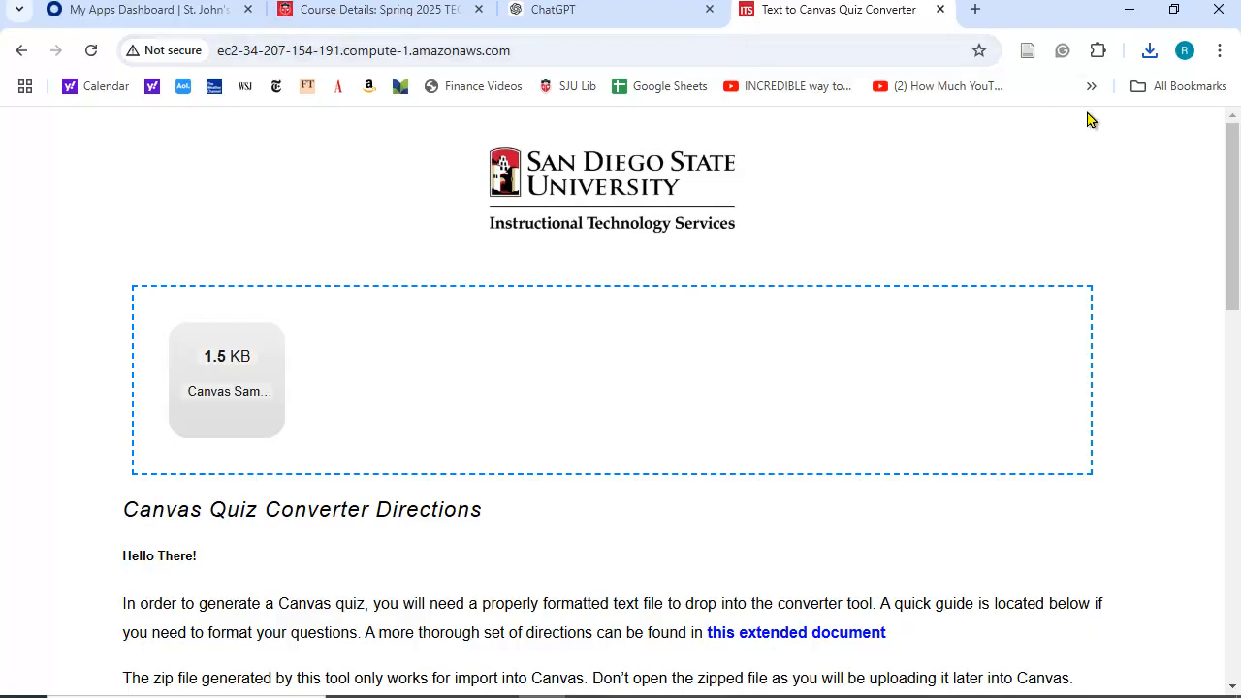
{"action": "left_click", "coordinate": [1151, 56]}
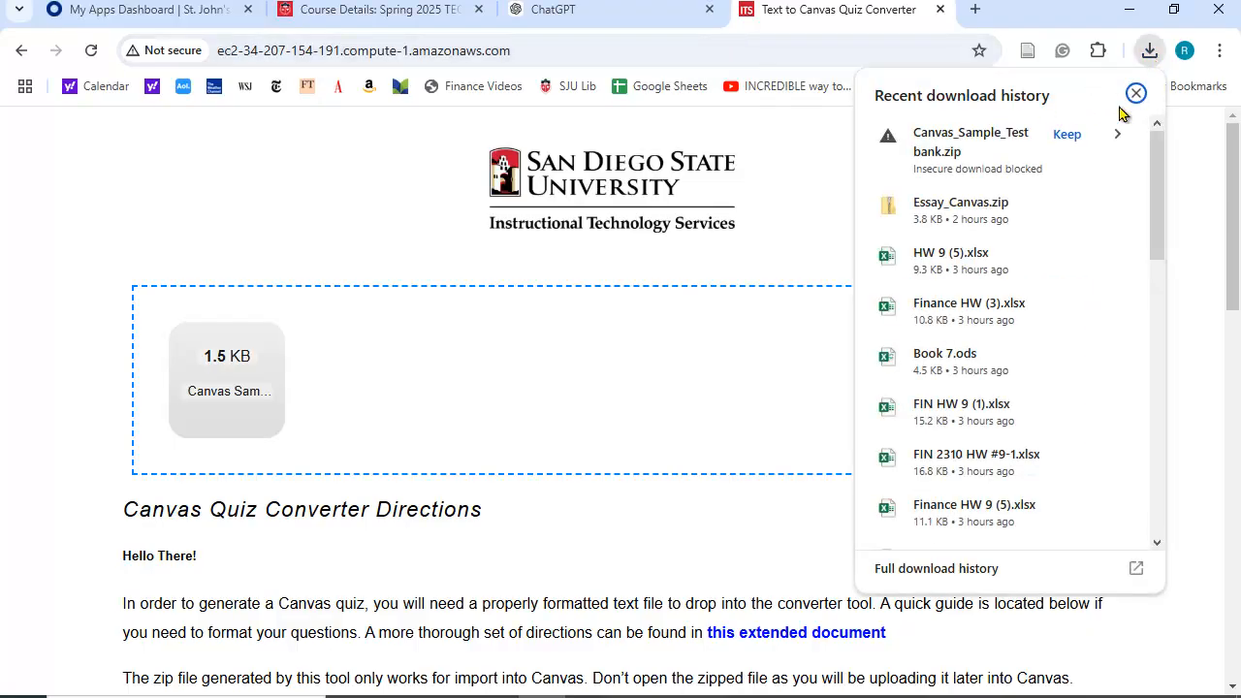
{"action": "left_click", "coordinate": [1069, 135]}
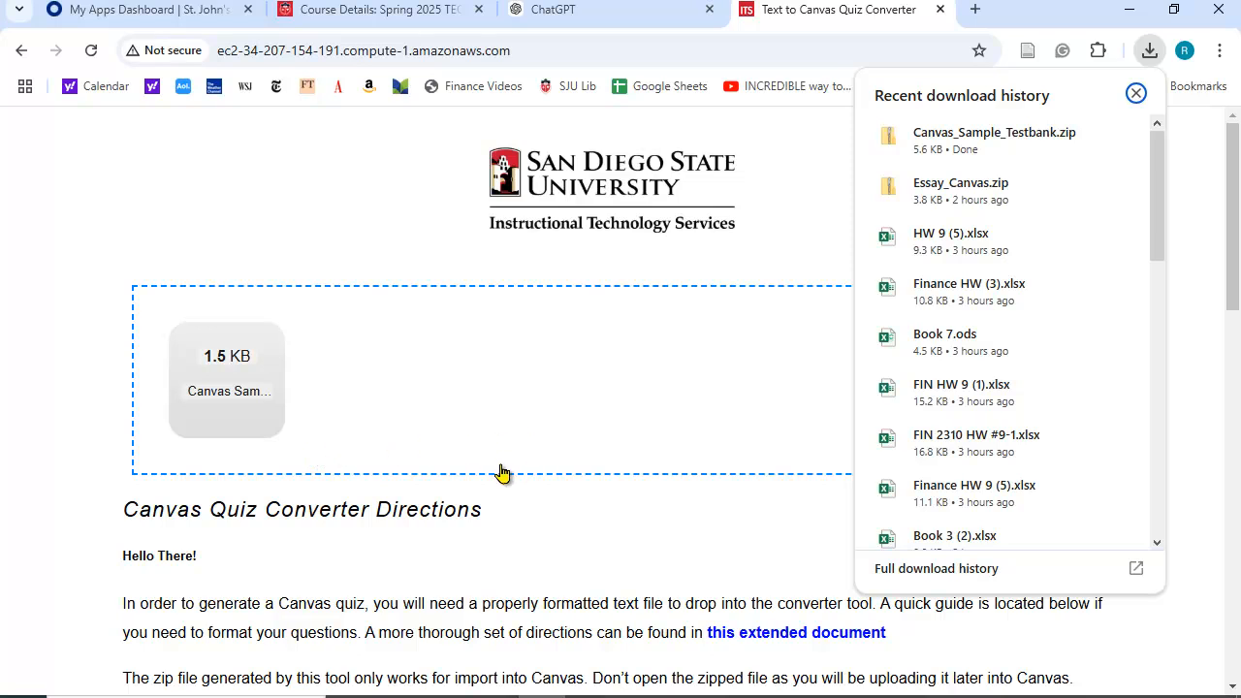
Switch to the Spring 2025 TECH & ANALYSIS FOR FINANCE course in Canvas and open its settings.
{"action": "left_click", "coordinate": [351, 12]}
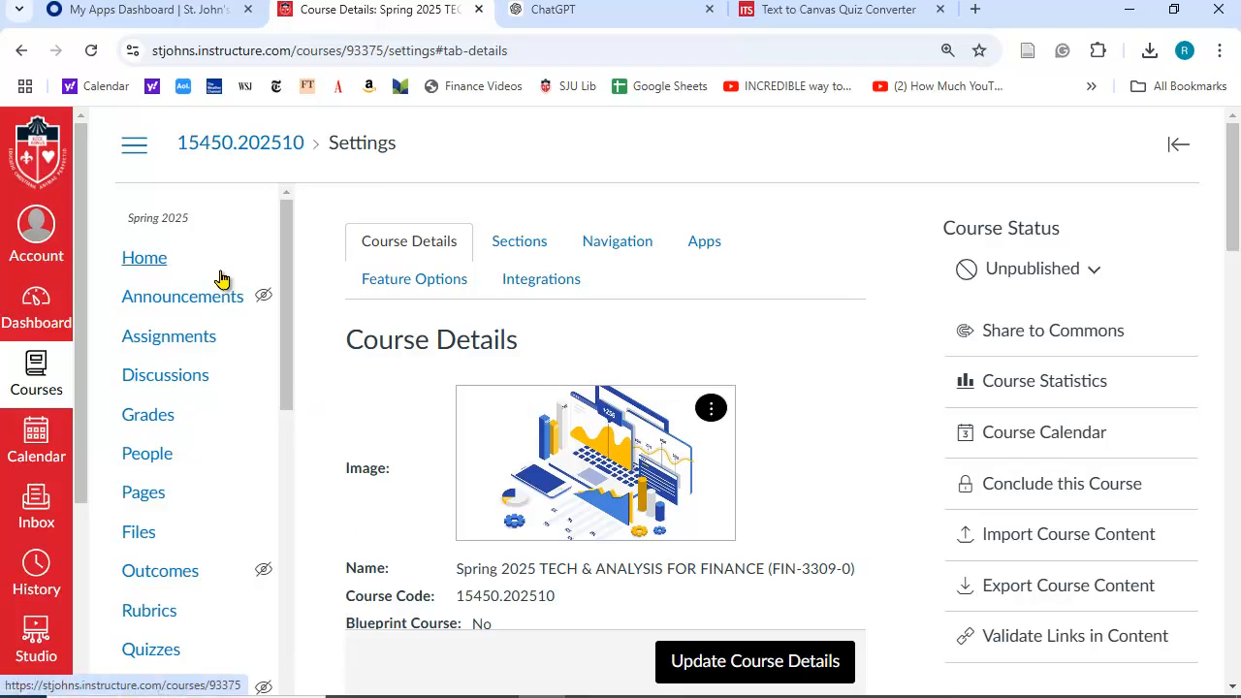
{"action": "scroll", "coordinate": [222, 281], "scroll_direction": "down", "scroll_amount": 10}
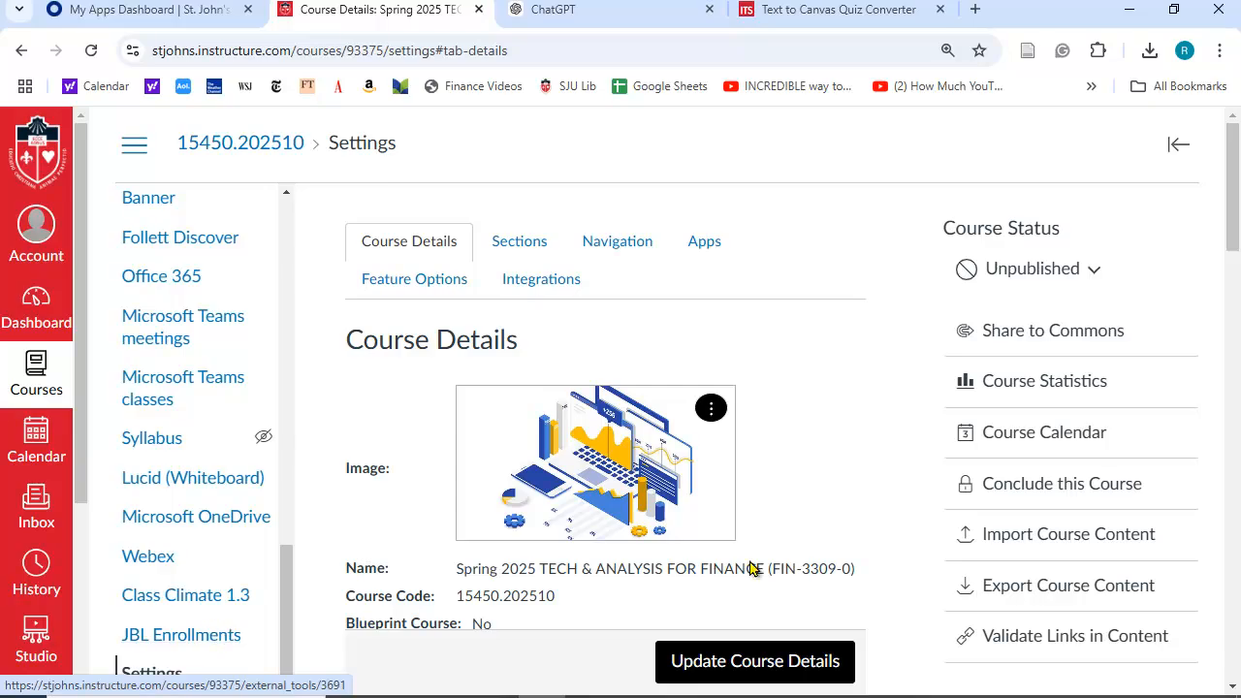
{"action": "scroll", "coordinate": [1094, 498], "scroll_direction": "down", "scroll_amount": 2}
{"action": "left_click", "coordinate": [179, 600]}
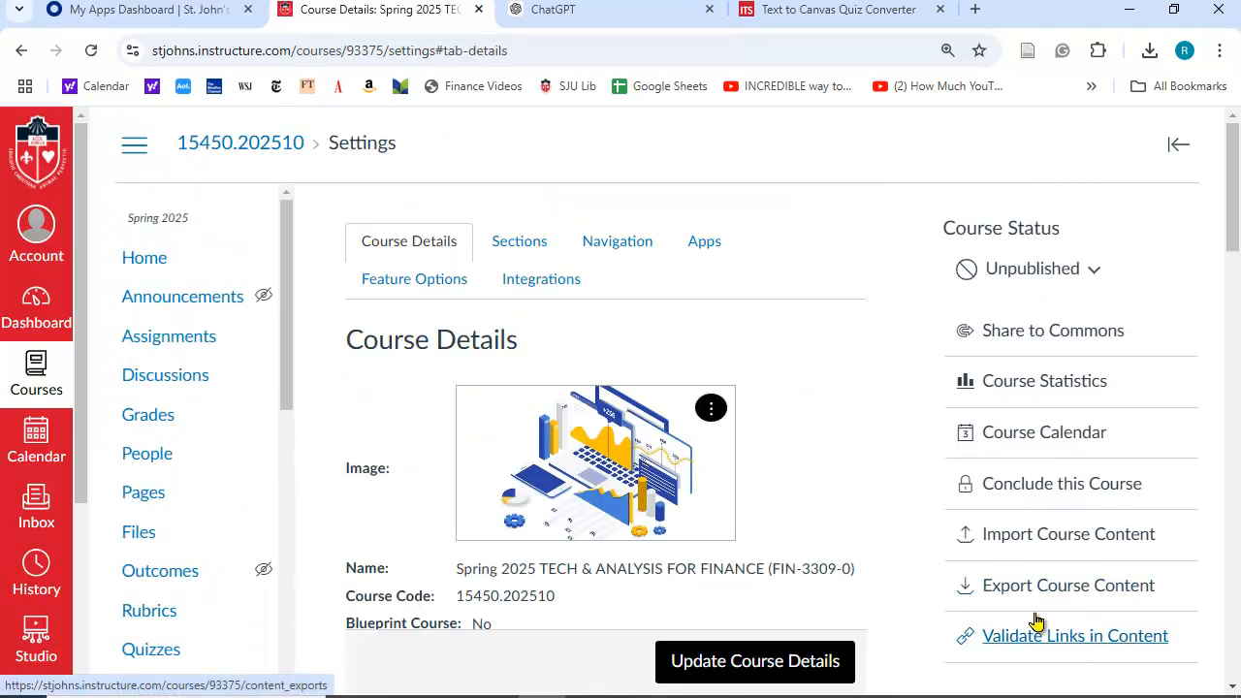
Start a course content import and set its content type to QTI .zip file.
{"action": "left_click", "coordinate": [1042, 540]}
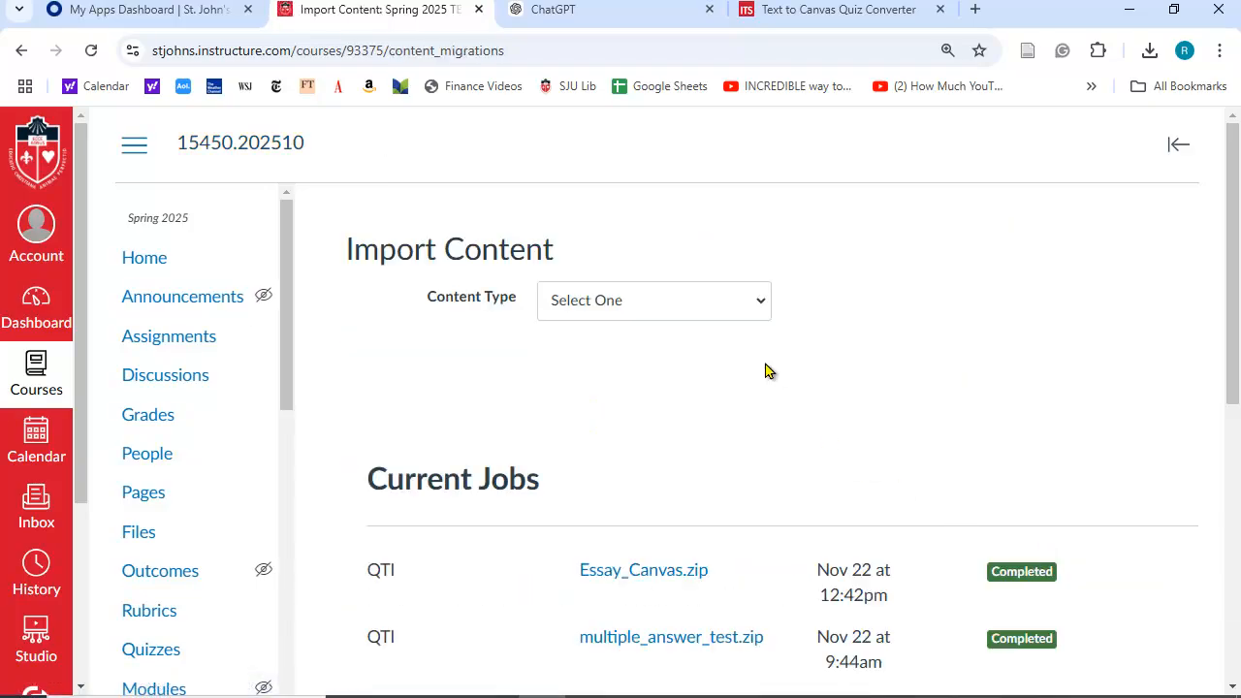
{"action": "left_click", "coordinate": [764, 309]}
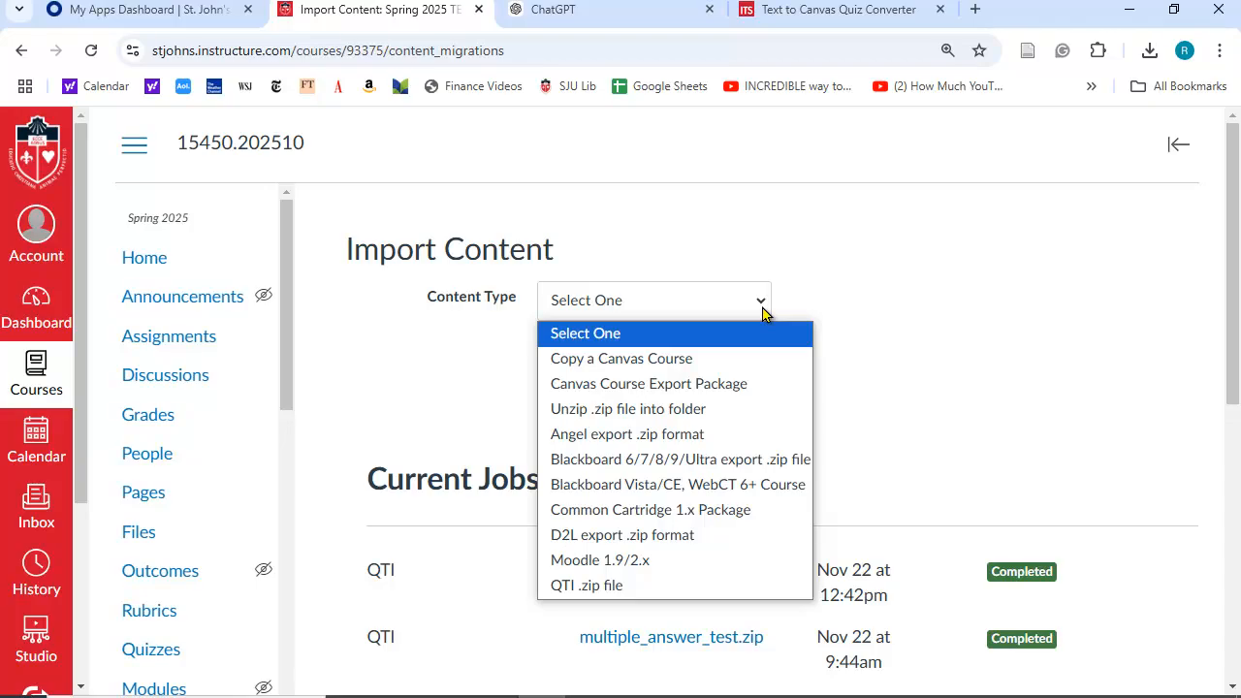
{"action": "left_click", "coordinate": [598, 585]}
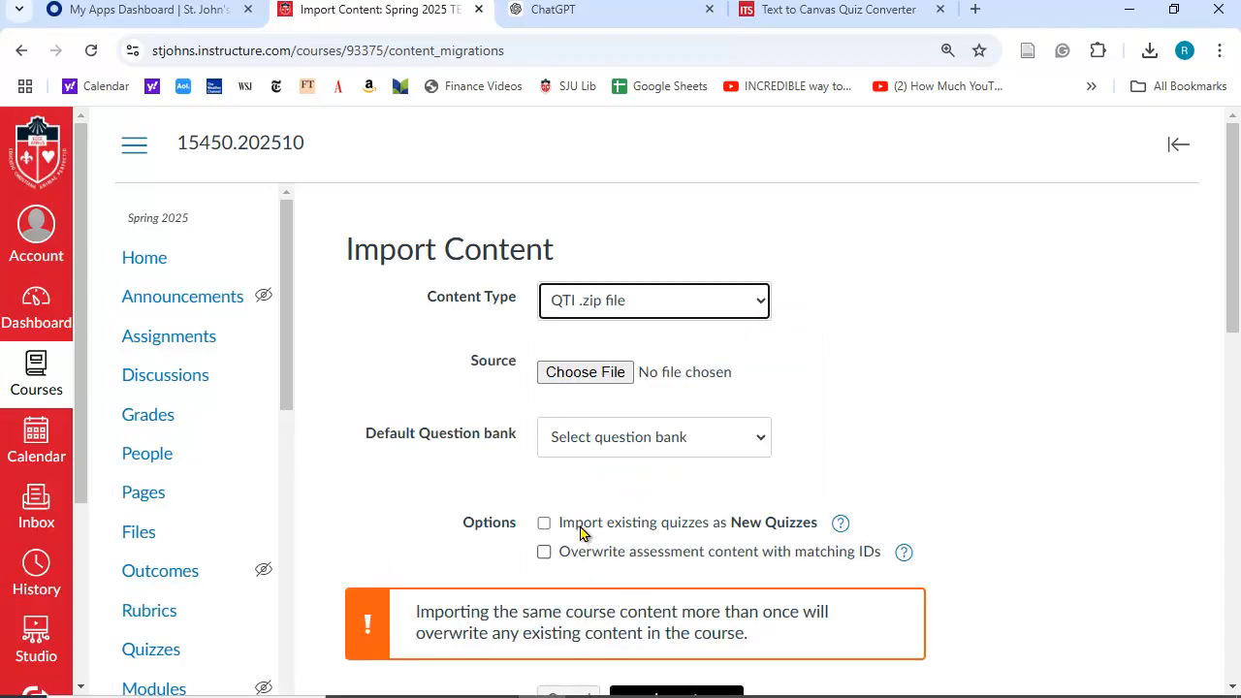
Choose Canvas_Sample_Testbank.zip from the Downloads folder as the source and run the import.
{"action": "left_click", "coordinate": [572, 376]}
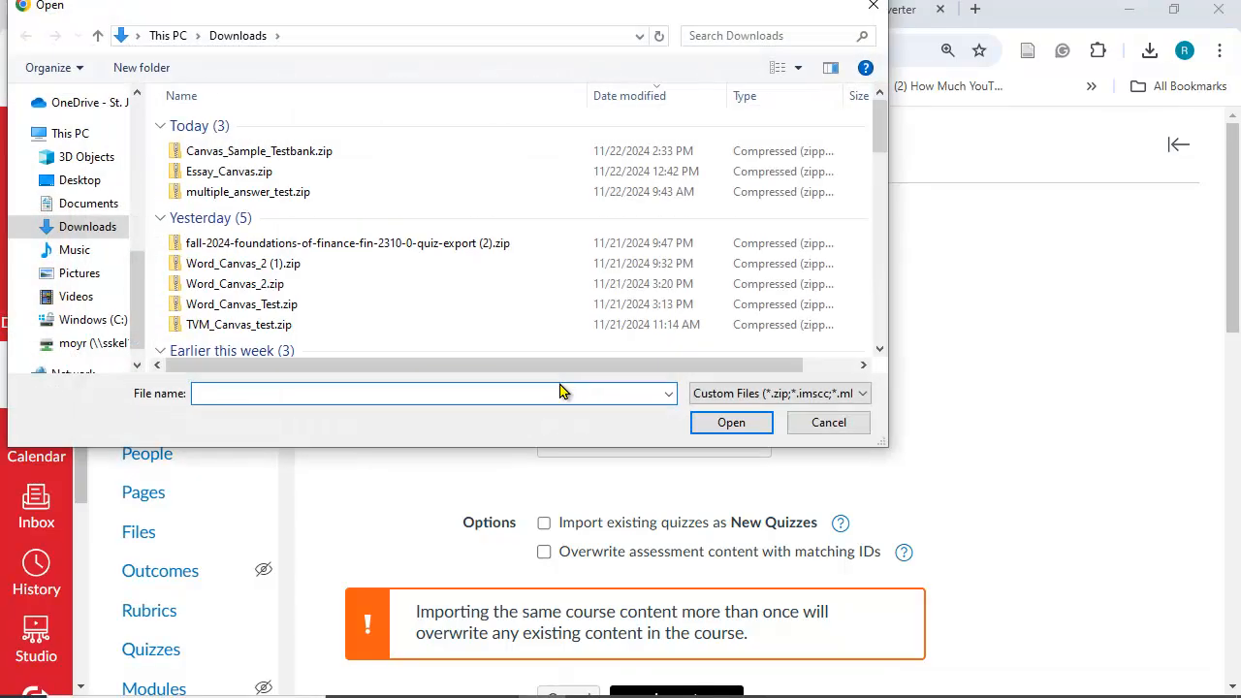
{"action": "left_click", "coordinate": [225, 152]}
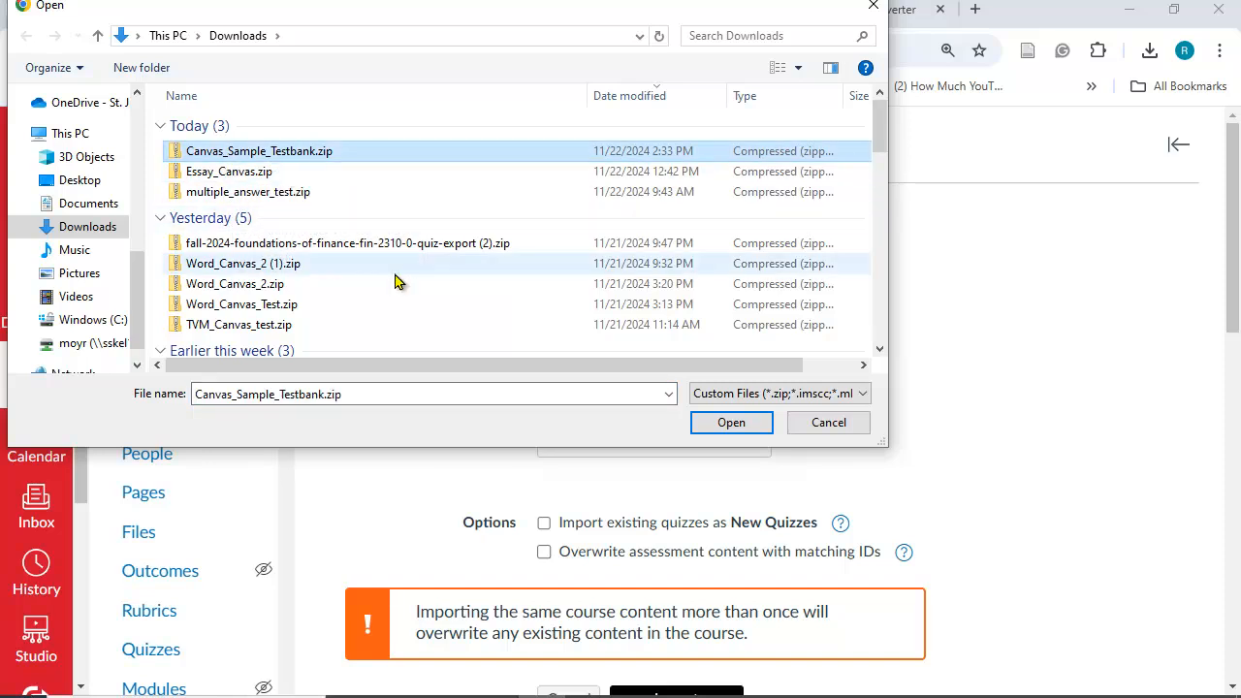
{"action": "left_click", "coordinate": [727, 423]}
{"action": "scroll", "coordinate": [721, 438], "scroll_direction": "down", "scroll_amount": 3}
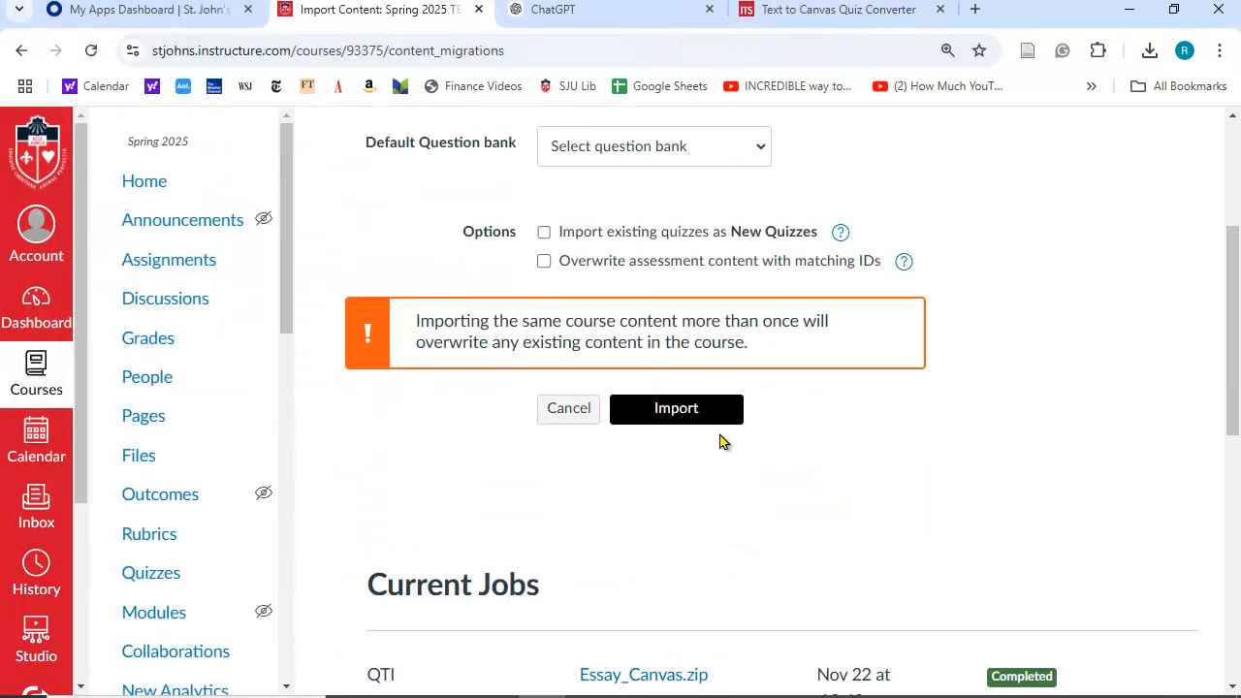
{"action": "left_click", "coordinate": [682, 420]}
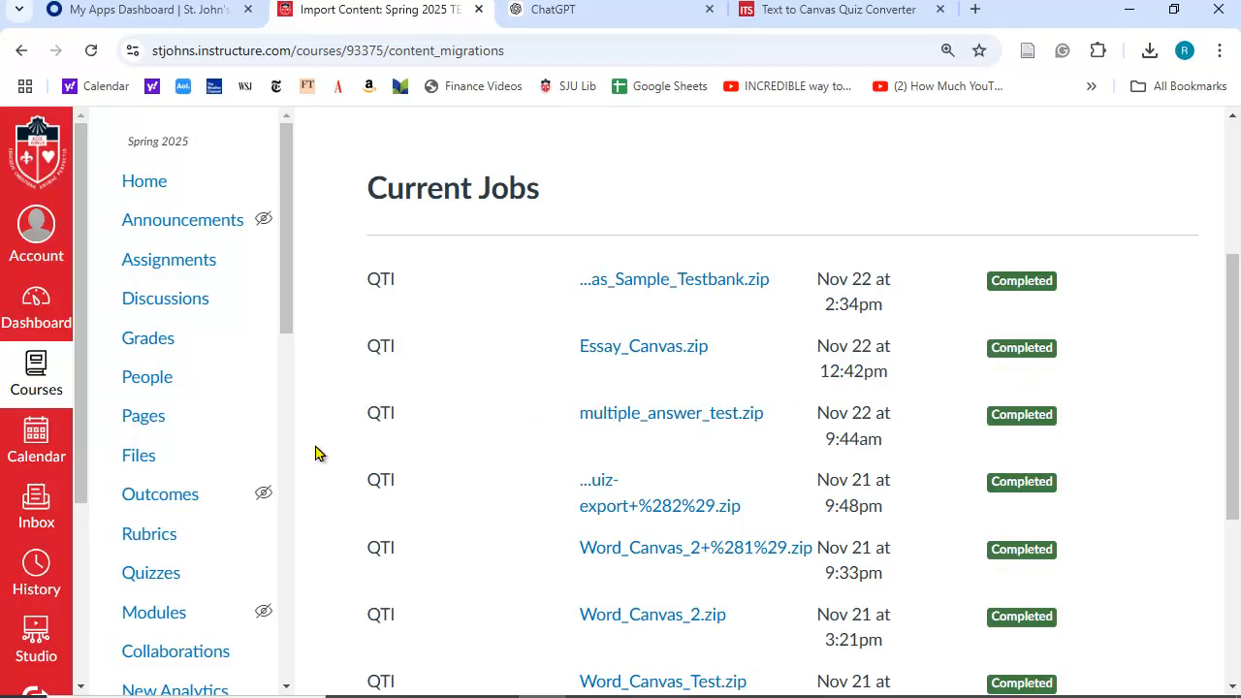
Go to the course's quizzes, open Manage Question Banks and open the question bank named Quiz.
{"action": "left_click", "coordinate": [177, 579]}
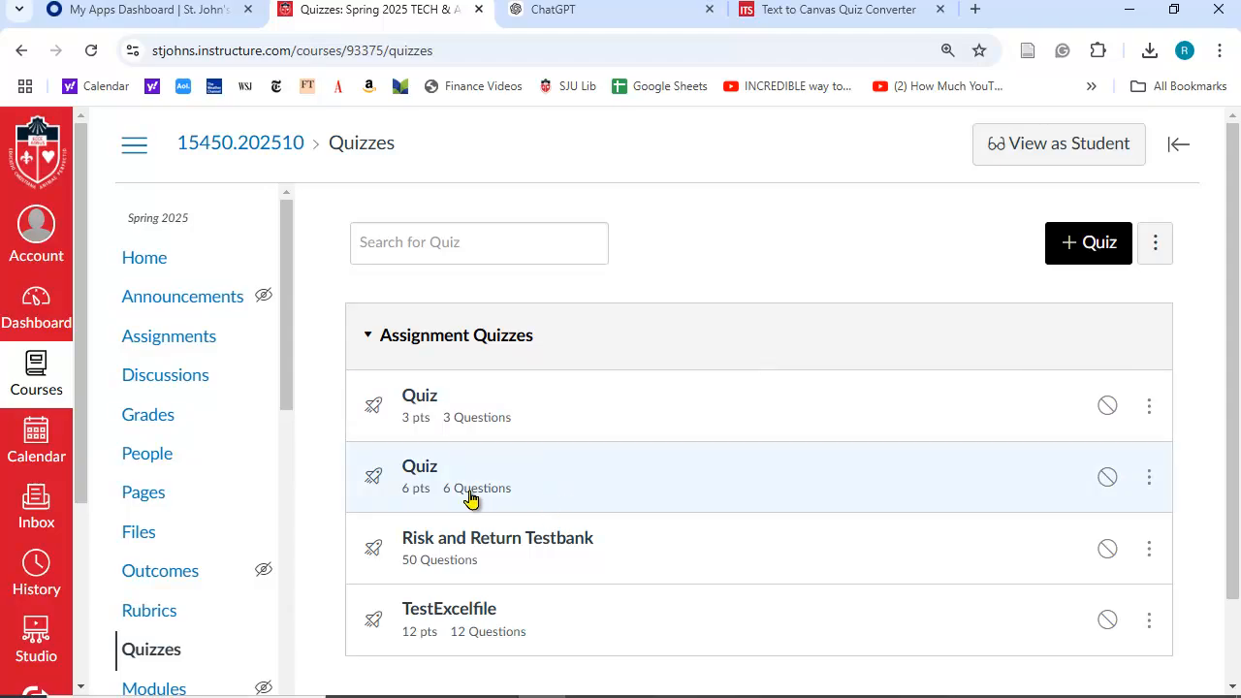
{"action": "left_click", "coordinate": [1157, 254]}
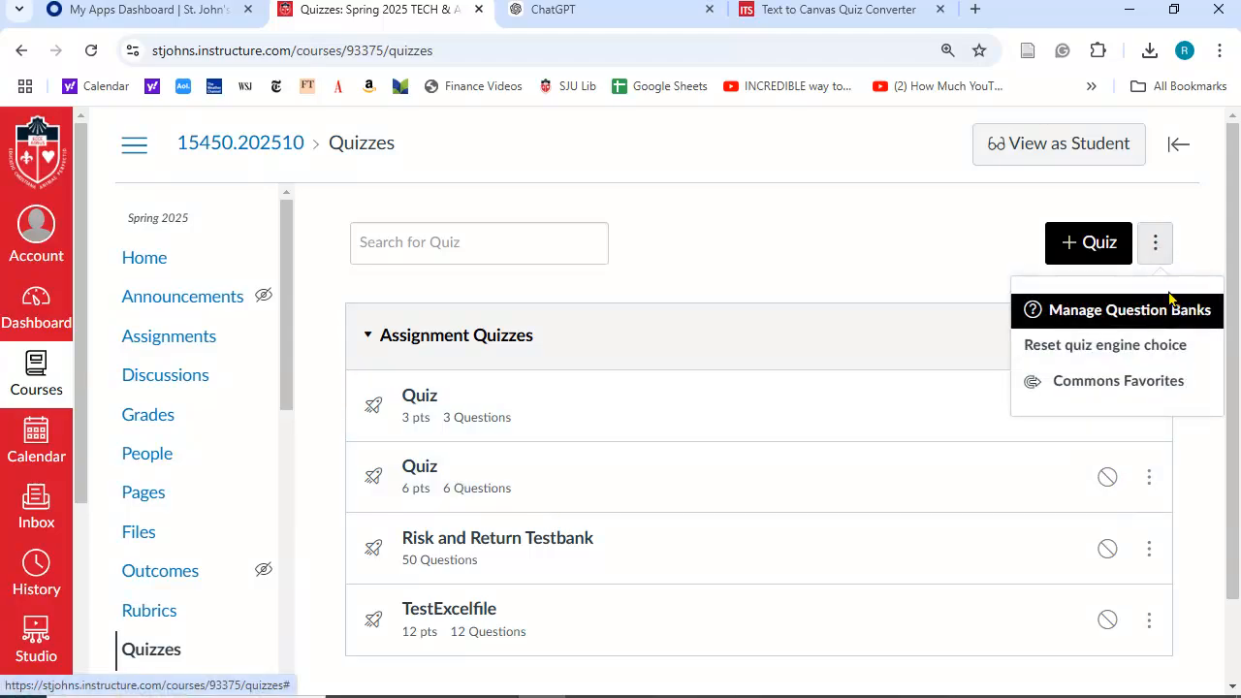
{"action": "left_click", "coordinate": [1088, 323]}
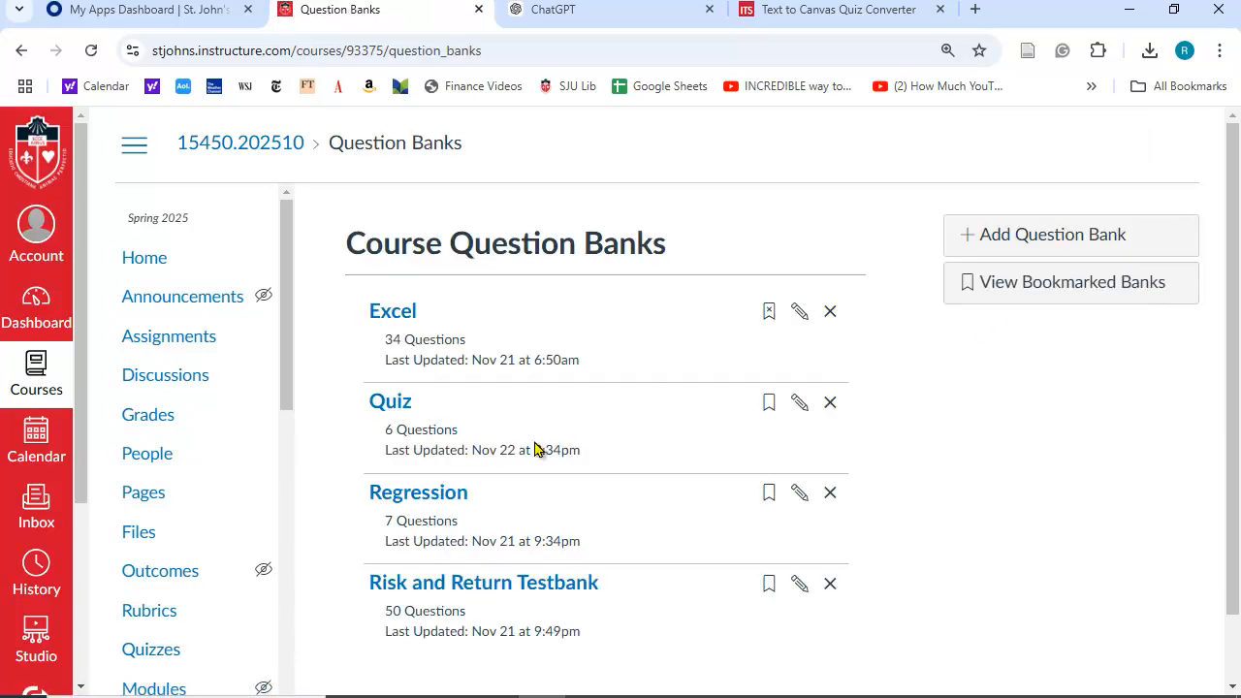
{"action": "left_click", "coordinate": [386, 409]}
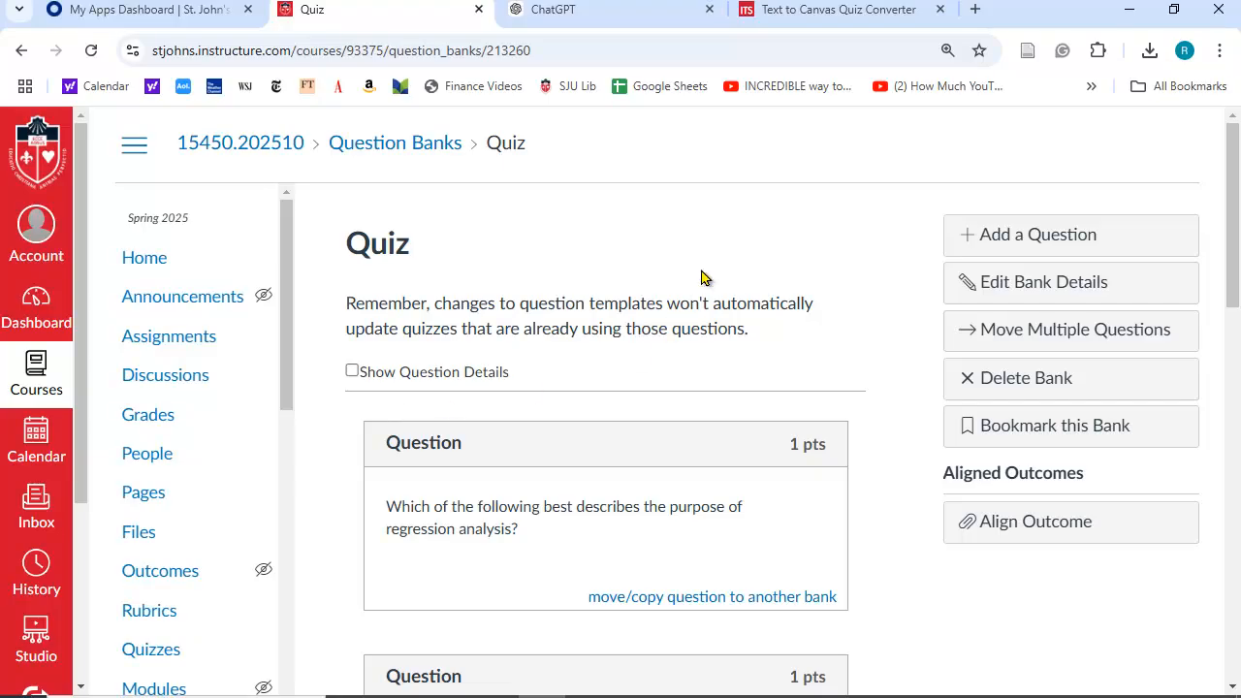
Show the question details in the Quiz bank and examine the imported questions, their answer options and the marked correct answers.
{"action": "left_click", "coordinate": [411, 381]}
{"action": "scroll", "coordinate": [679, 304], "scroll_direction": "down", "scroll_amount": 2}
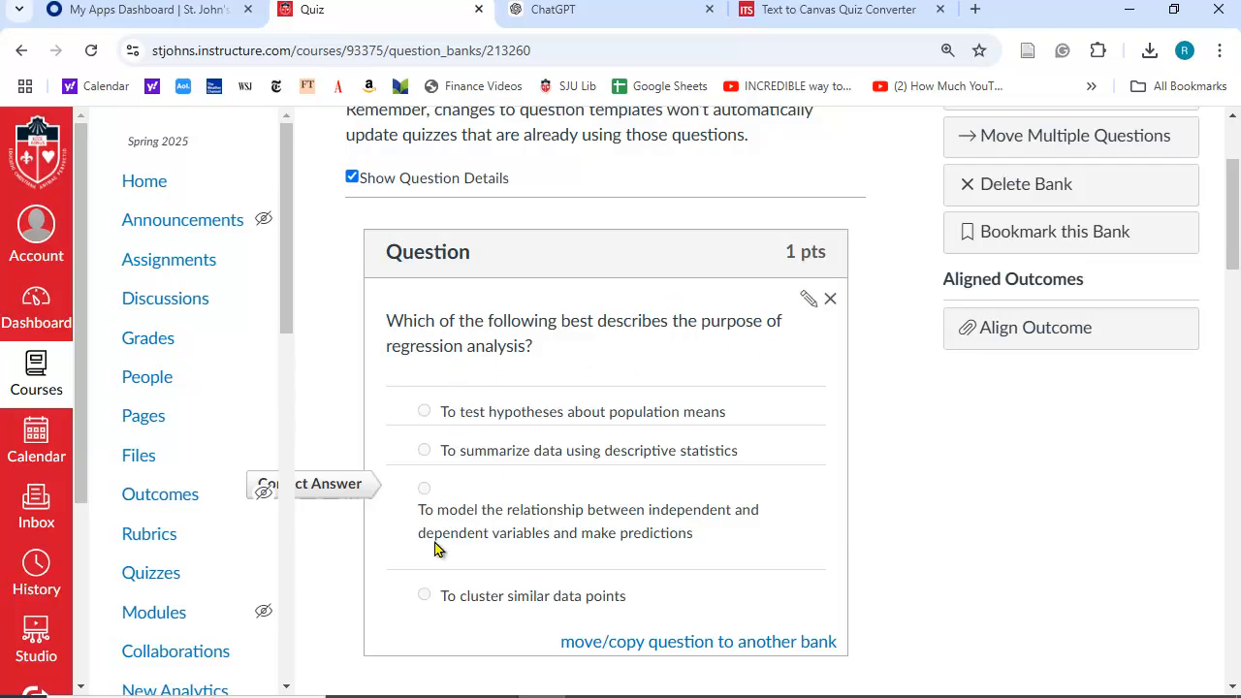
{"action": "scroll", "coordinate": [595, 471], "scroll_direction": "down", "scroll_amount": 4}
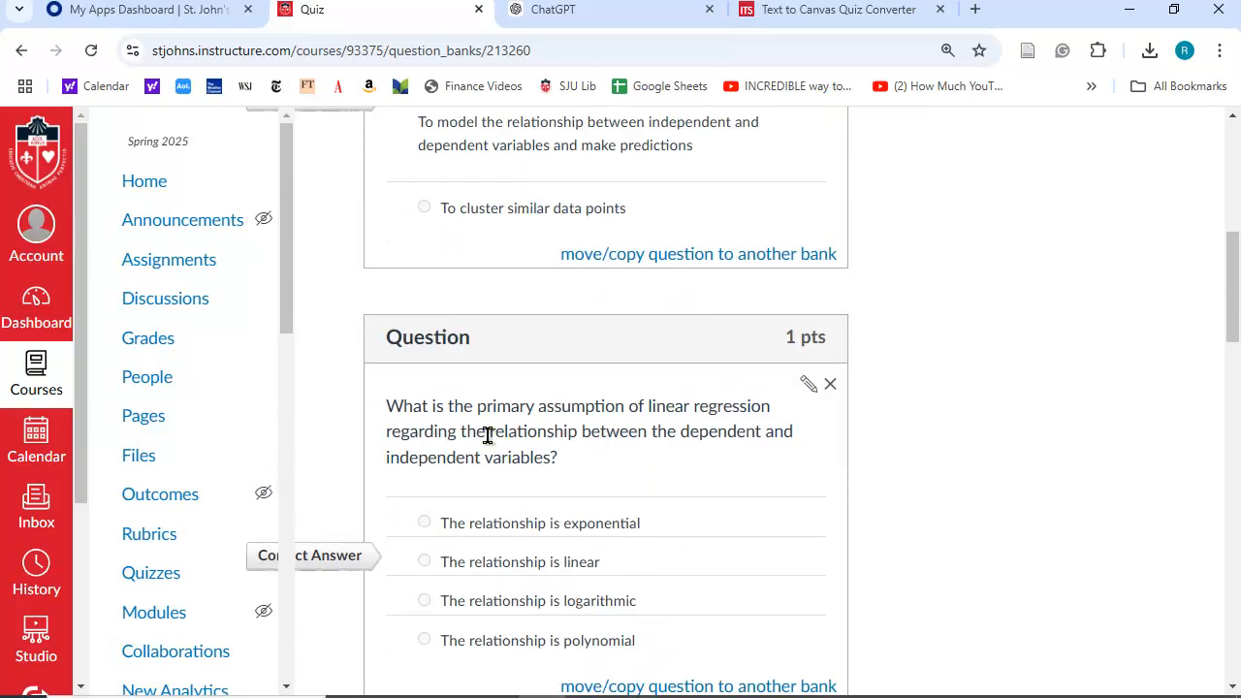
{"action": "scroll", "coordinate": [589, 472], "scroll_direction": "down", "scroll_amount": 5}
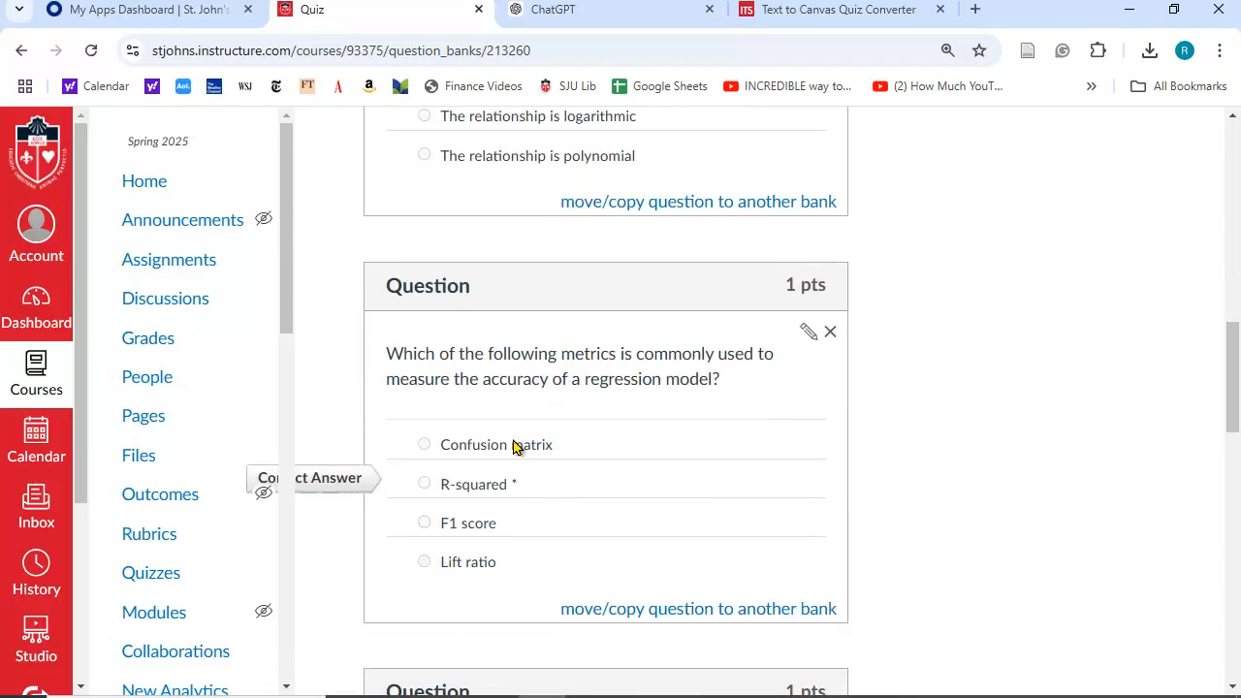
{"action": "scroll", "coordinate": [499, 422], "scroll_direction": "down", "scroll_amount": 4}
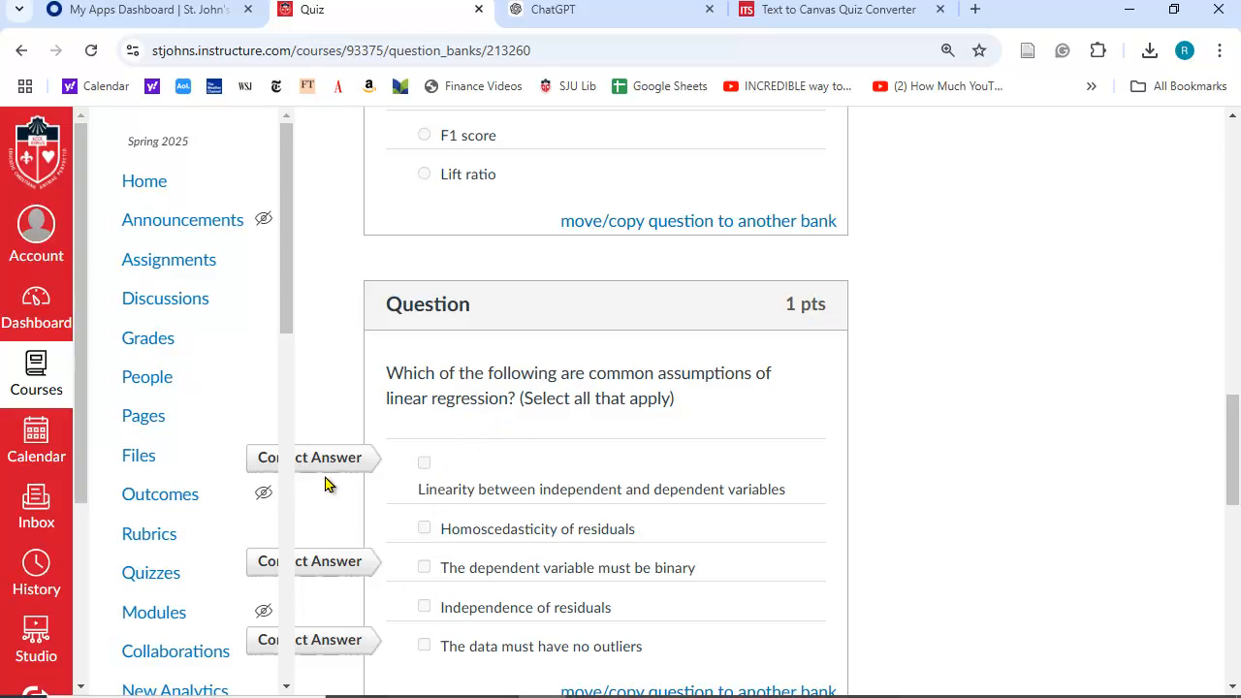
{"action": "scroll", "coordinate": [713, 412], "scroll_direction": "down", "scroll_amount": 5}
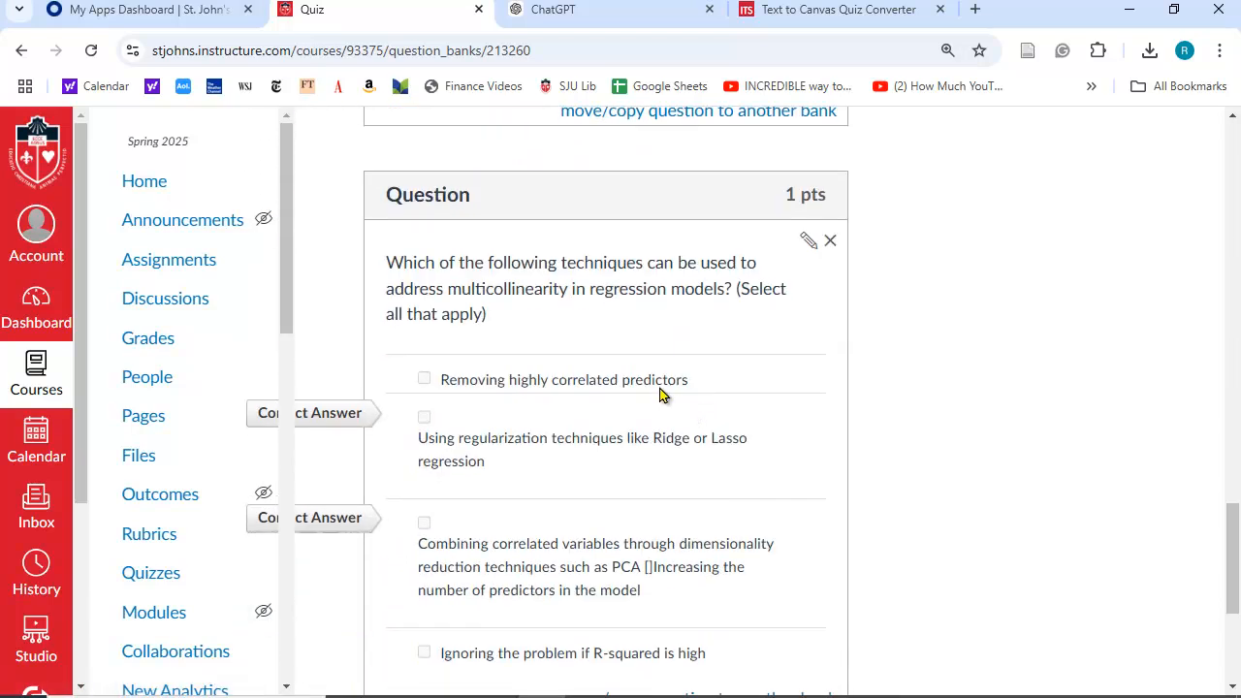
{"action": "scroll", "coordinate": [485, 458], "scroll_direction": "down", "scroll_amount": 2}
{"action": "scroll", "coordinate": [514, 452], "scroll_direction": "down", "scroll_amount": 2}
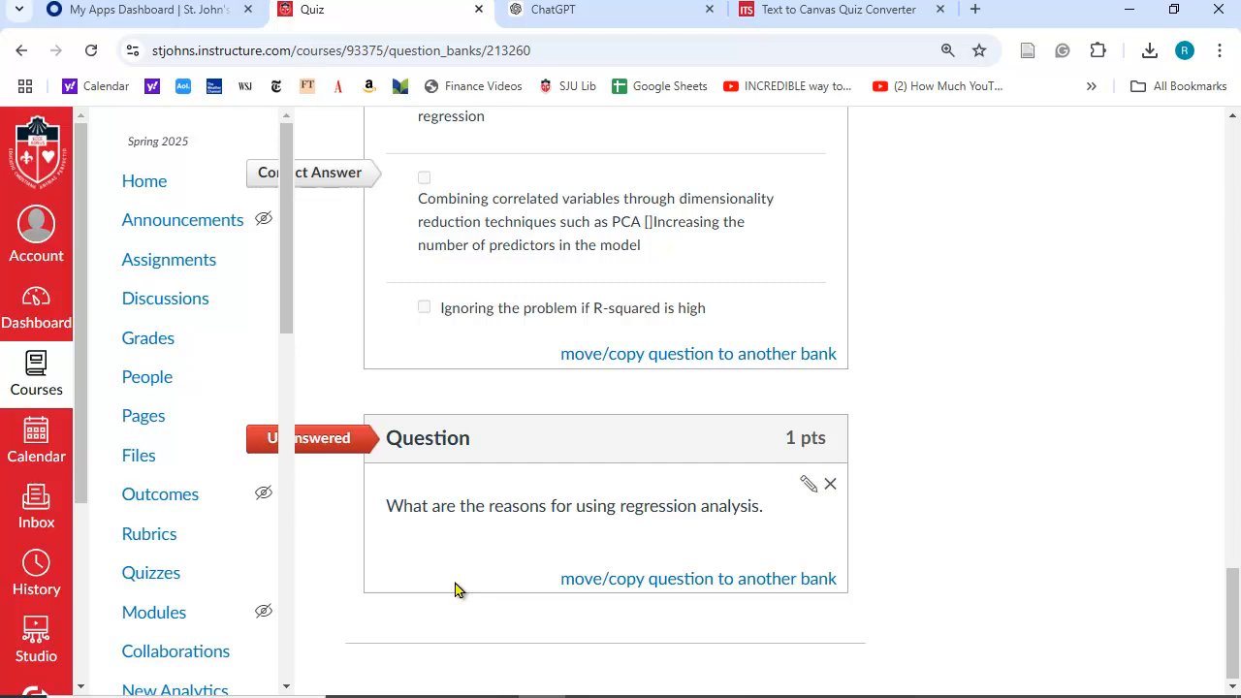
{"action": "scroll", "coordinate": [940, 538], "scroll_direction": "up", "scroll_amount": 4}
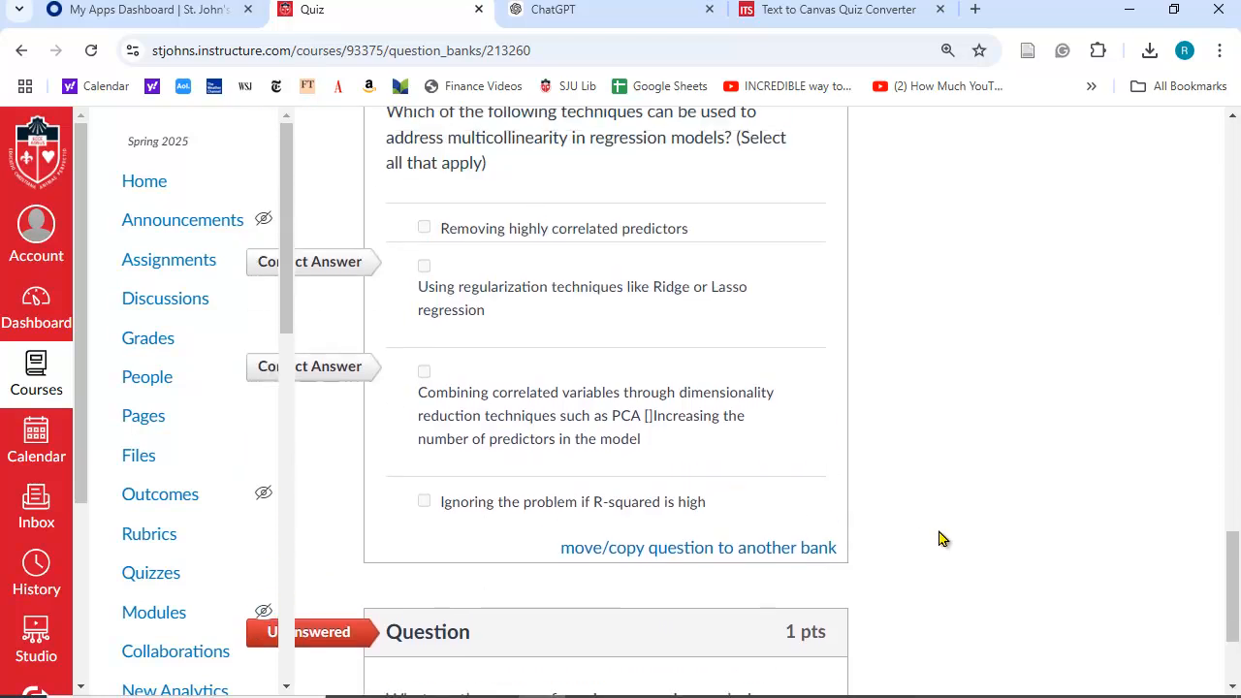
{"action": "scroll", "coordinate": [940, 538], "scroll_direction": "up", "scroll_amount": 4}
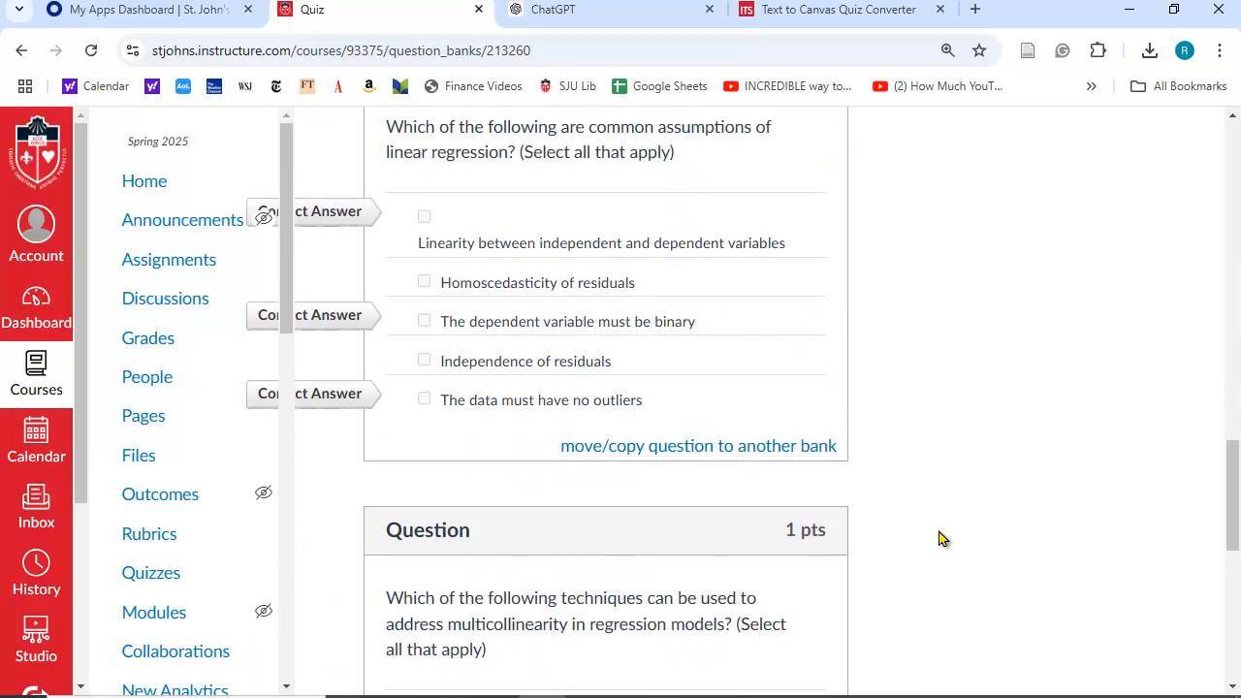